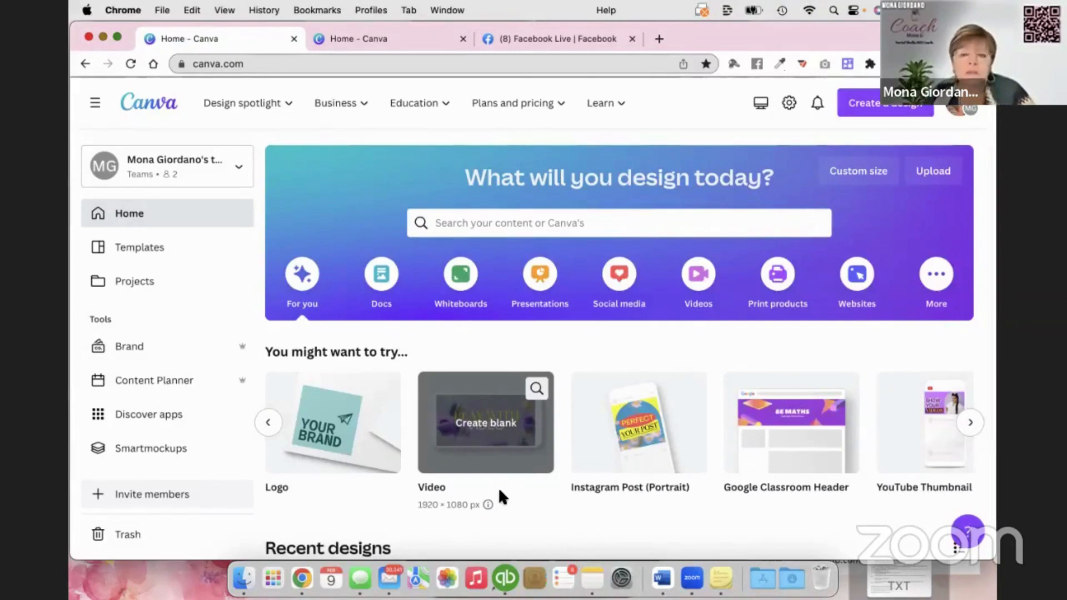
# - Create a blank 1920 × 1080 px video design and search its templates for "youtube intro"
pyautogui.click(468, 423)
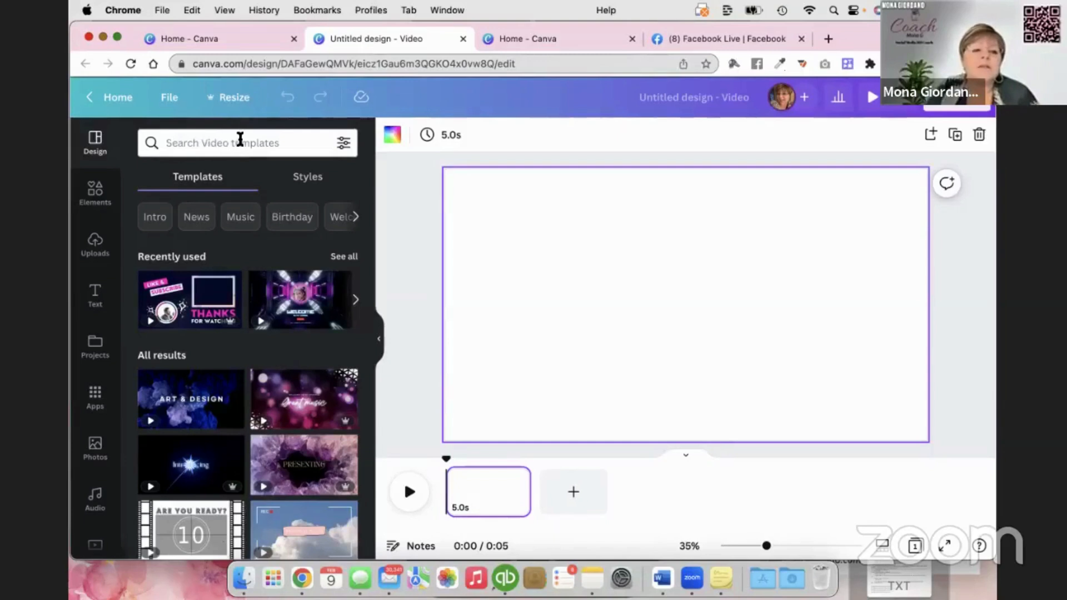
pyautogui.click(184, 142)
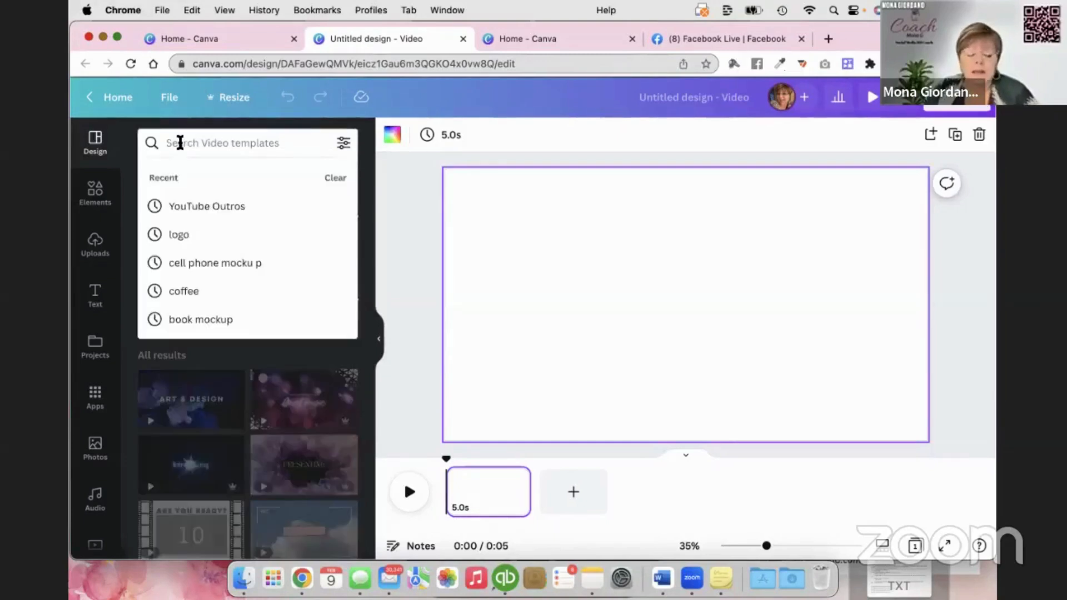
pyautogui.write('youtube')
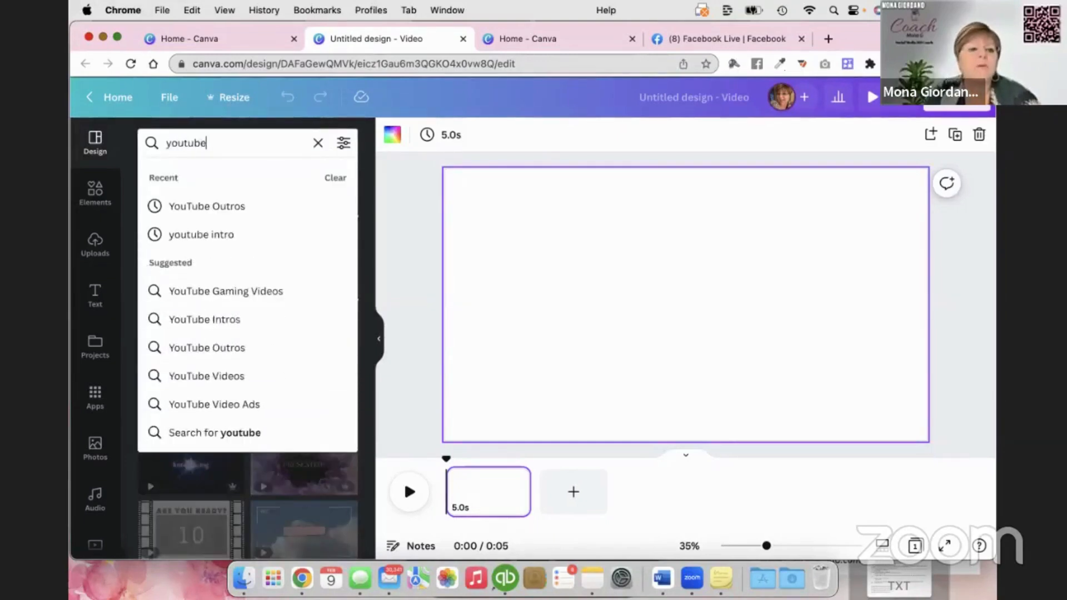
pyautogui.write(' intr')
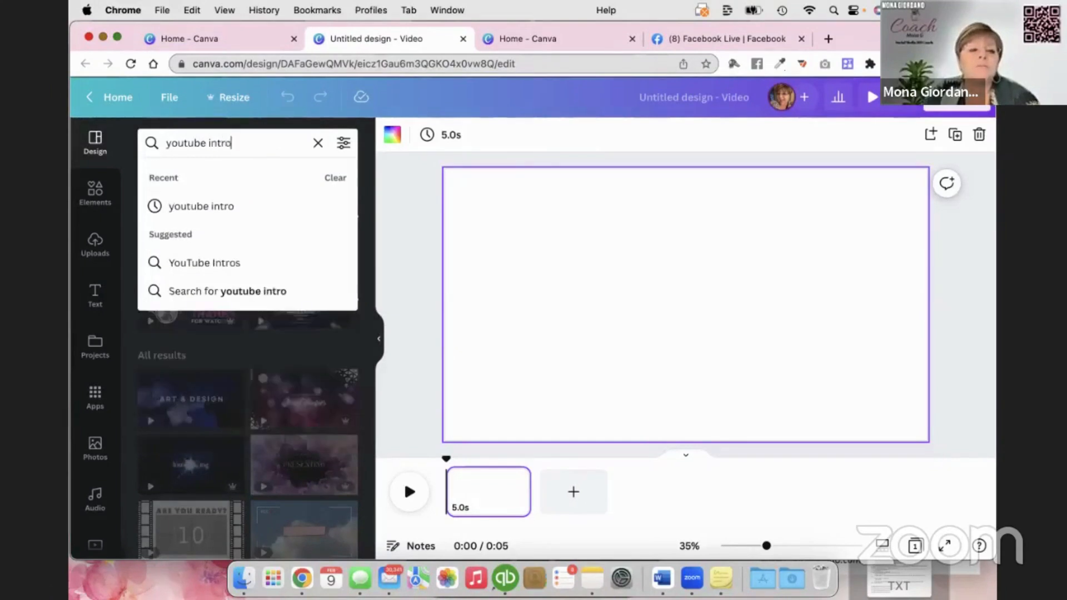
pyautogui.write('o')
pyautogui.press('Return')
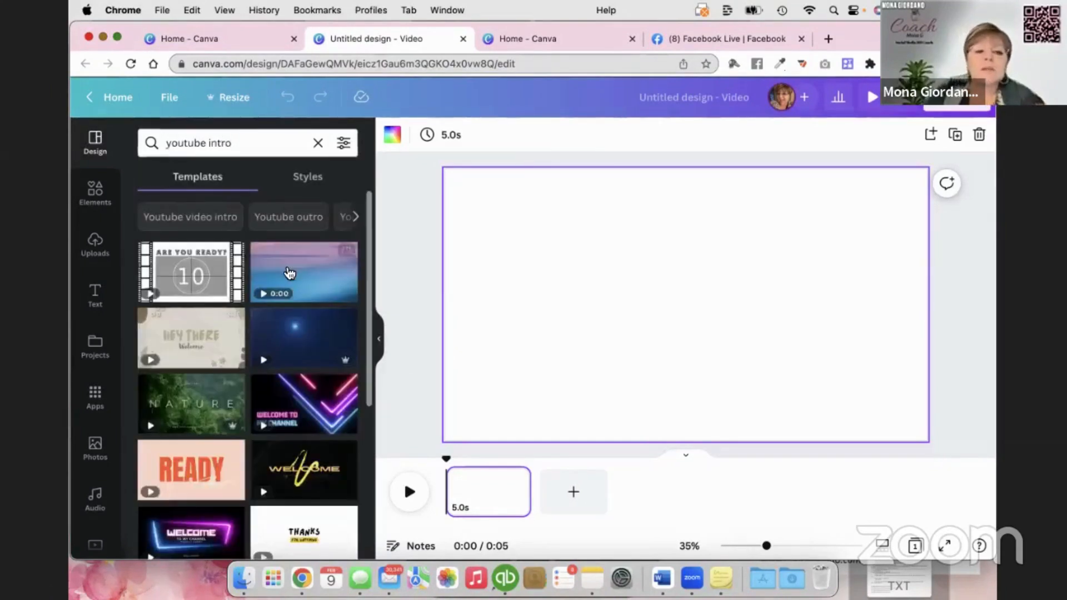
# - Apply the neon-lines "Welcome to my channel" template from the youtube intro results to the first page
pyautogui.scroll(-3, 290, 272)
pyautogui.scroll(-2, 289, 271)
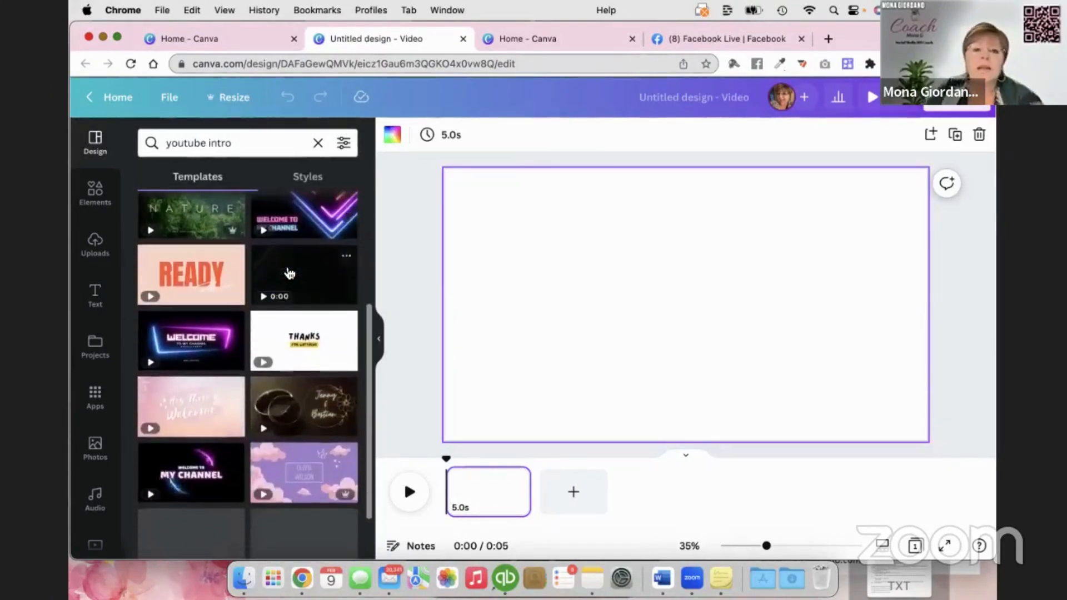
pyautogui.scroll(-1, 288, 273)
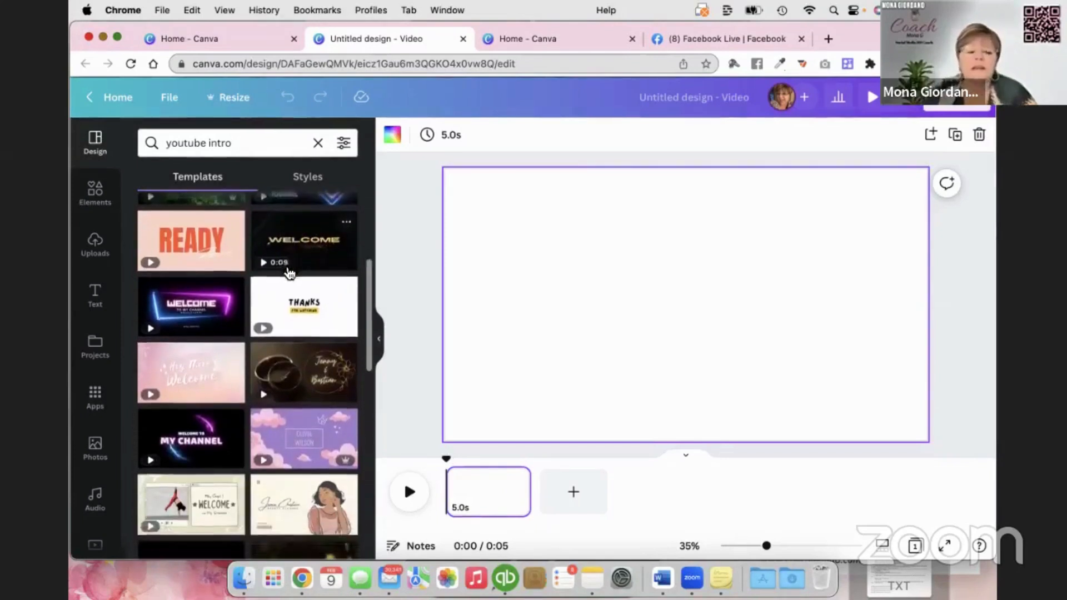
pyautogui.scroll(5, 287, 270)
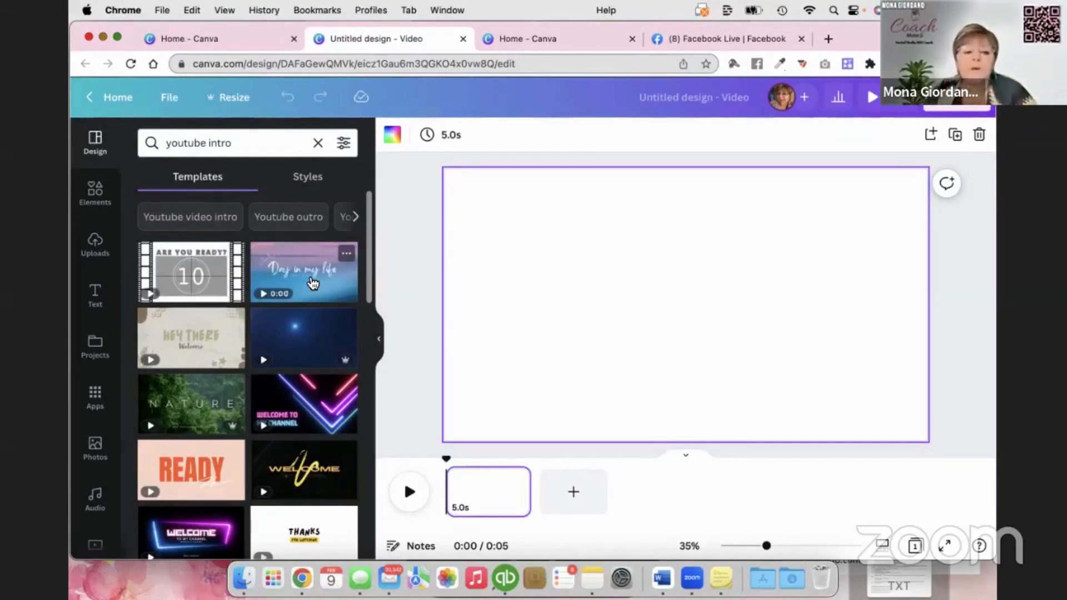
pyautogui.scroll(-3, 313, 283)
pyautogui.scroll(2, 312, 284)
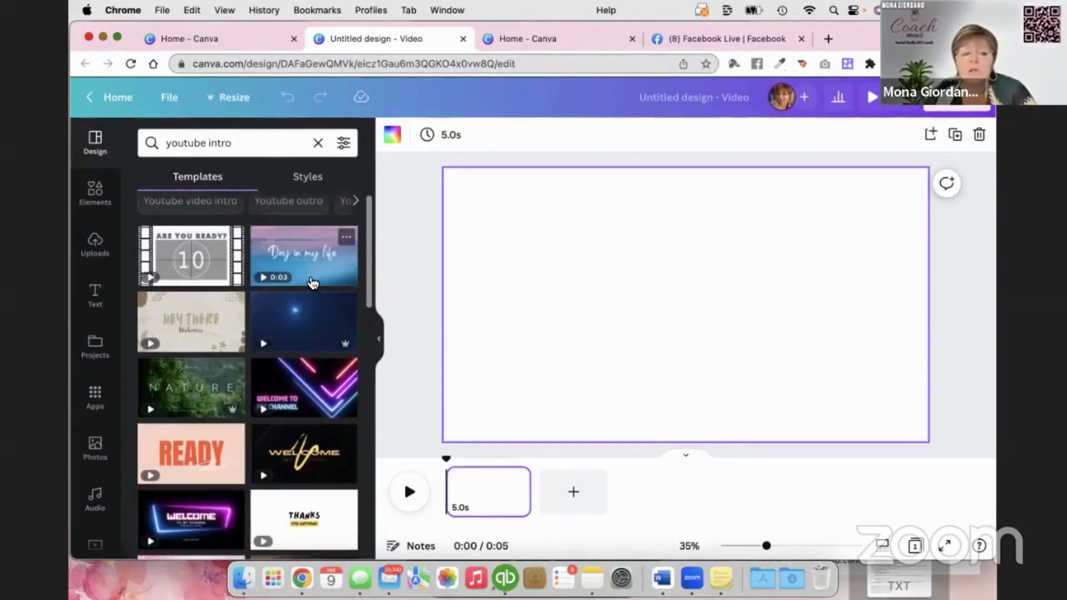
pyautogui.scroll(-2, 313, 283)
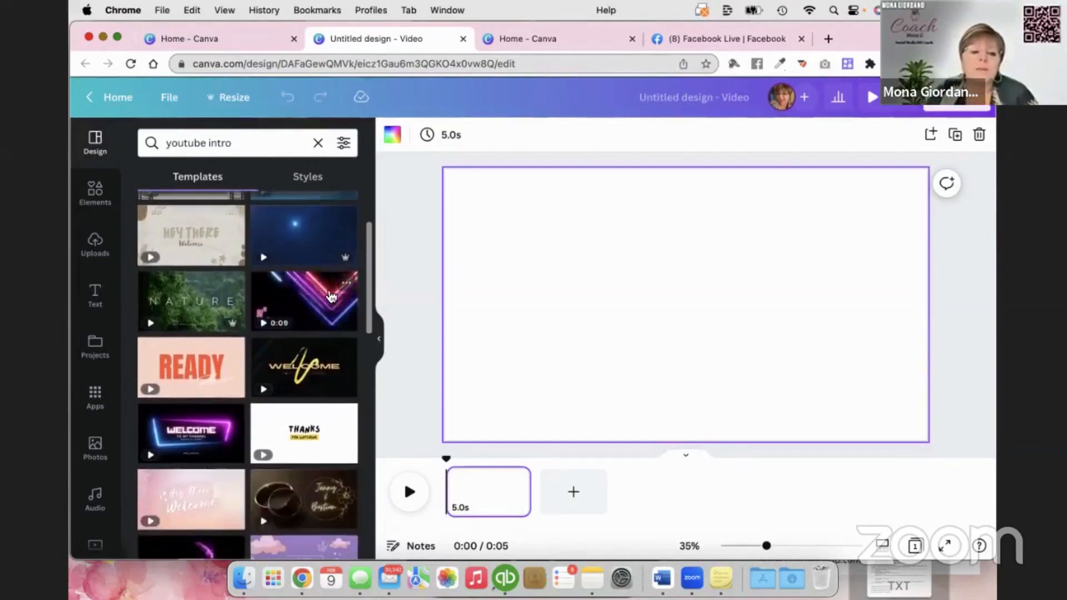
pyautogui.click(325, 301)
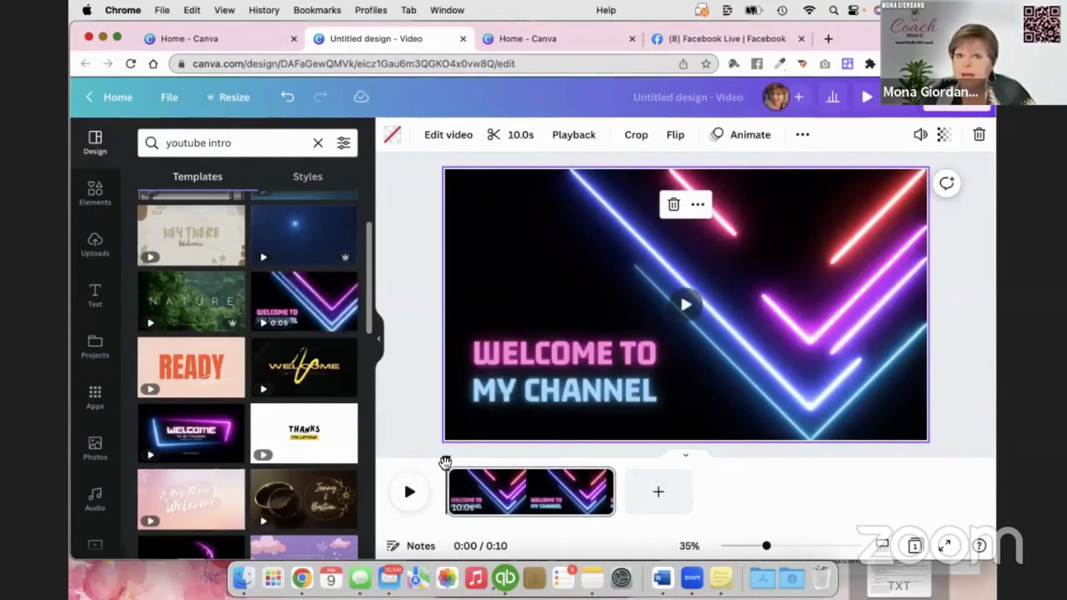
# - Play the intro page from its start and add a blank second page after it
pyautogui.moveTo(446, 463)
pyautogui.mouseDown()
pyautogui.moveTo(523, 471)
pyautogui.moveTo(432, 468)
pyautogui.moveTo(555, 474)
pyautogui.moveTo(447, 471)
pyautogui.mouseUp()
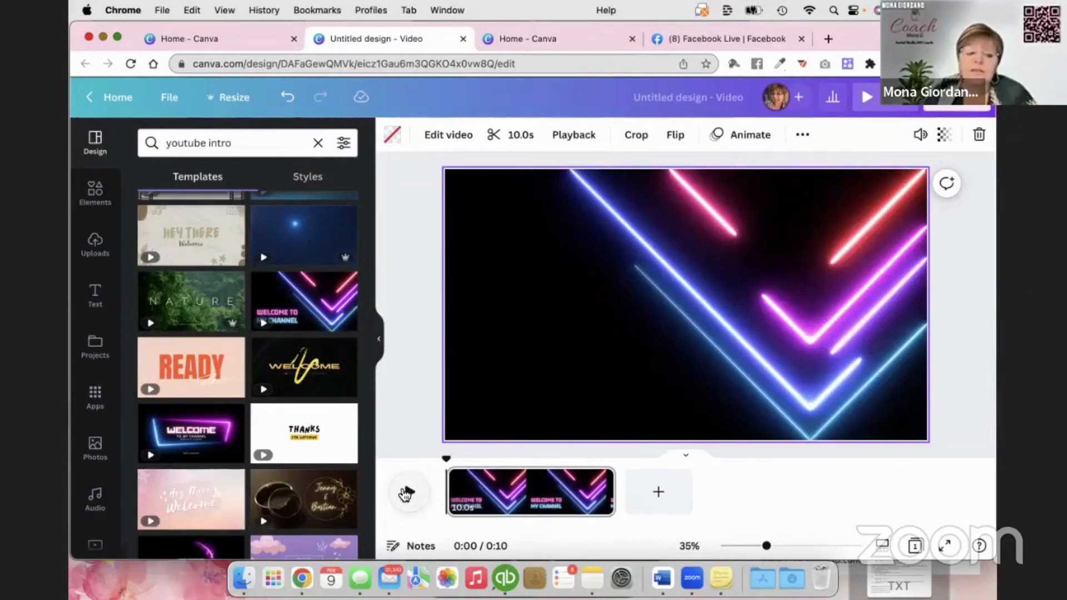
pyautogui.click(406, 493)
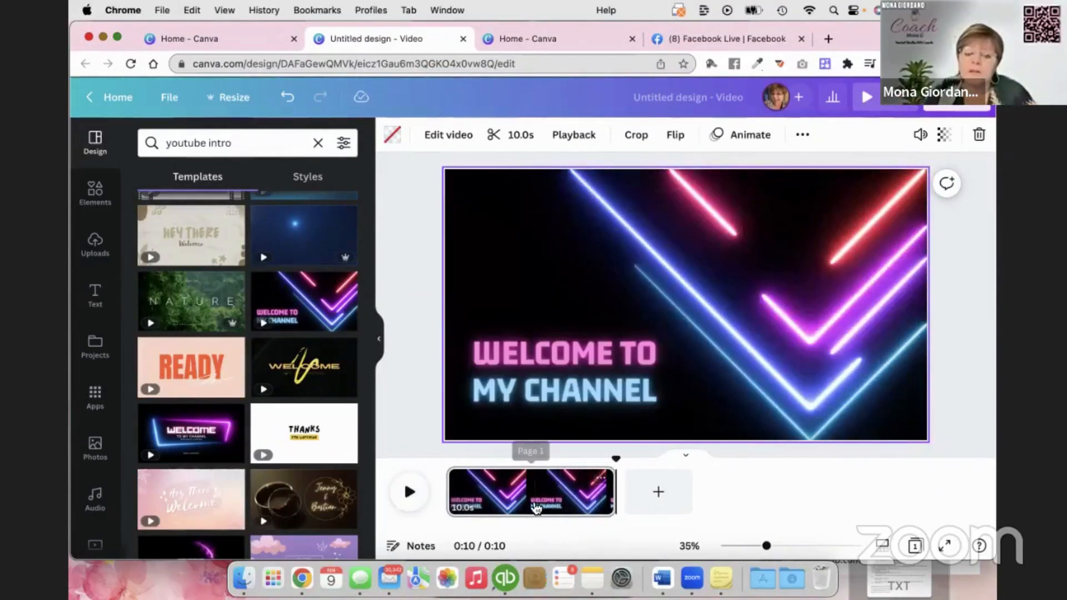
pyautogui.click(659, 495)
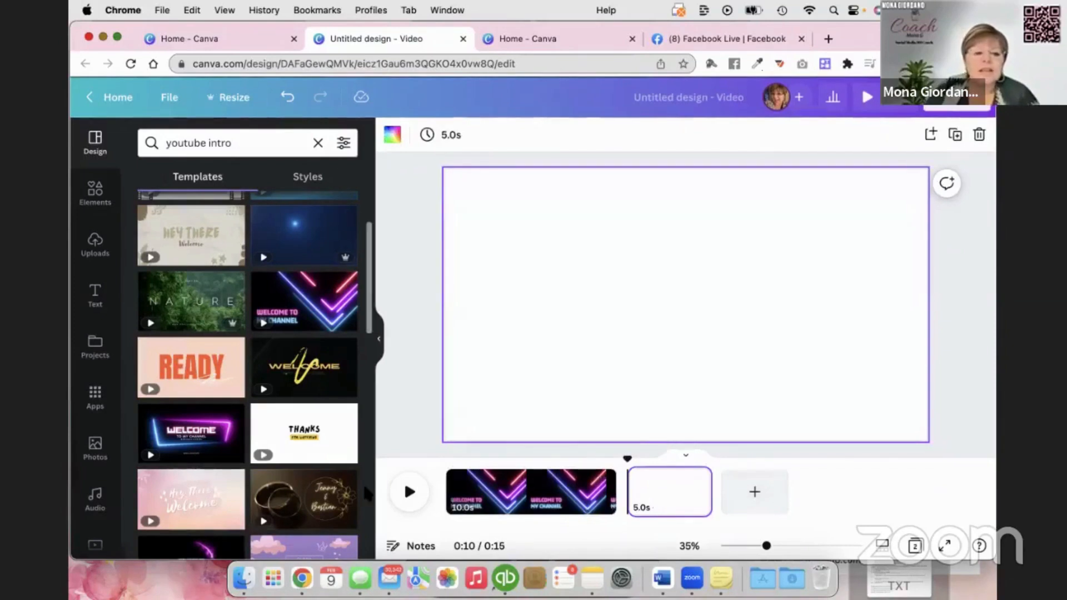
# - Examine more youtube intro templates for the second page, including the Minimalist Subscribe Button Animation template
pyautogui.scroll(-5, 333, 462)
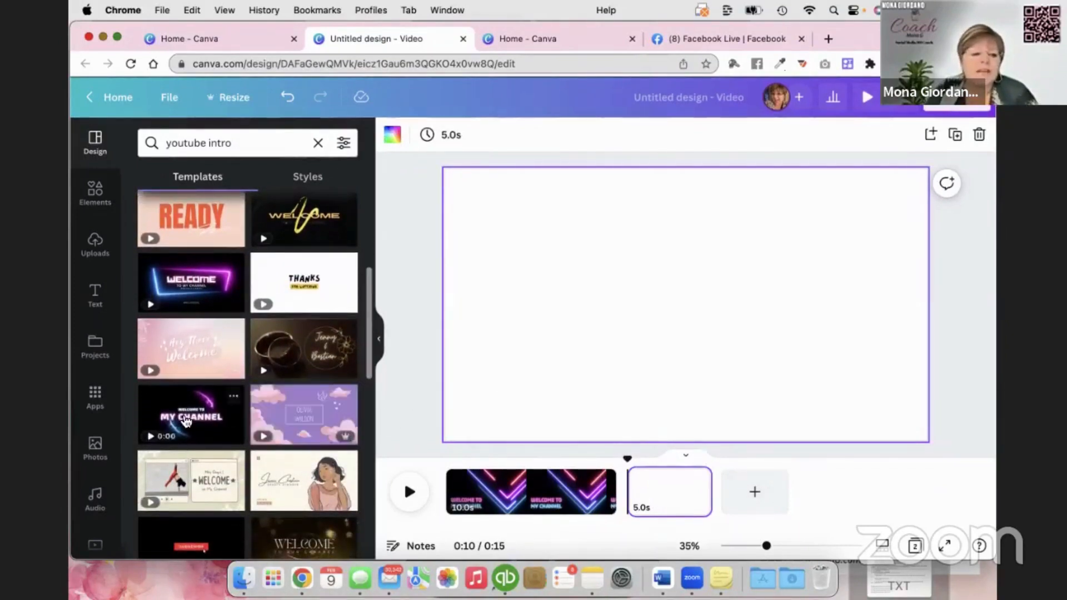
pyautogui.scroll(-5, 232, 411)
pyautogui.scroll(5, 267, 403)
pyautogui.scroll(-3, 306, 395)
pyautogui.click(201, 443)
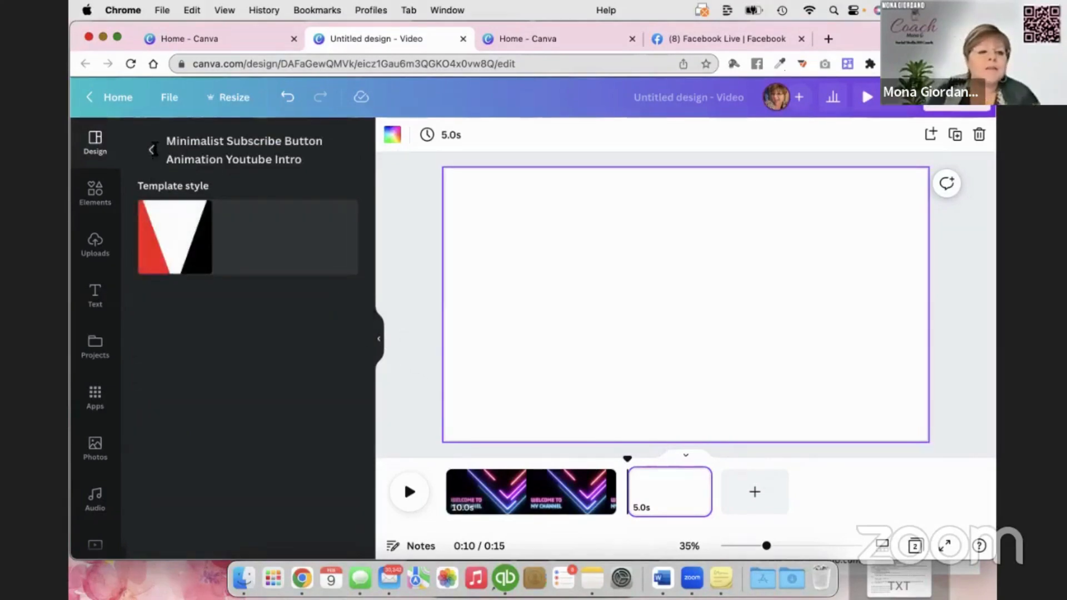
pyautogui.click(153, 150)
pyautogui.scroll(-5, 315, 335)
pyautogui.scroll(-3, 315, 336)
pyautogui.scroll(8, 315, 335)
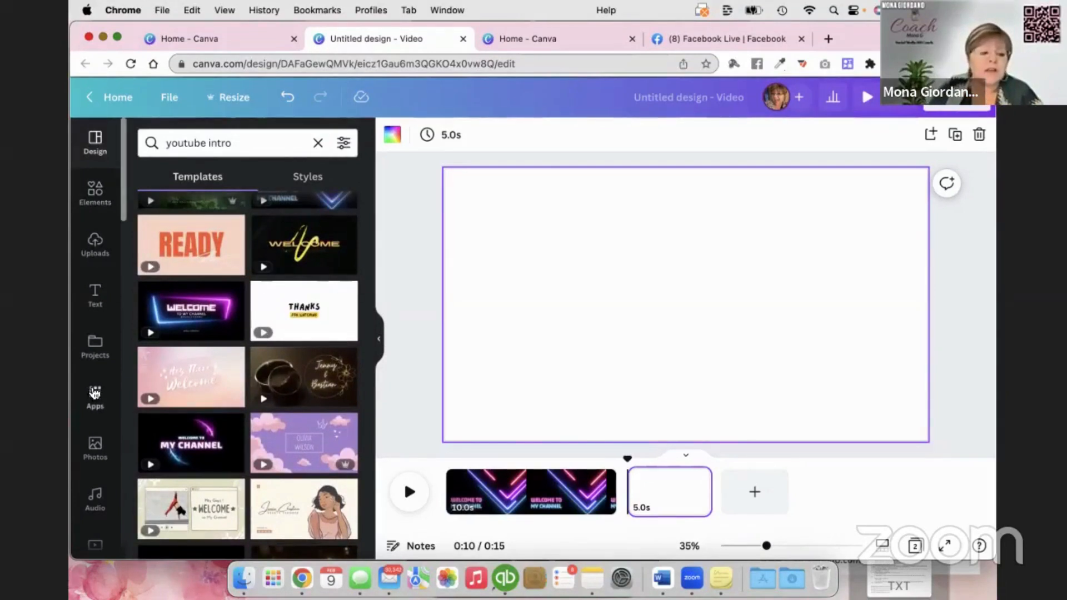
# - Add the recently used blue Digital Marketing stock video to the blank second page
pyautogui.scroll(-3, 95, 393)
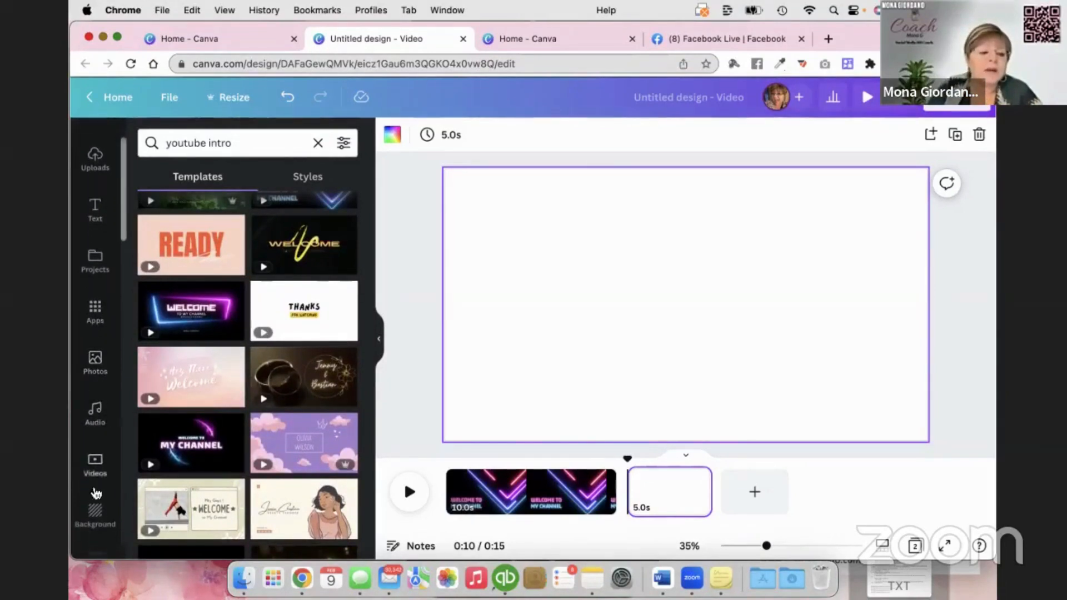
pyautogui.scroll(-4, 99, 472)
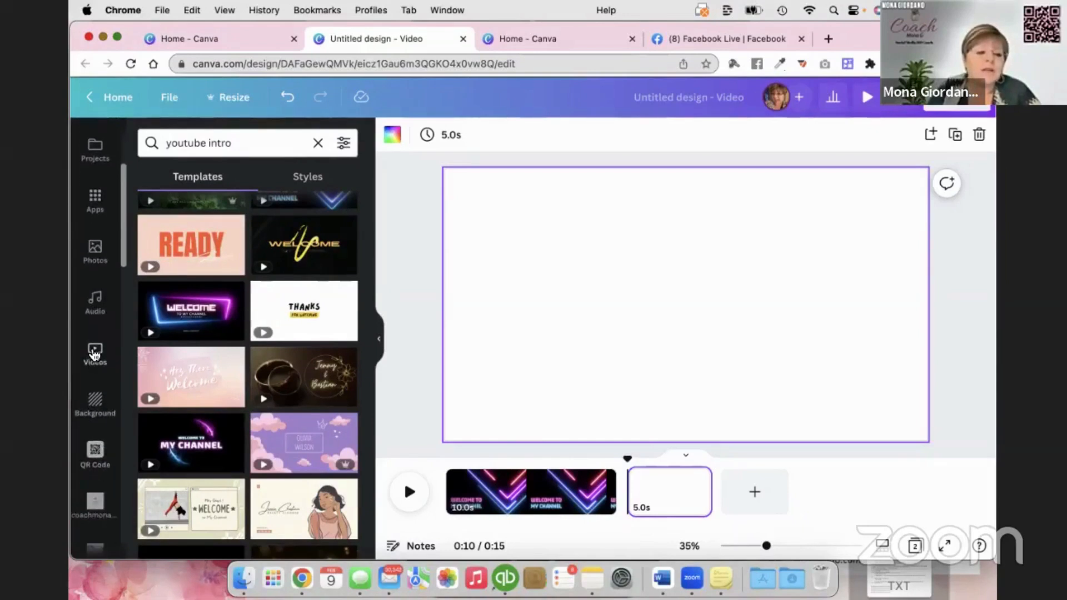
pyautogui.click(95, 354)
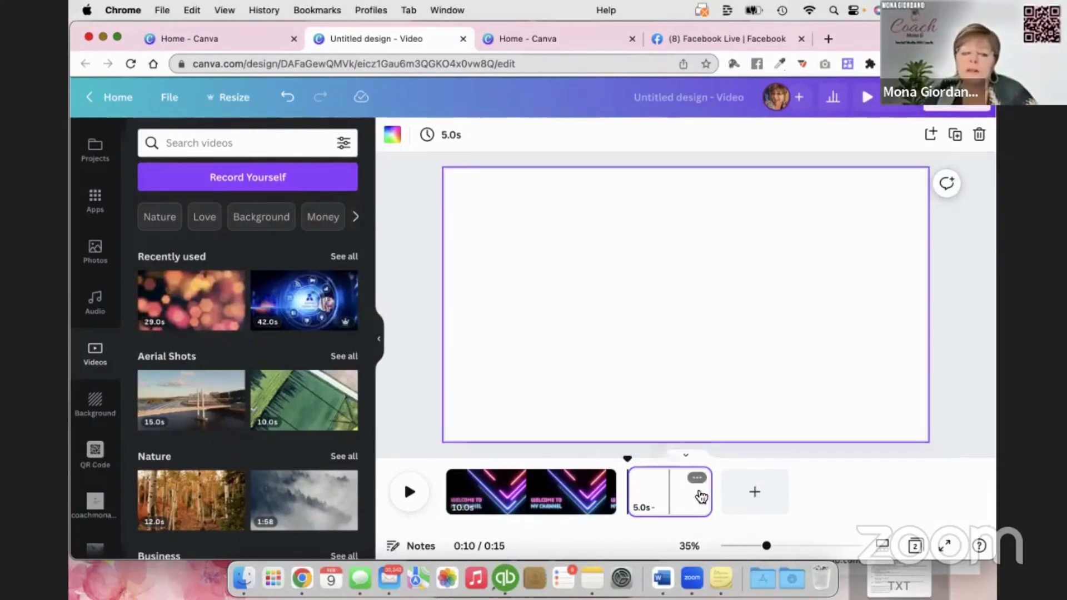
pyautogui.click(306, 301)
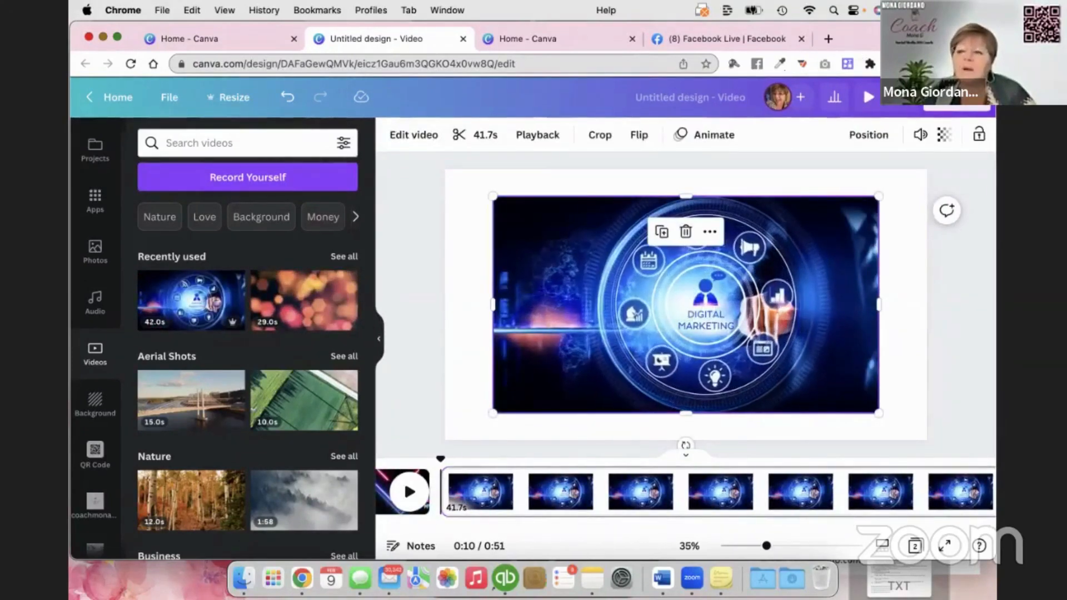
# - Examine the clip's effects and filters, the design's resize options and the stock video categories
pyautogui.moveTo(686, 304)
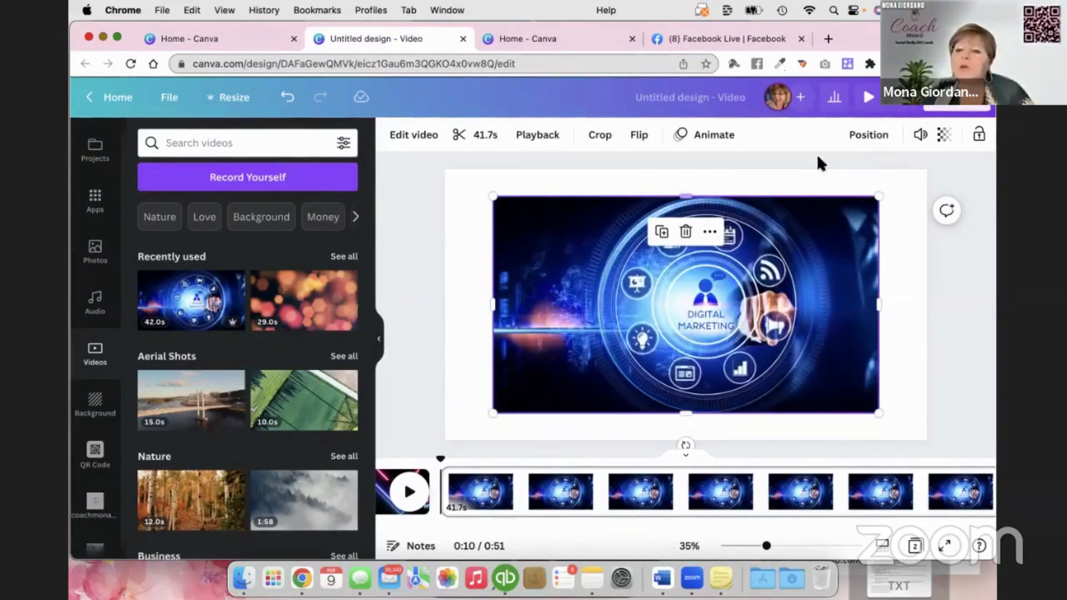
pyautogui.click(407, 136)
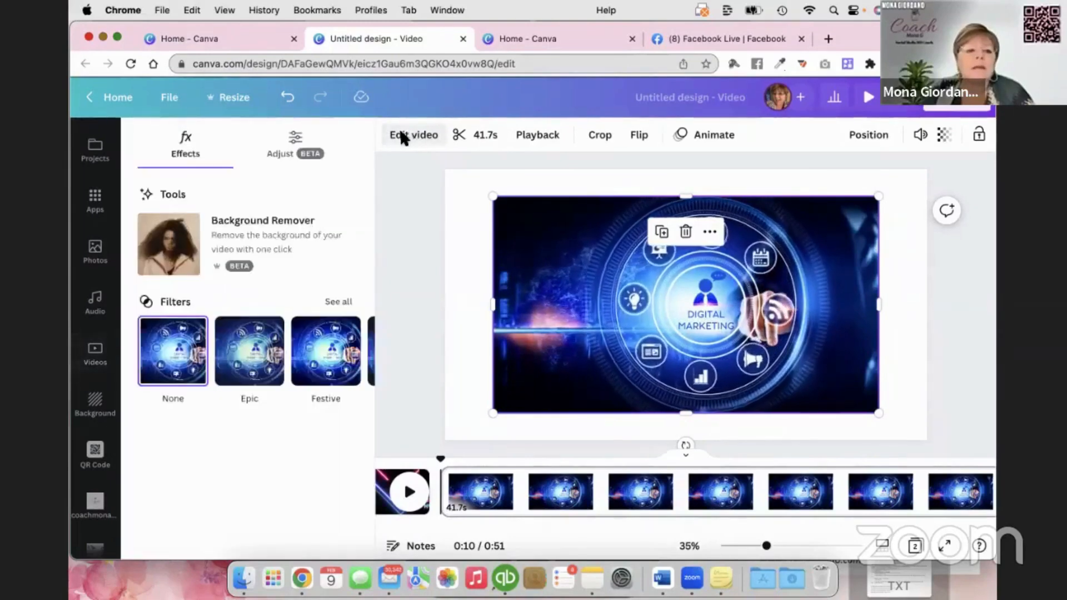
pyautogui.click(414, 137)
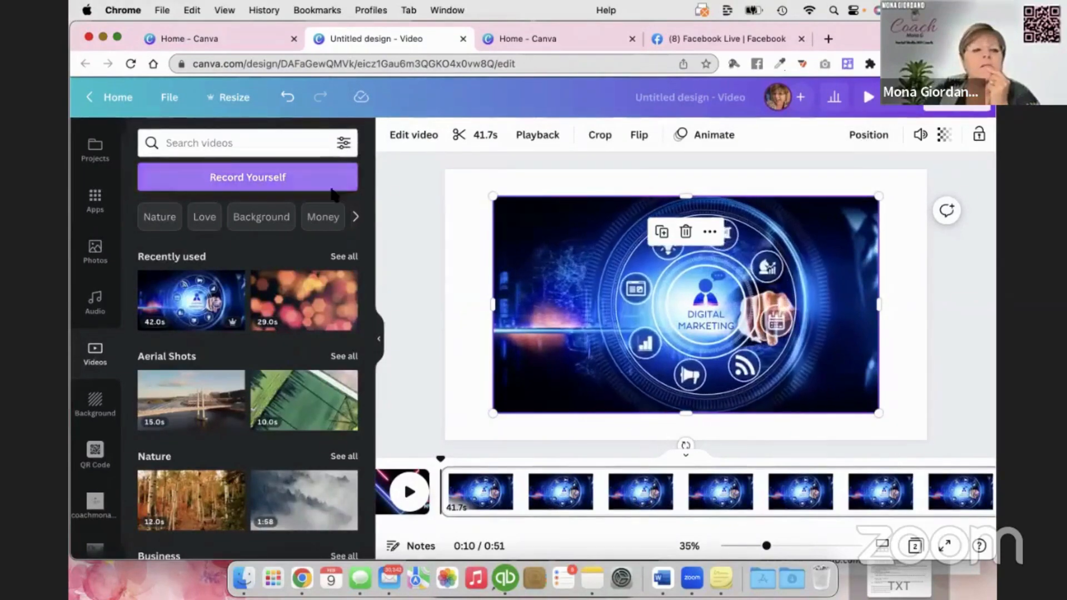
pyautogui.click(238, 102)
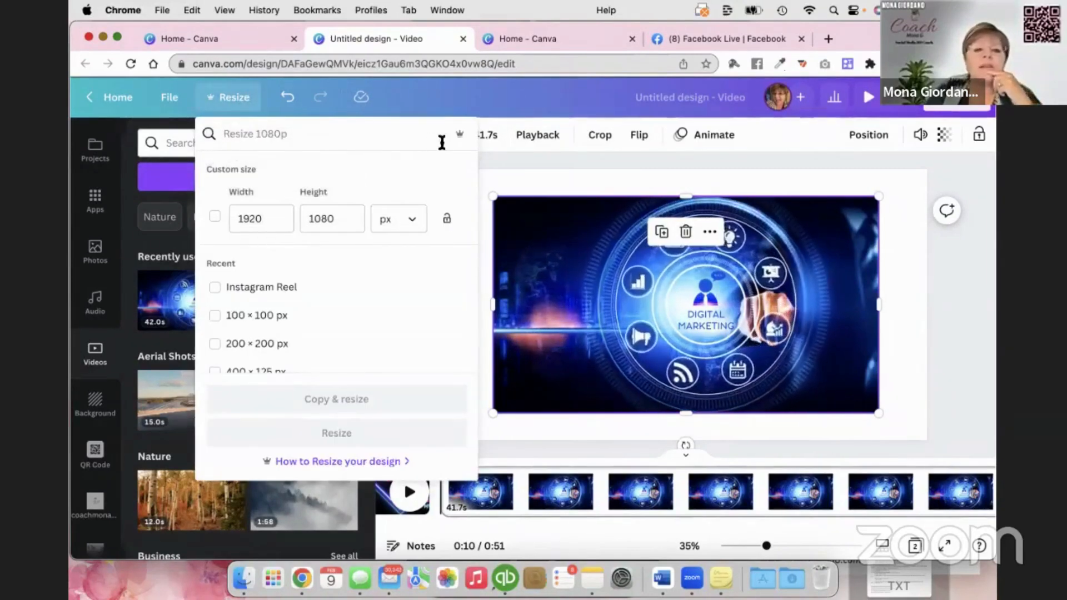
pyautogui.click(434, 93)
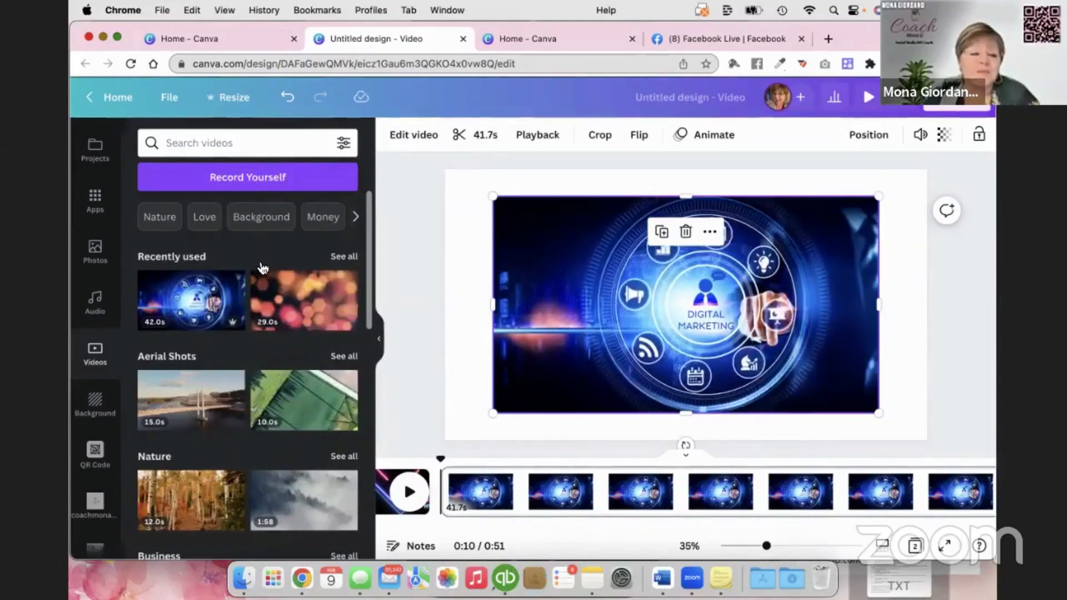
pyautogui.scroll(-3, 262, 266)
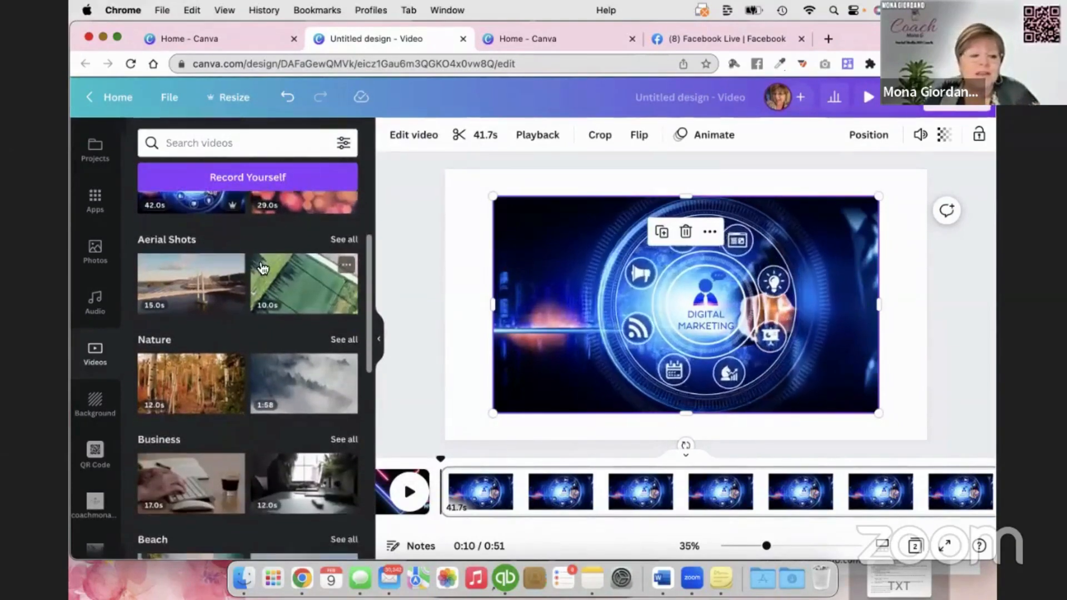
pyautogui.scroll(-2, 263, 269)
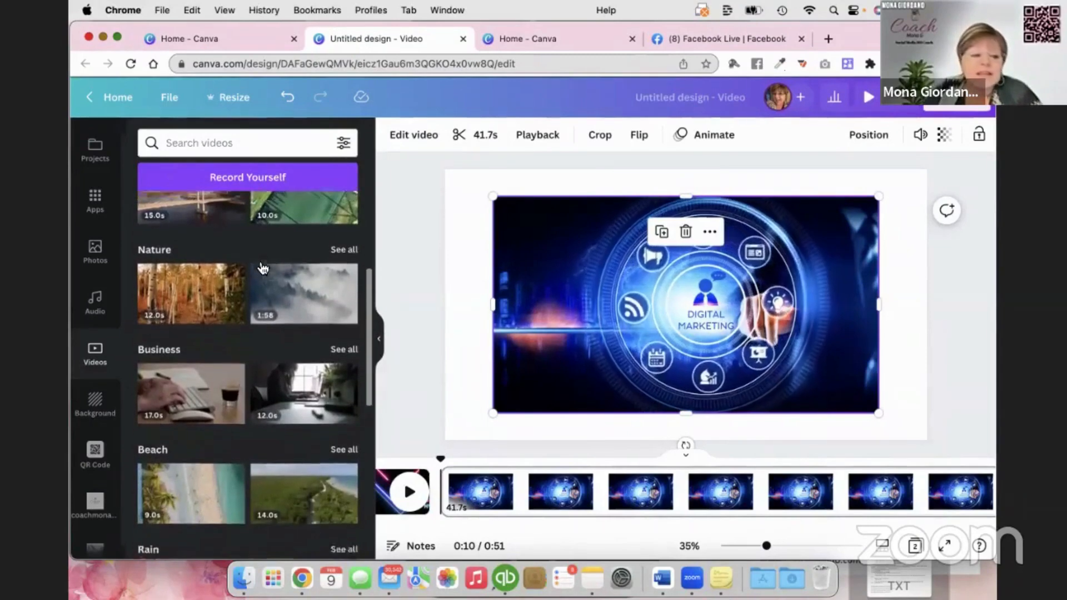
pyautogui.scroll(-3, 263, 269)
pyautogui.scroll(-3, 263, 269)
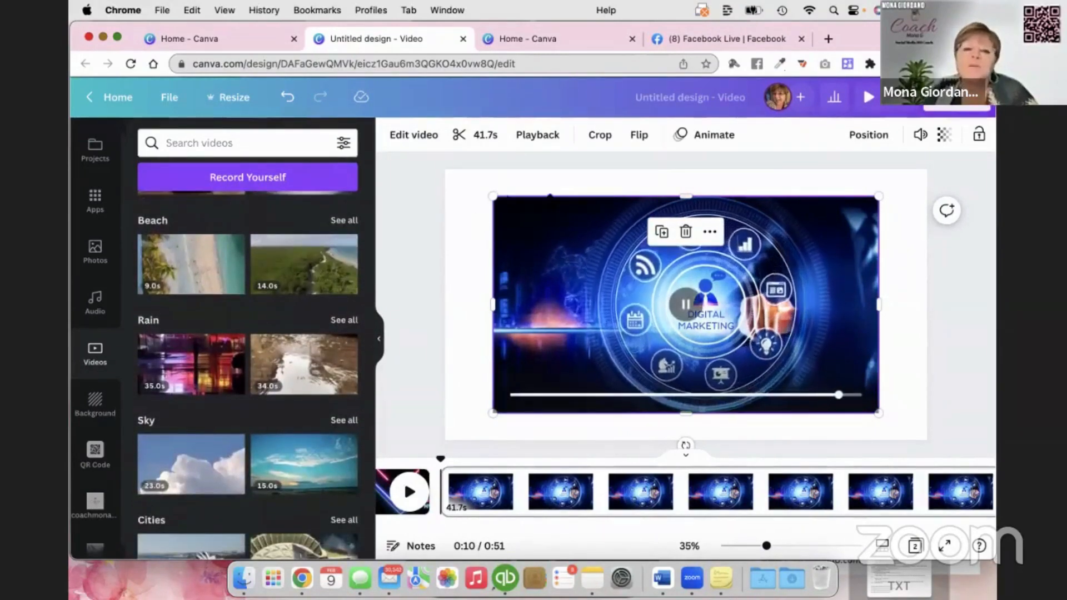
# - Enlarge the Digital Marketing clip to cover the whole second page and shorten it to 5.0 seconds
pyautogui.moveTo(479, 197); pyautogui.dragTo(436, 176)
pyautogui.moveTo(879, 414); pyautogui.dragTo(932, 442)
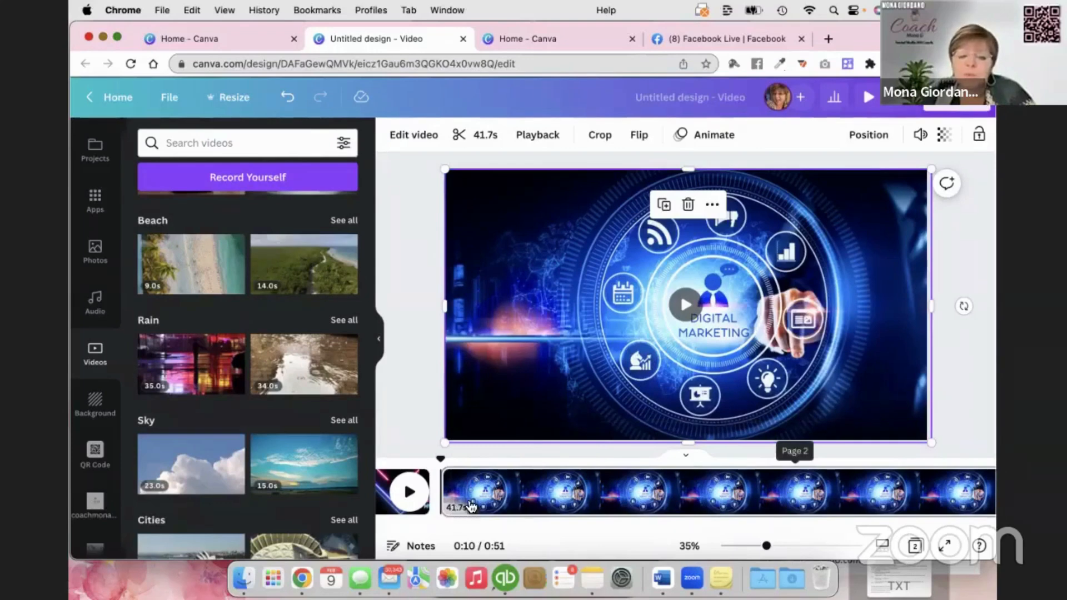
pyautogui.hscroll(2, 471, 507)
pyautogui.hscroll(-2, 471, 507)
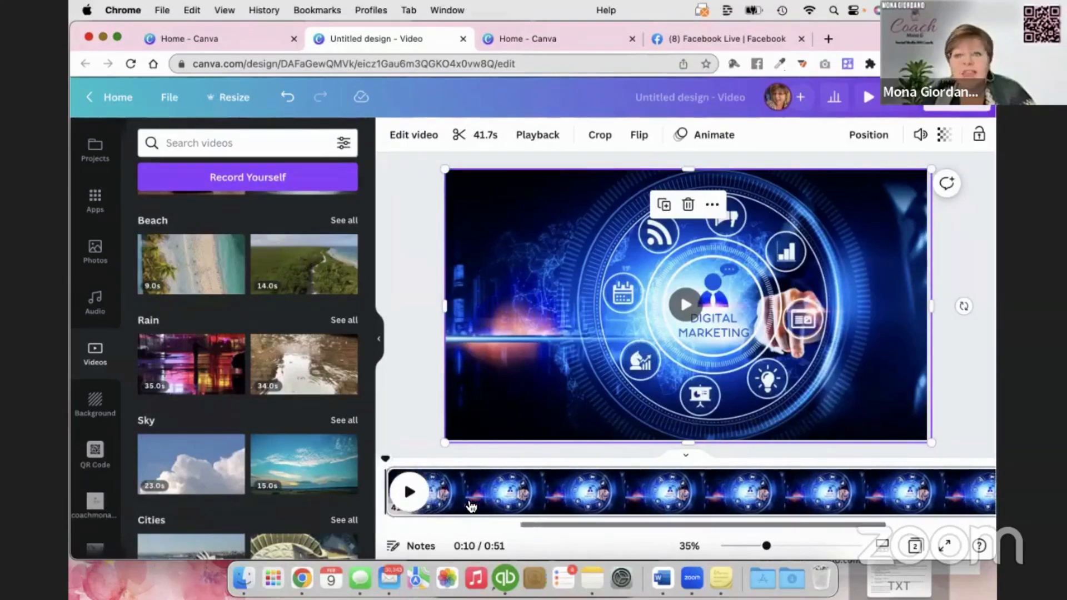
pyautogui.hscroll(3, 623, 489)
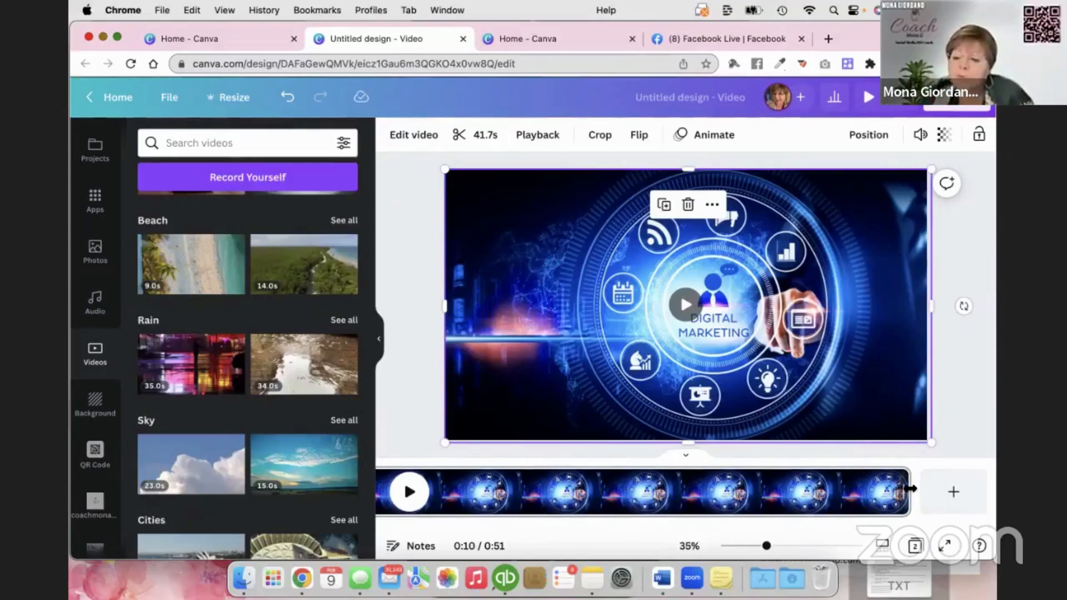
pyautogui.moveTo(904, 492); pyautogui.dragTo(435, 497)
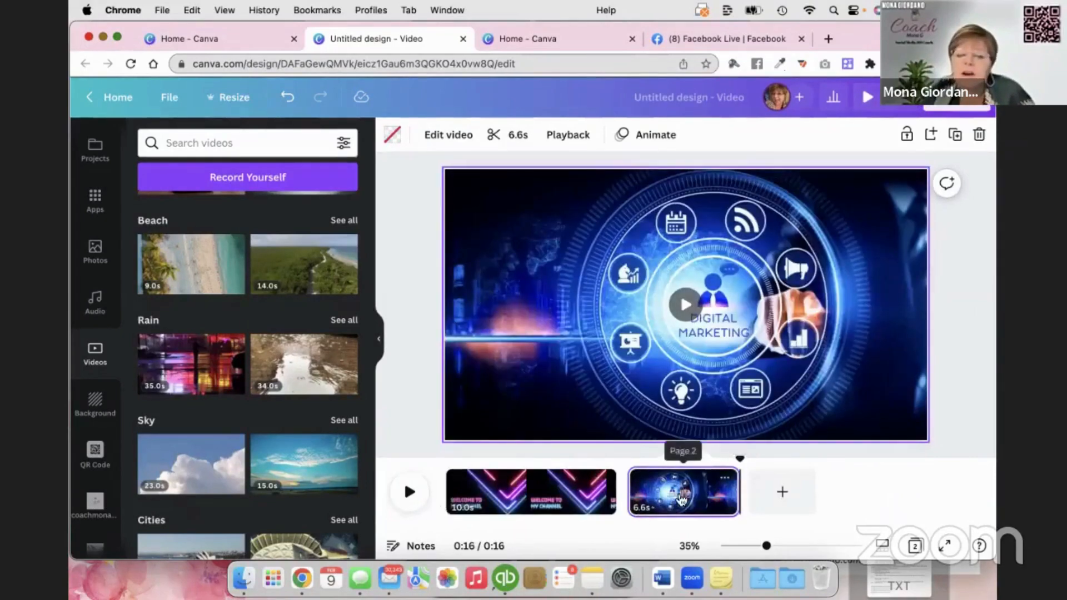
pyautogui.moveTo(735, 490); pyautogui.dragTo(711, 494)
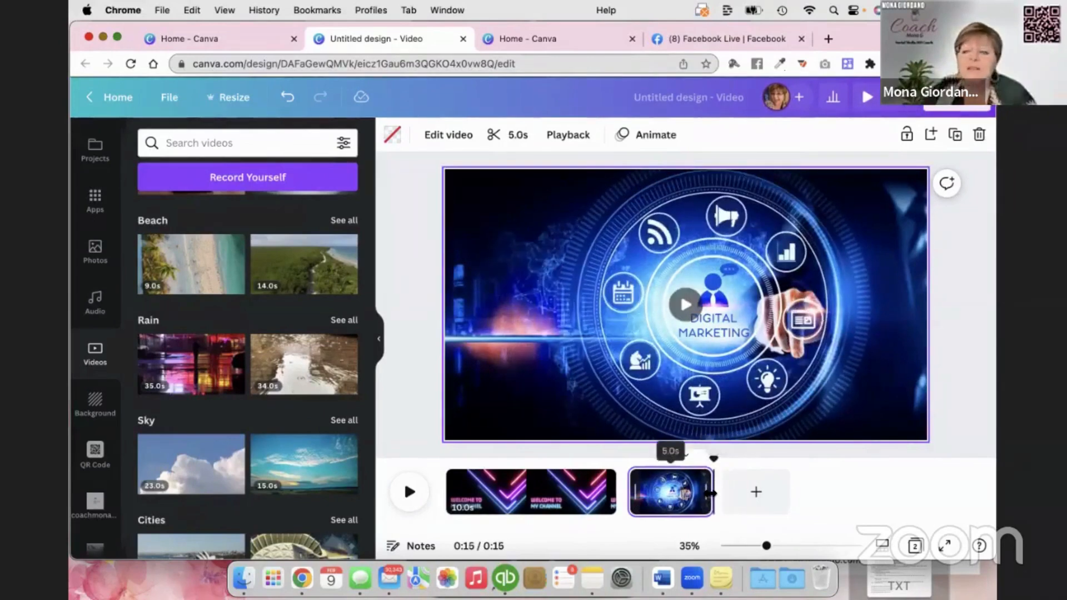
pyautogui.click(406, 225)
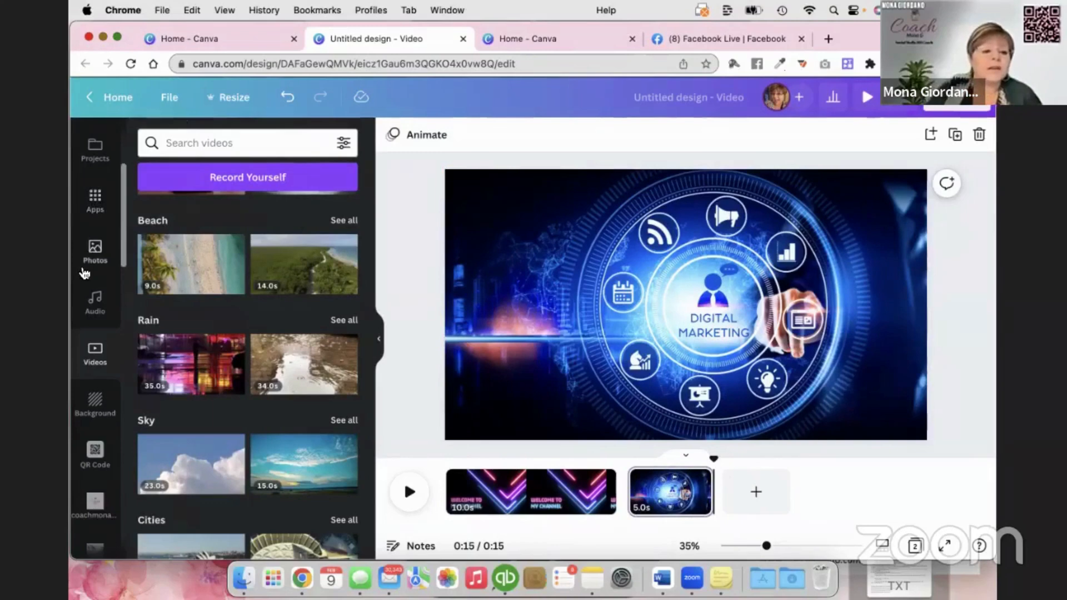
# - Examine the stock audio tracks by category, including Happy, Pop, Piano, Instrumental, Vocal and Ambient
pyautogui.scroll(-3, 92, 368)
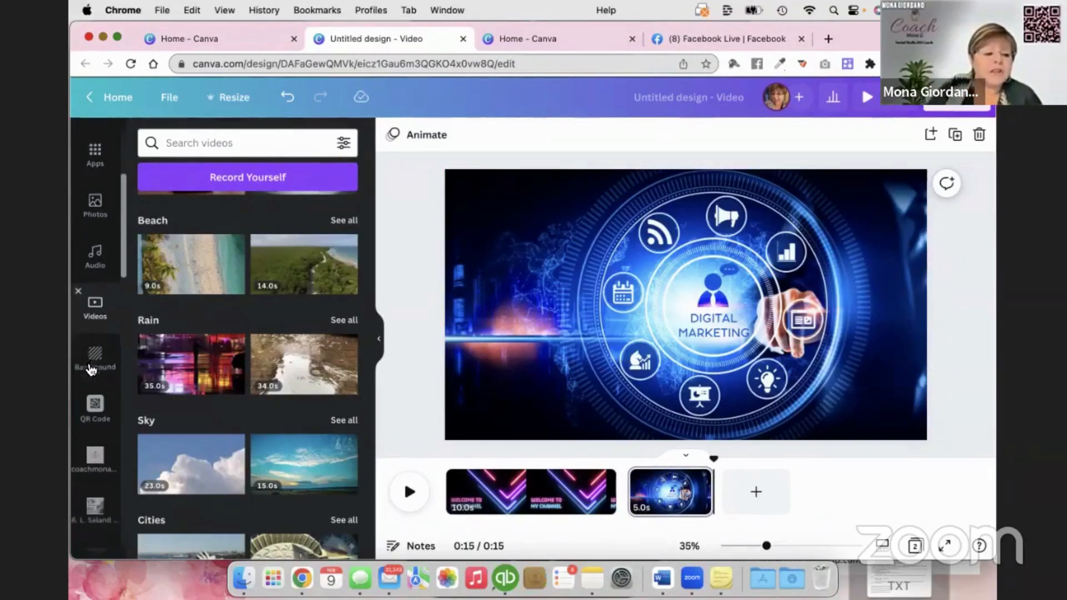
pyautogui.scroll(3, 92, 369)
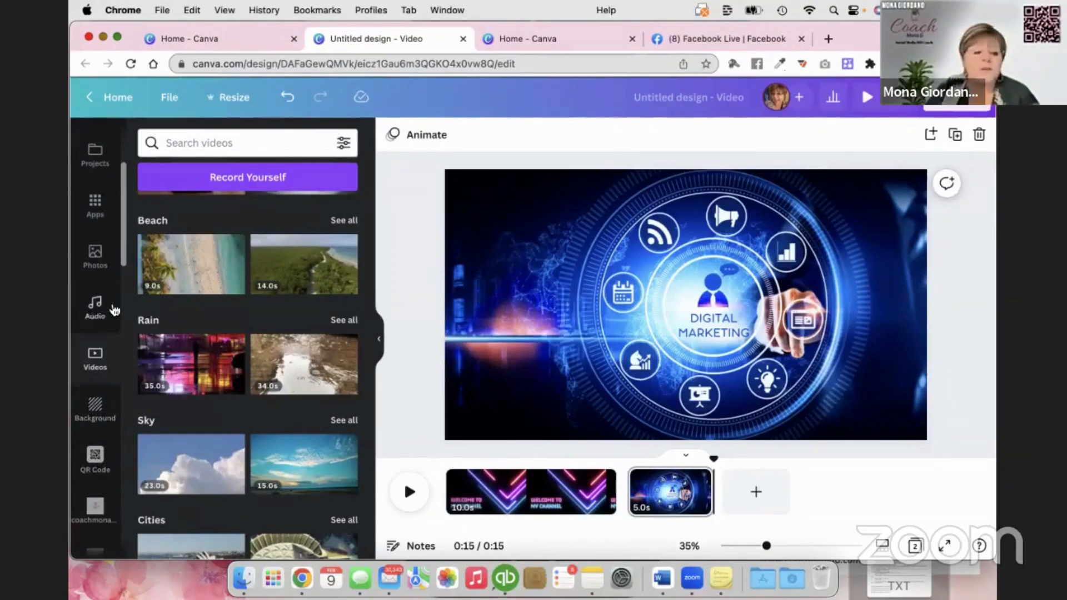
pyautogui.click(96, 315)
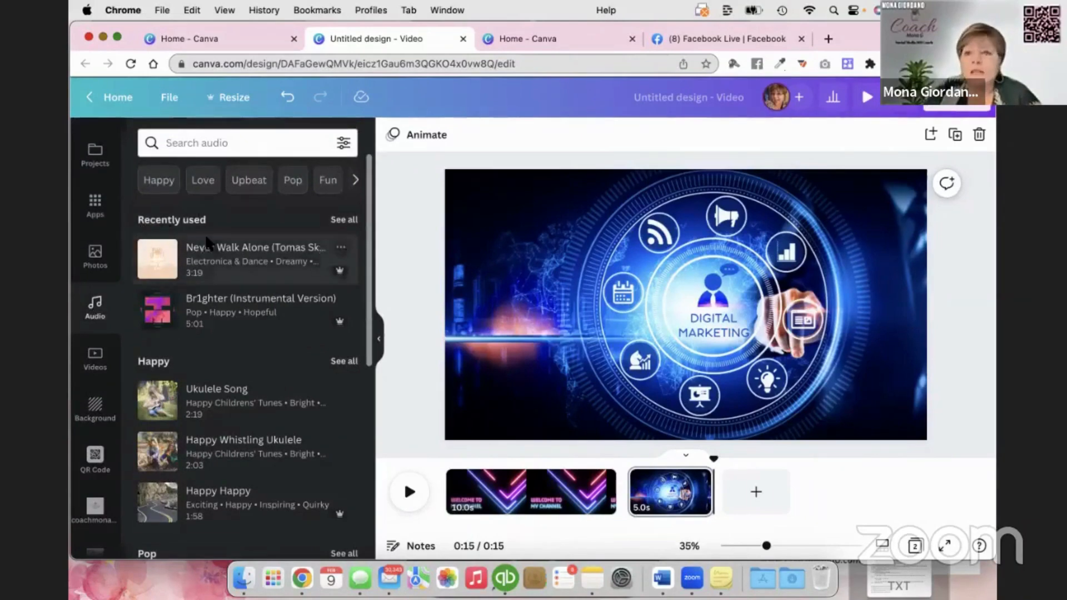
pyautogui.scroll(-3, 215, 244)
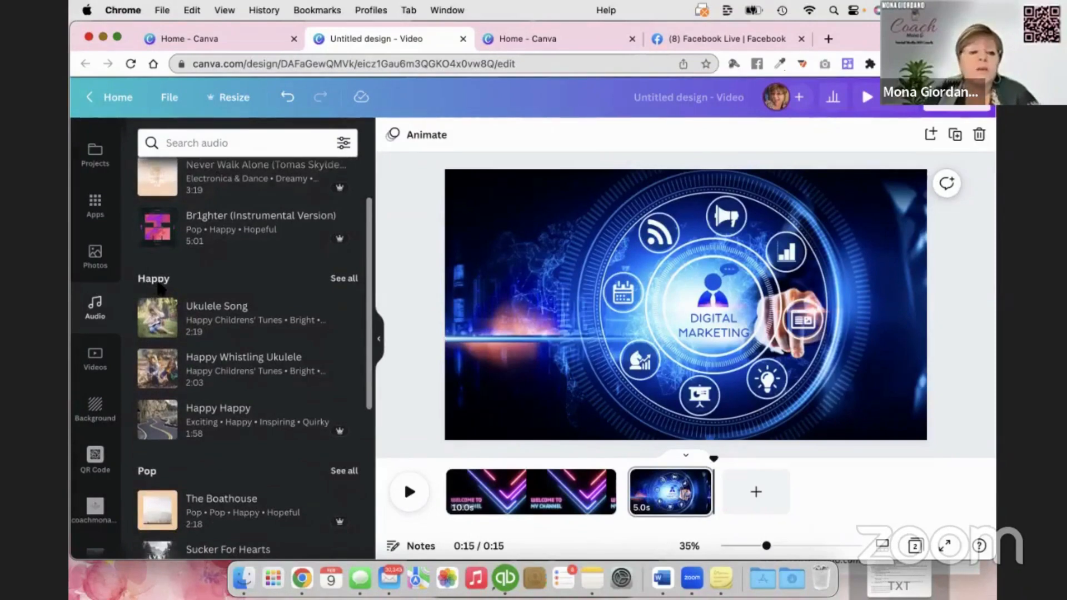
pyautogui.scroll(-5, 160, 284)
pyautogui.scroll(-7, 159, 280)
pyautogui.scroll(-4, 159, 284)
pyautogui.scroll(-3, 158, 283)
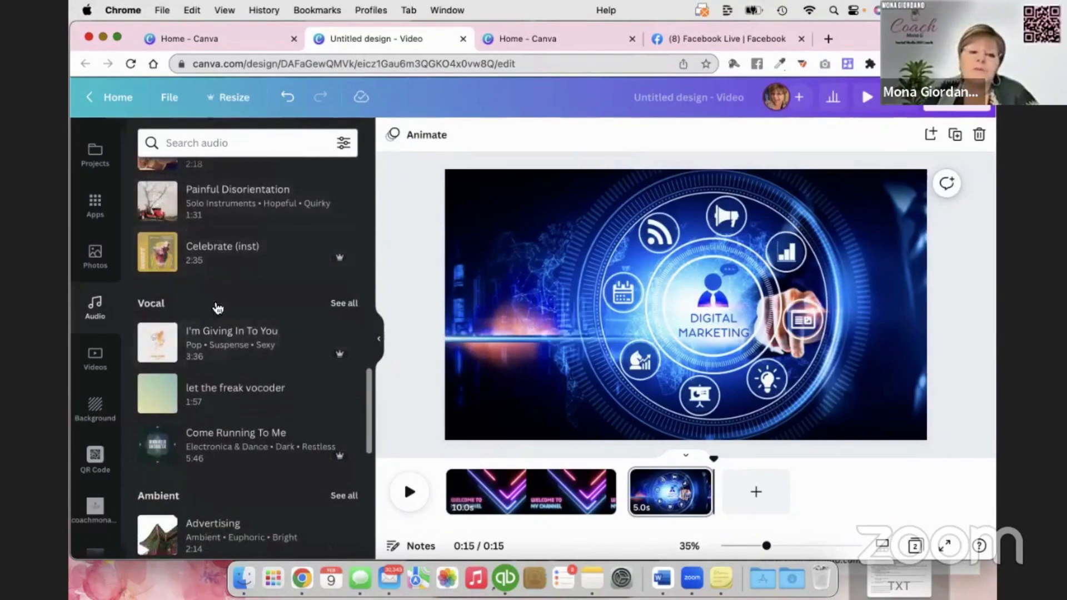
pyautogui.scroll(4, 228, 362)
pyautogui.scroll(6, 229, 365)
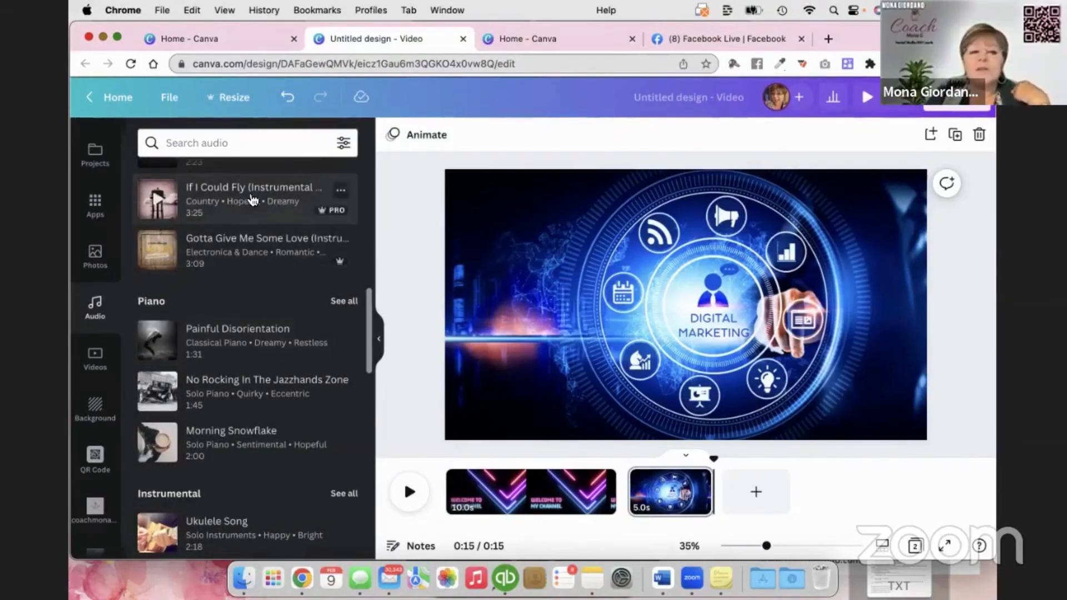
# - Select the neon welcome page and preview the If I Could Fly instrumental track from the Epic audio category
pyautogui.click(436, 469)
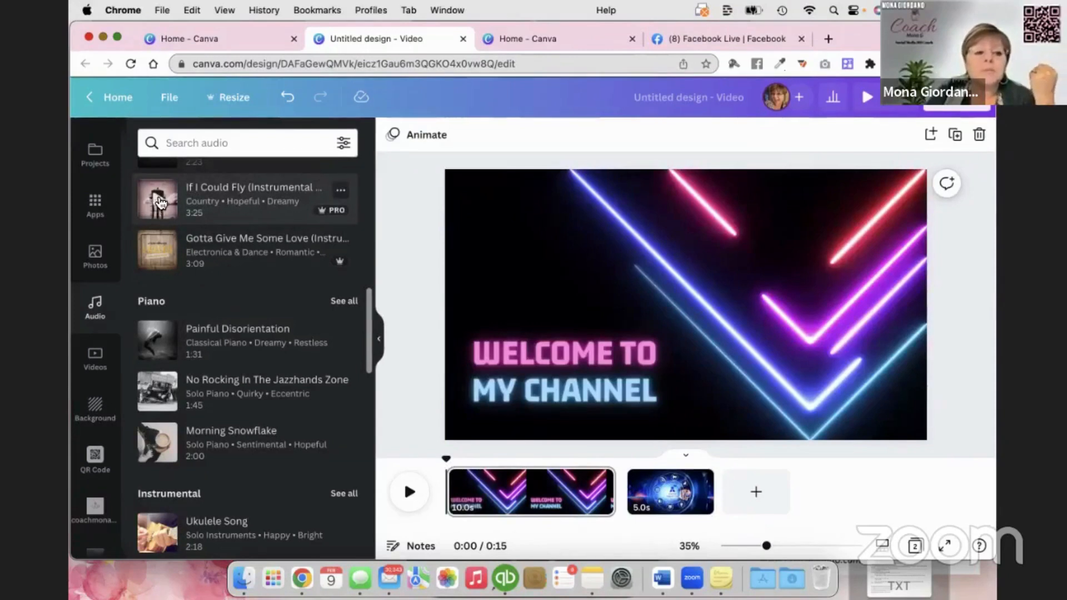
pyautogui.click(159, 202)
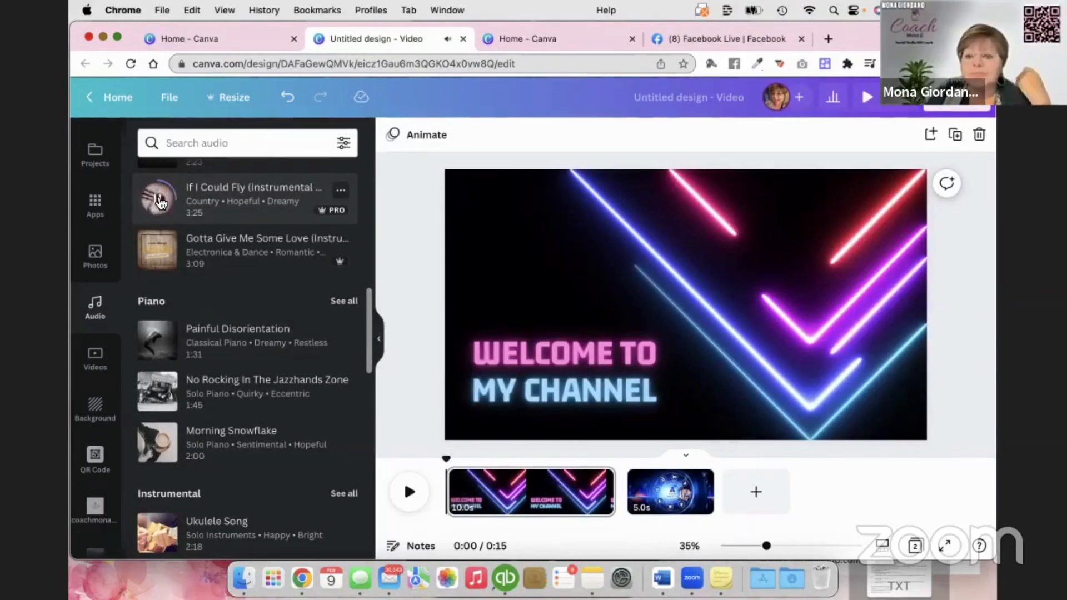
pyautogui.click(160, 201)
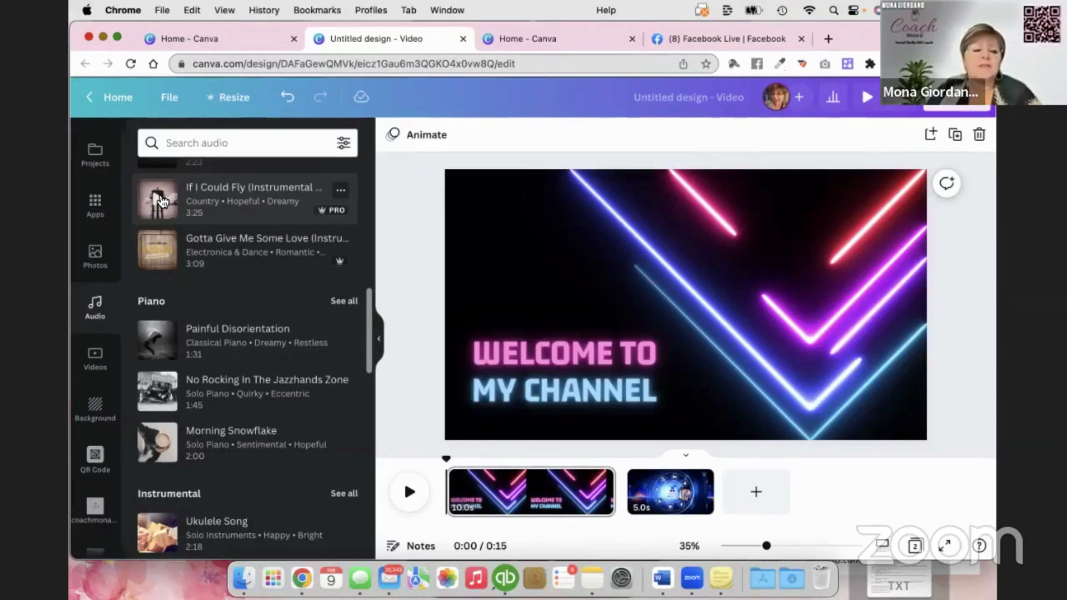
# - Preview the Pop tracks The Boathouse, Sucker For Hearts and Champions Day
pyautogui.scroll(-5, 192, 336)
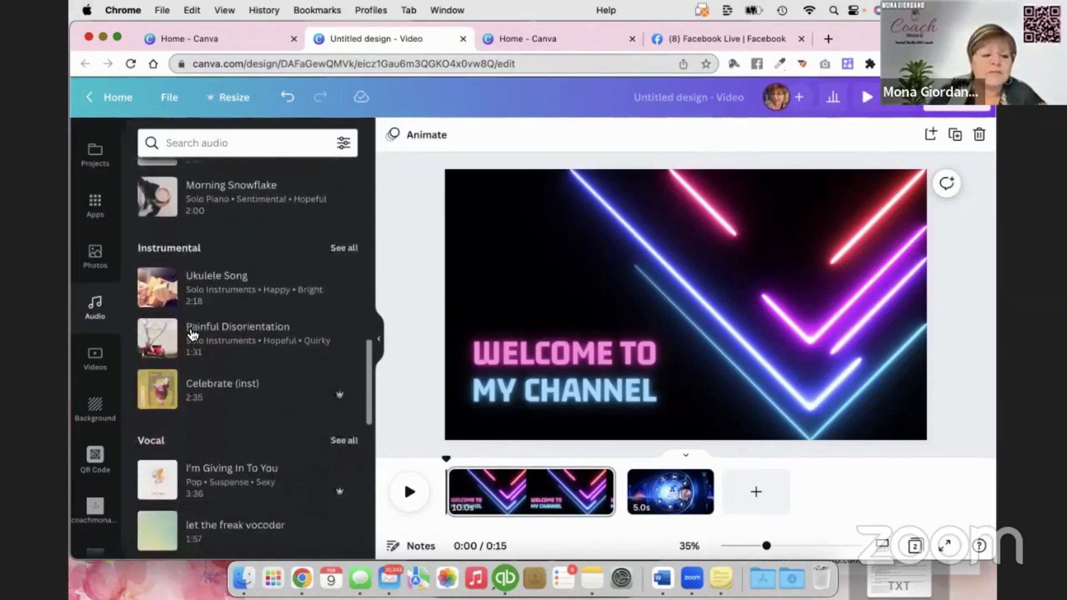
pyautogui.scroll(-3, 192, 334)
pyautogui.scroll(3, 193, 334)
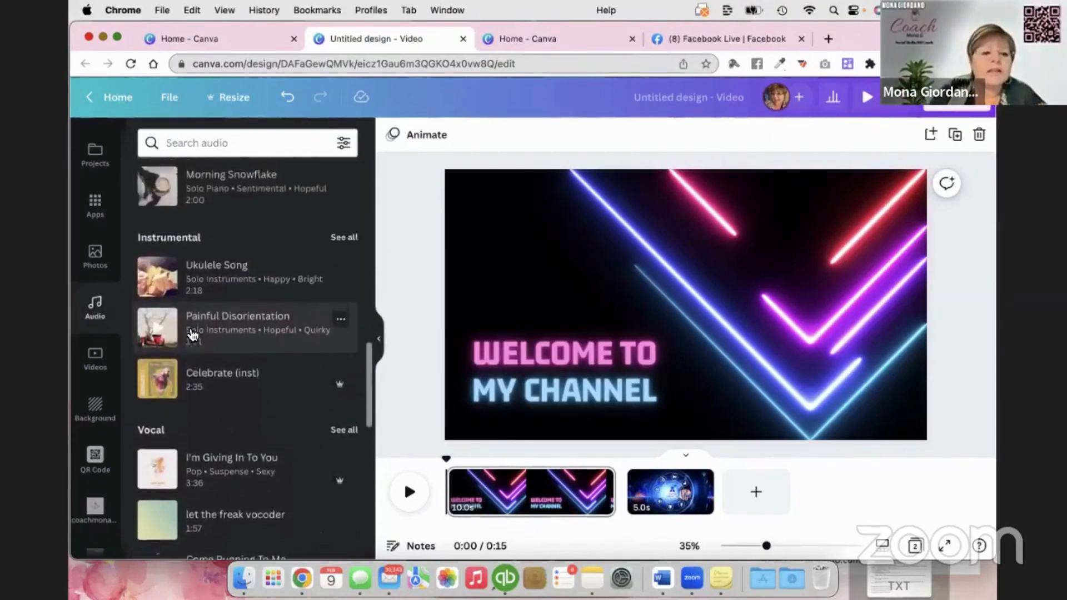
pyautogui.scroll(5, 192, 335)
pyautogui.scroll(7, 193, 334)
pyautogui.scroll(1, 193, 335)
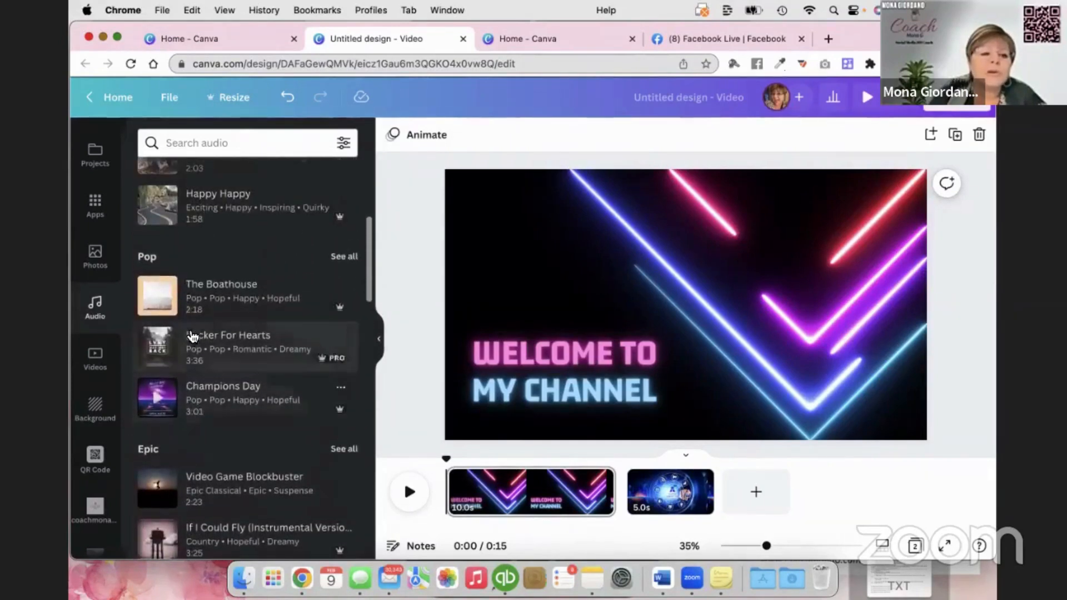
pyautogui.click(158, 304)
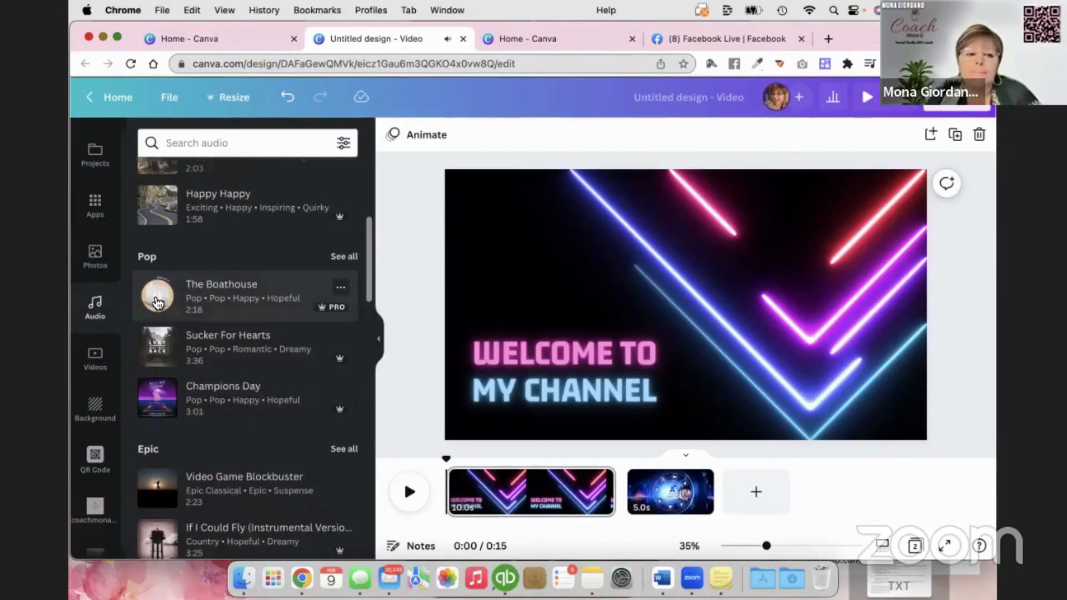
pyautogui.click(160, 350)
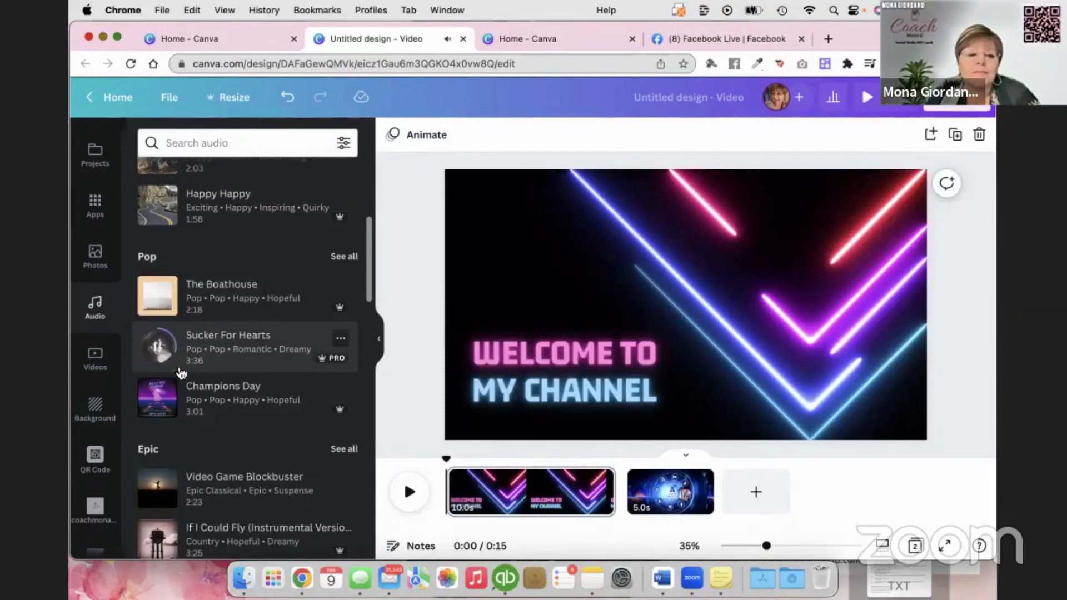
pyautogui.click(159, 401)
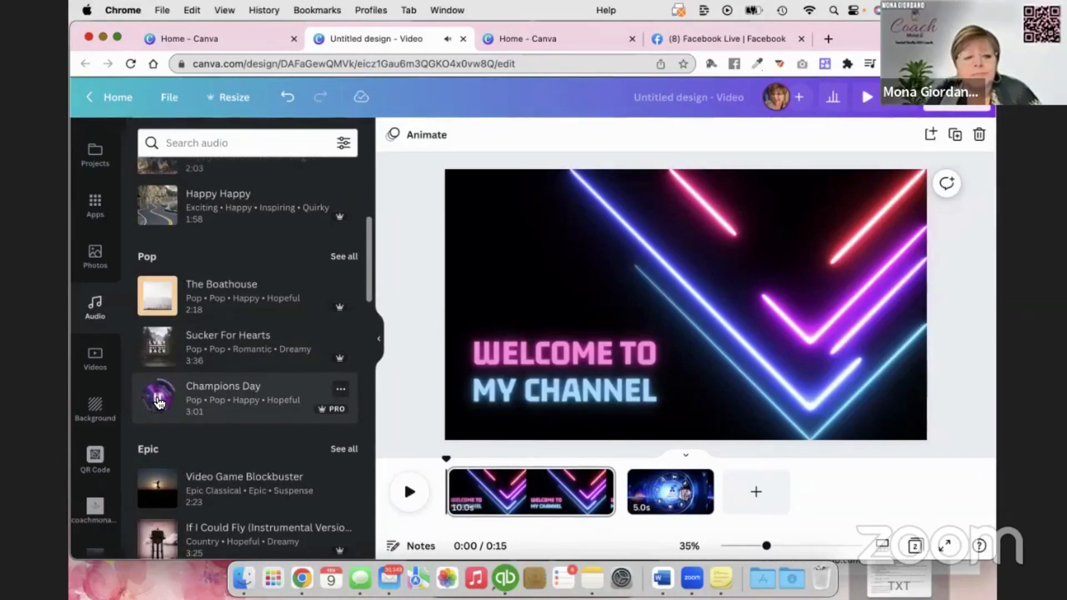
pyautogui.click(161, 399)
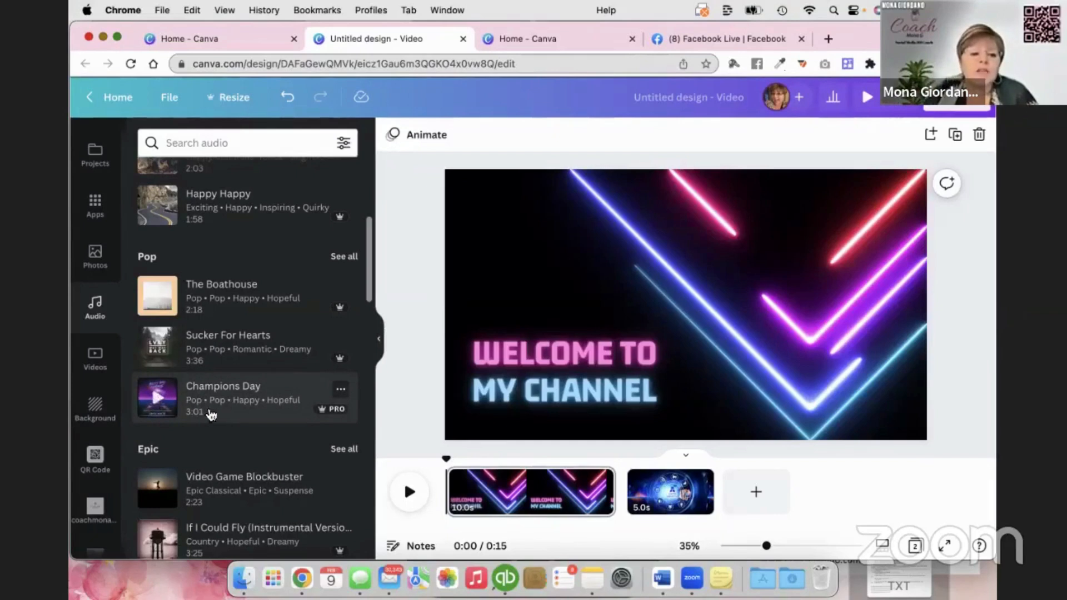
# - Add the Champions Day track to the design from the first page and play the video with the music
pyautogui.click(230, 396)
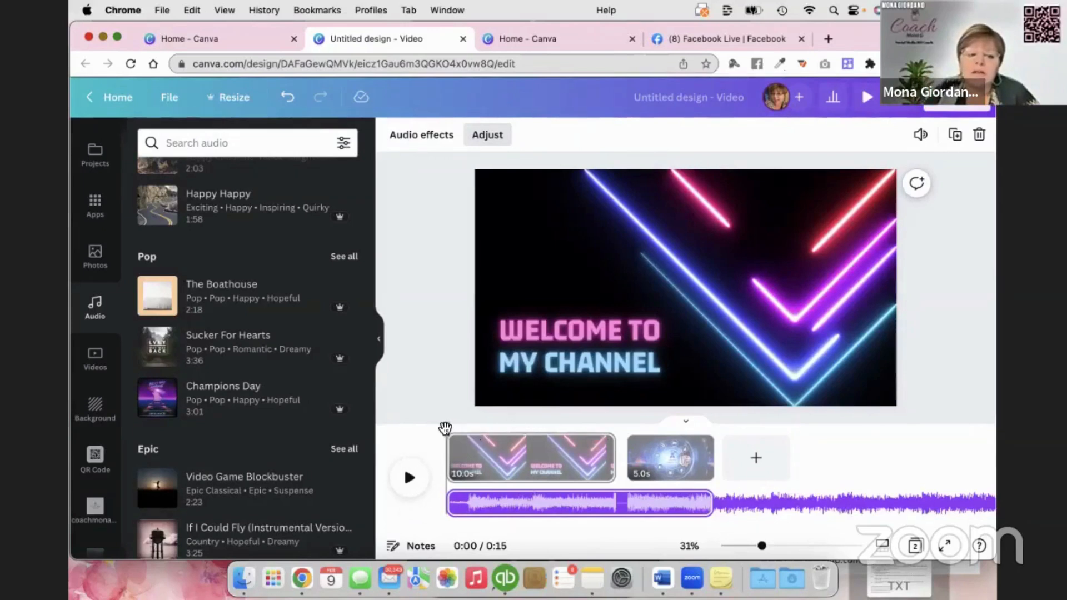
pyautogui.click(408, 481)
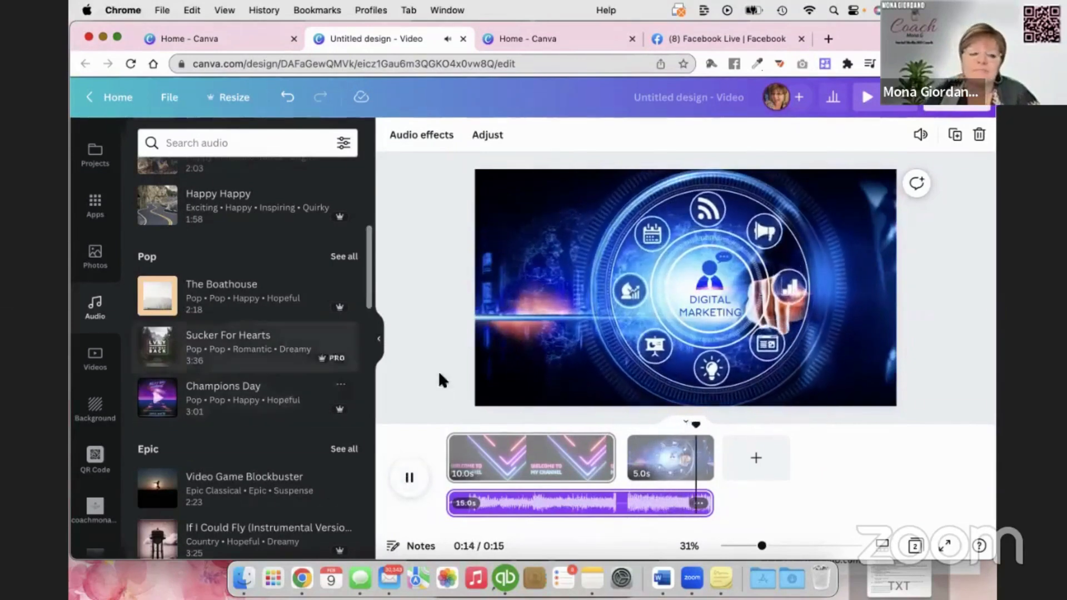
pyautogui.click(408, 480)
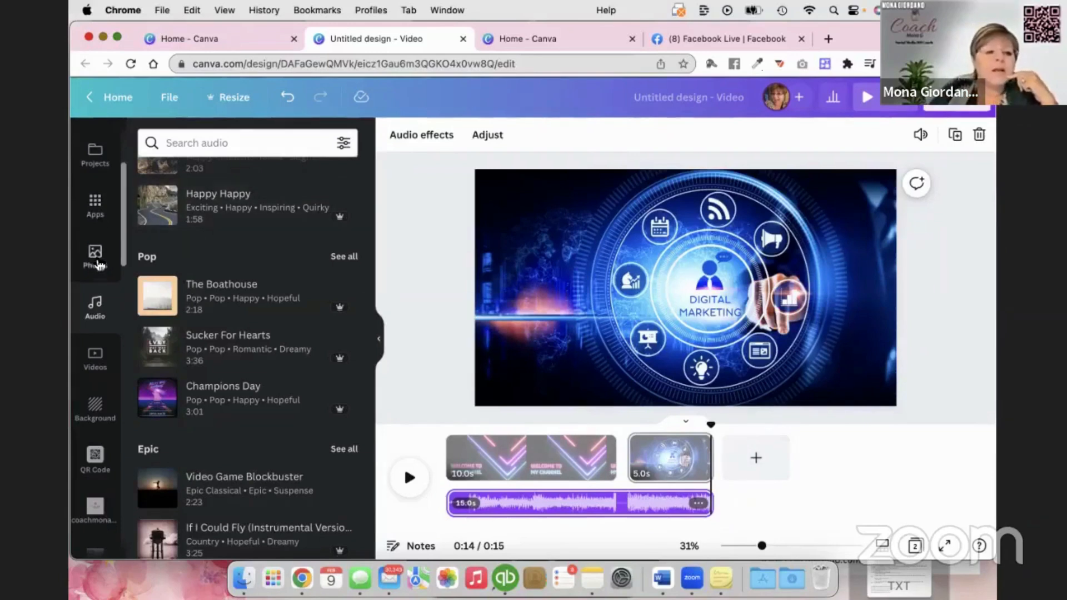
# - Add a third page and place the uploaded 1:02 video of the presenter seated in the café on it
pyautogui.scroll(3, 95, 262)
pyautogui.scroll(2, 99, 264)
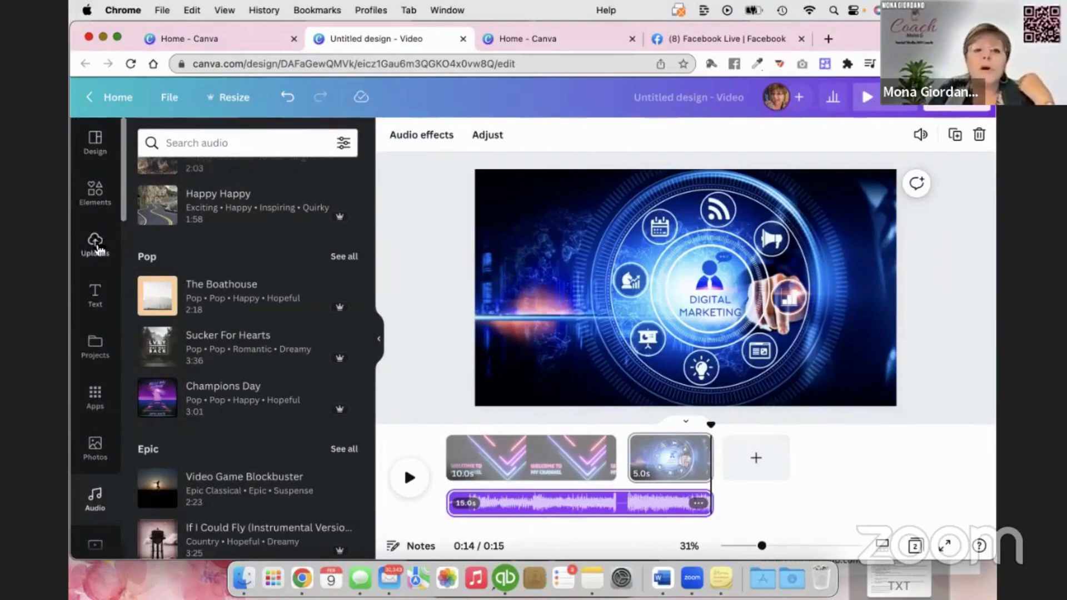
pyautogui.click(97, 248)
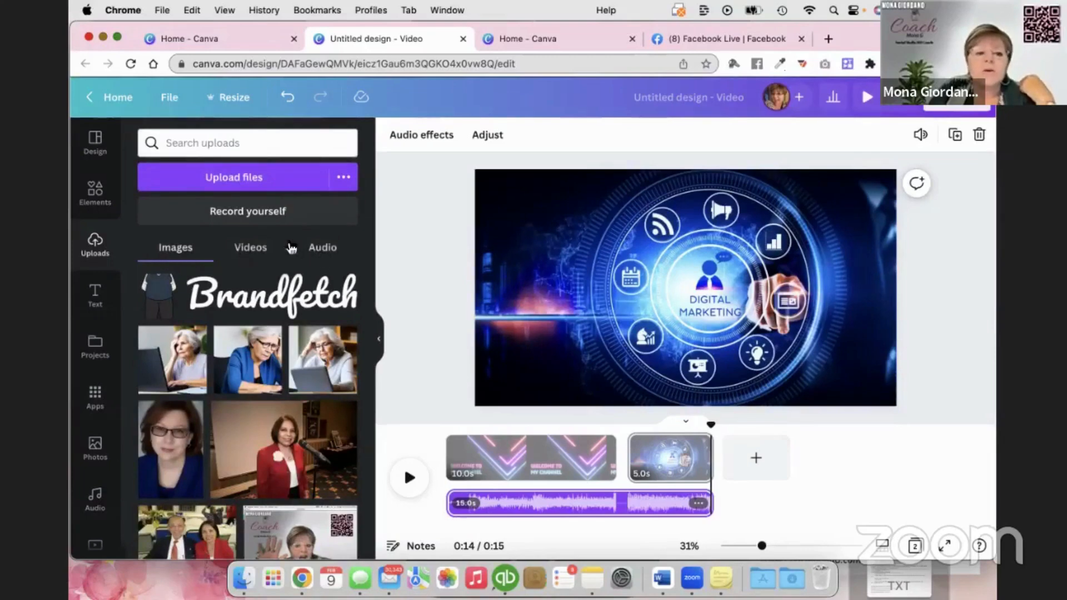
pyautogui.click(244, 255)
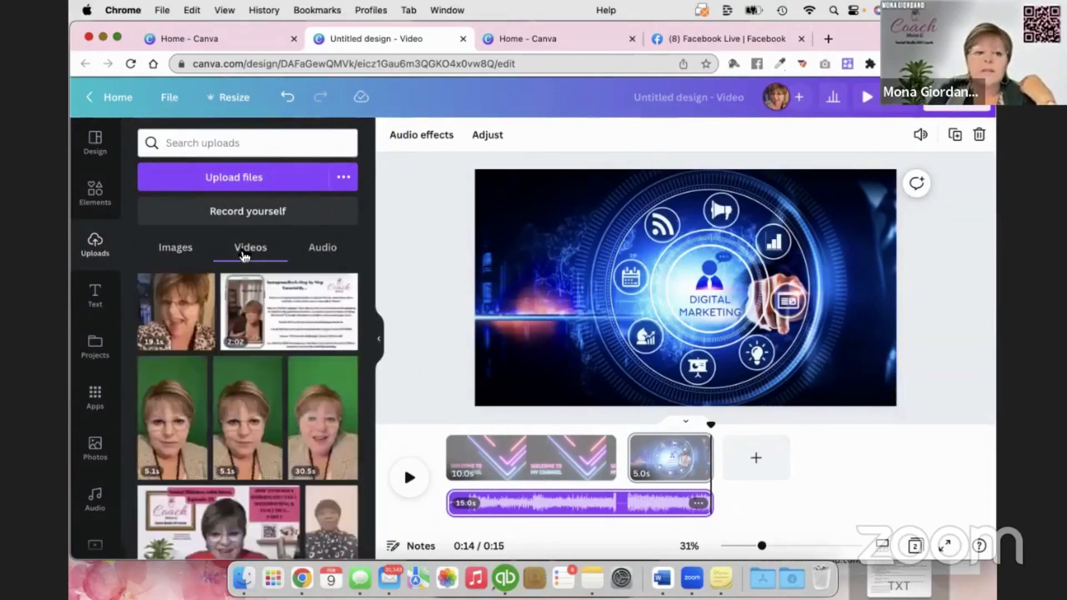
pyautogui.scroll(-3, 261, 322)
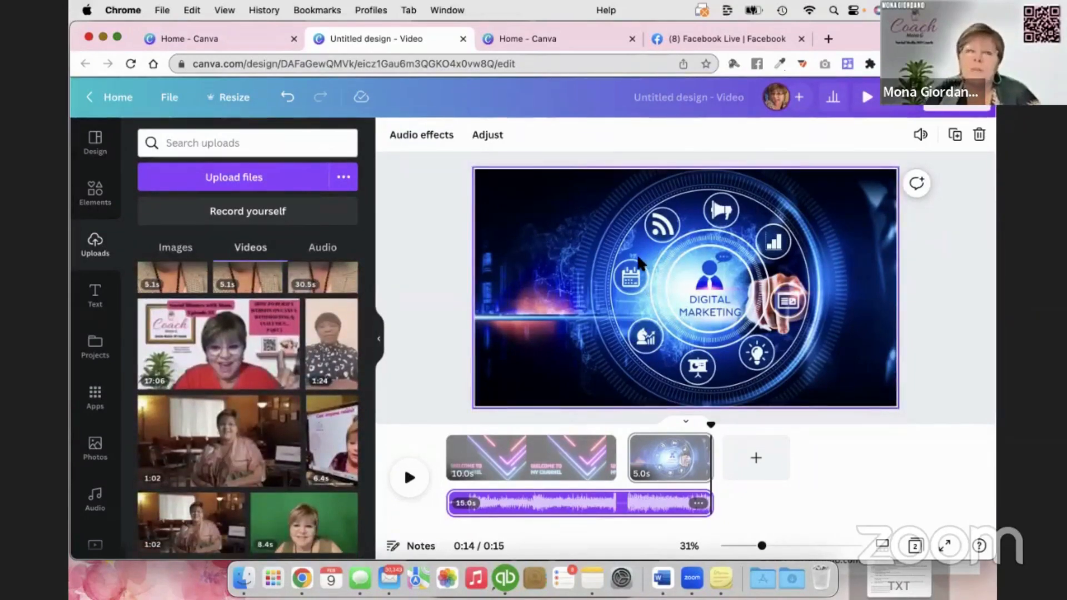
pyautogui.moveTo(211, 370)
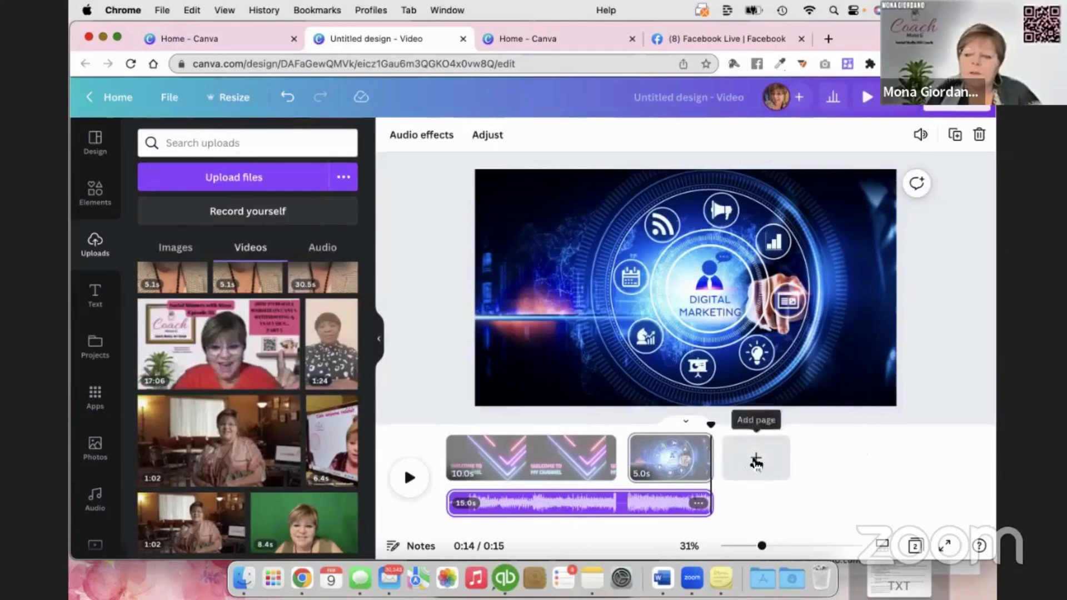
pyautogui.click(756, 458)
pyautogui.moveTo(199, 362)
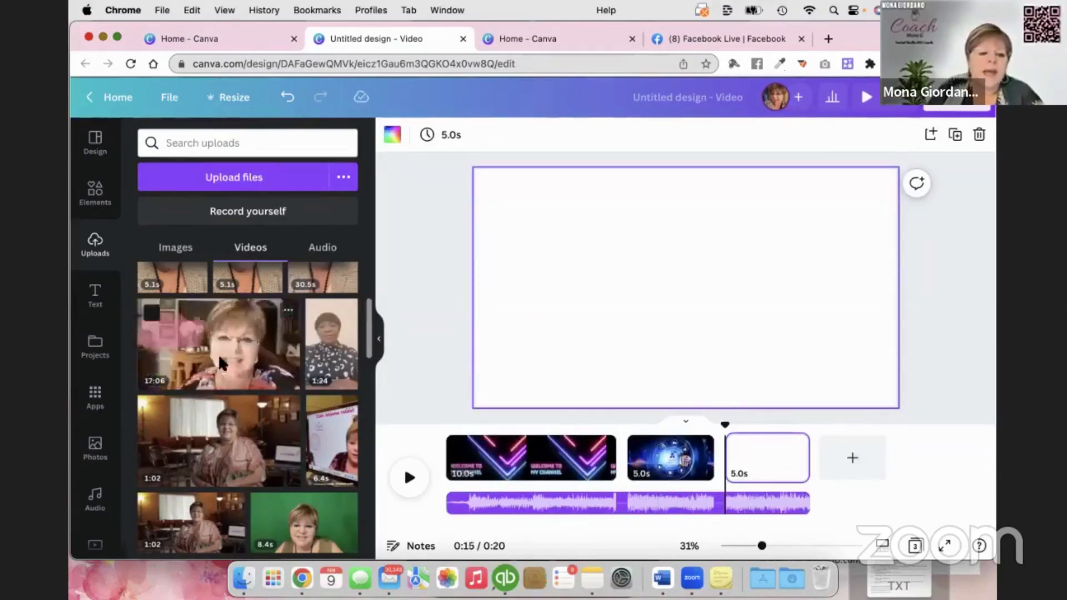
pyautogui.click(224, 446)
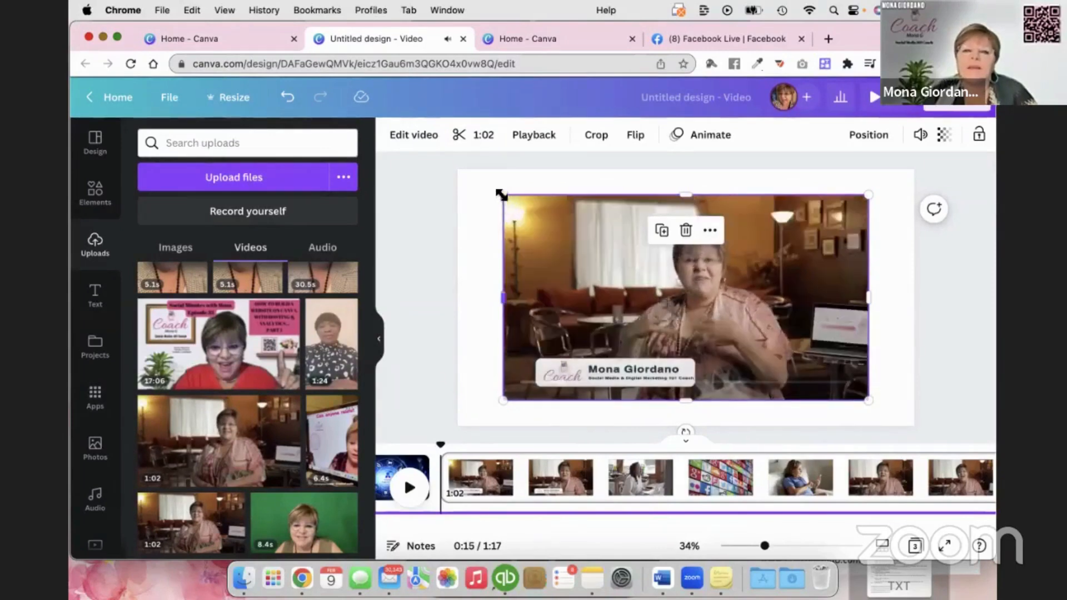
# - Enlarge the uploaded presenter video to cover the whole third page
pyautogui.moveTo(503, 195); pyautogui.dragTo(448, 185)
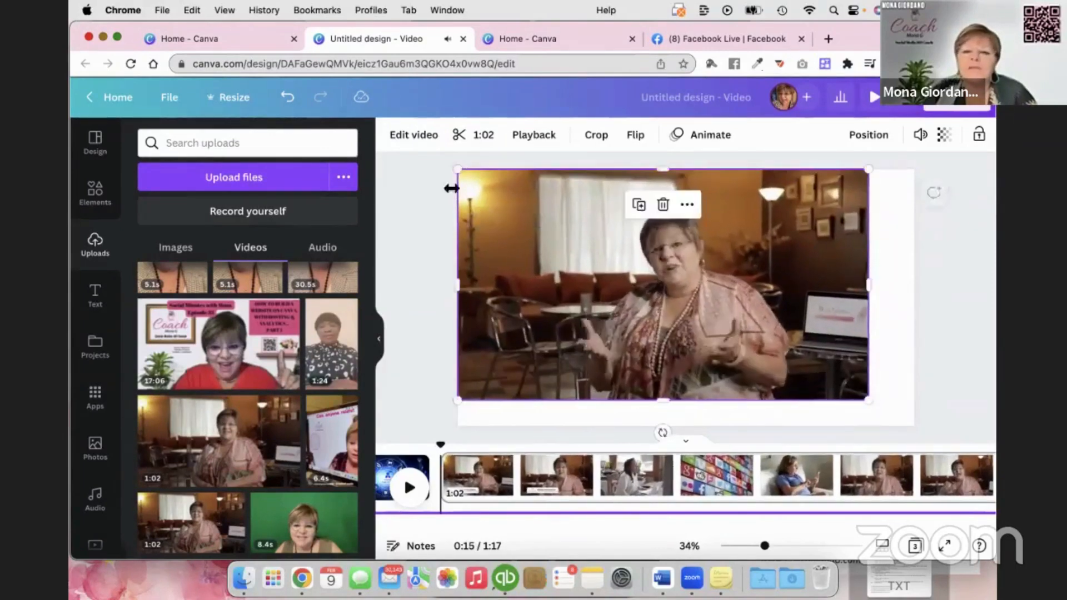
pyautogui.moveTo(870, 399); pyautogui.dragTo(917, 425)
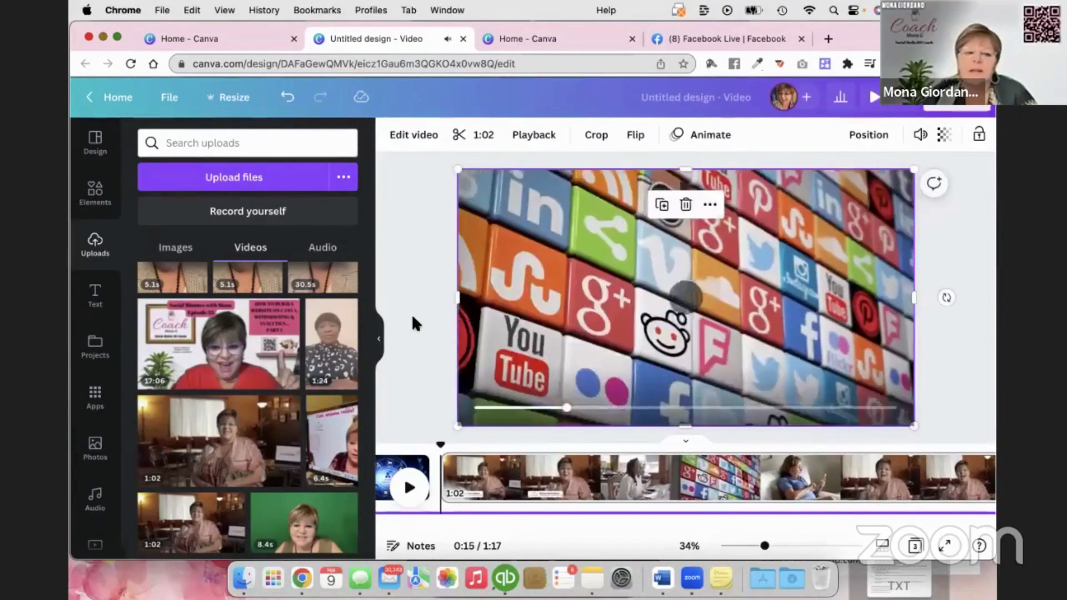
pyautogui.click(407, 306)
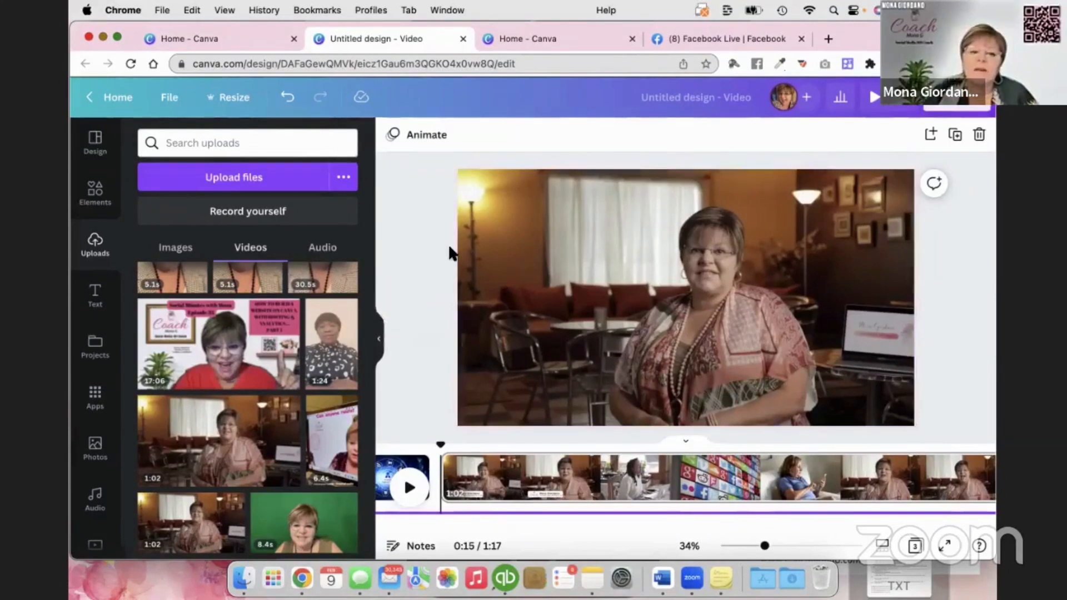
# - Play the design from the welcome page into the presenter video to review how the music and speech combine
pyautogui.hscroll(-5, 477, 475)
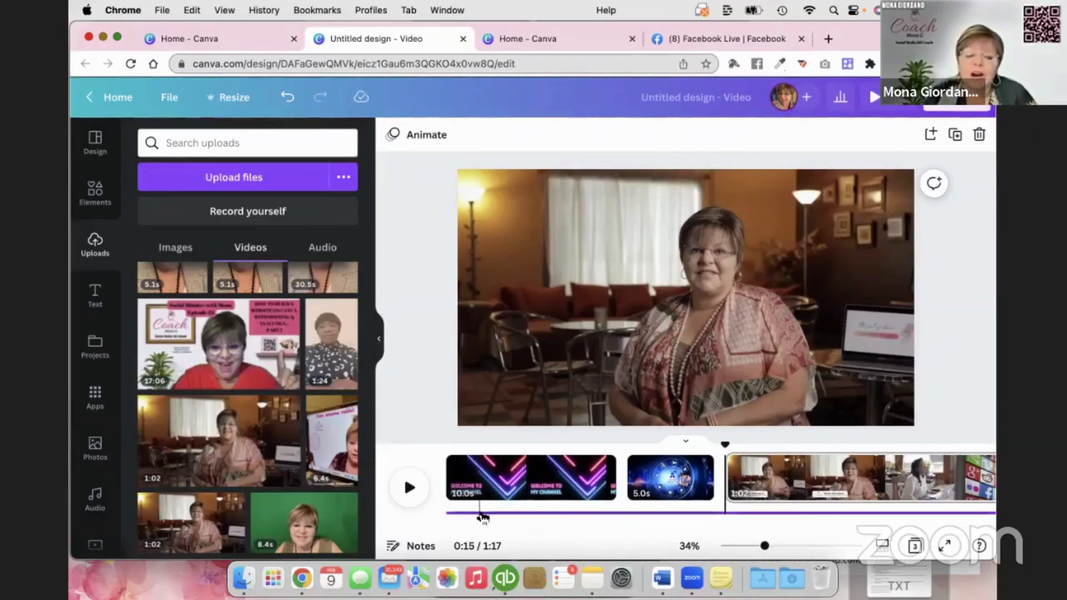
pyautogui.hscroll(3, 439, 479)
pyautogui.hscroll(-1, 439, 480)
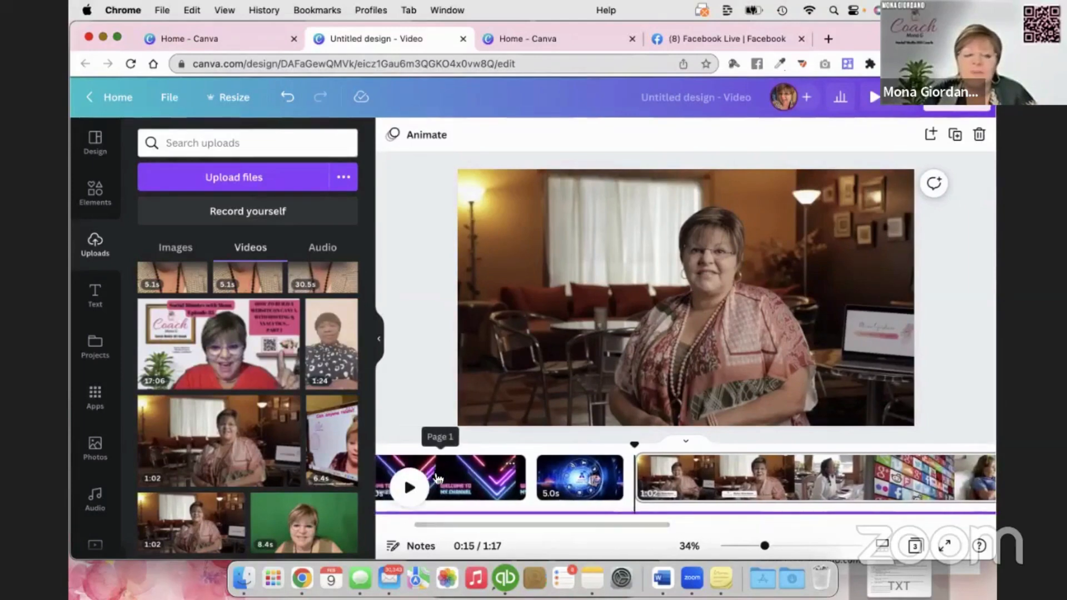
pyautogui.hscroll(-3, 443, 447)
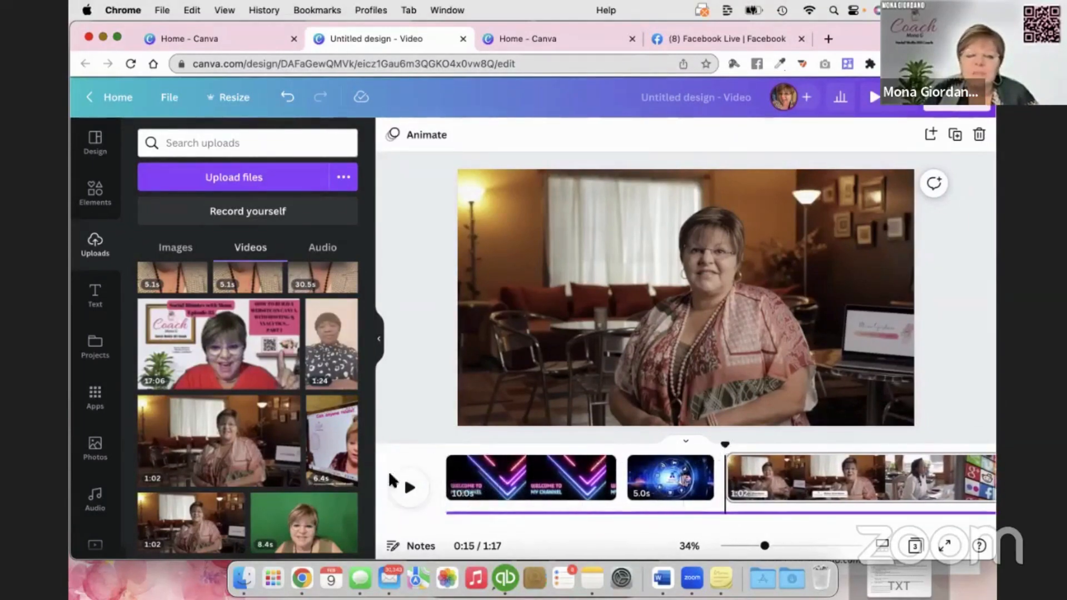
pyautogui.click(440, 470)
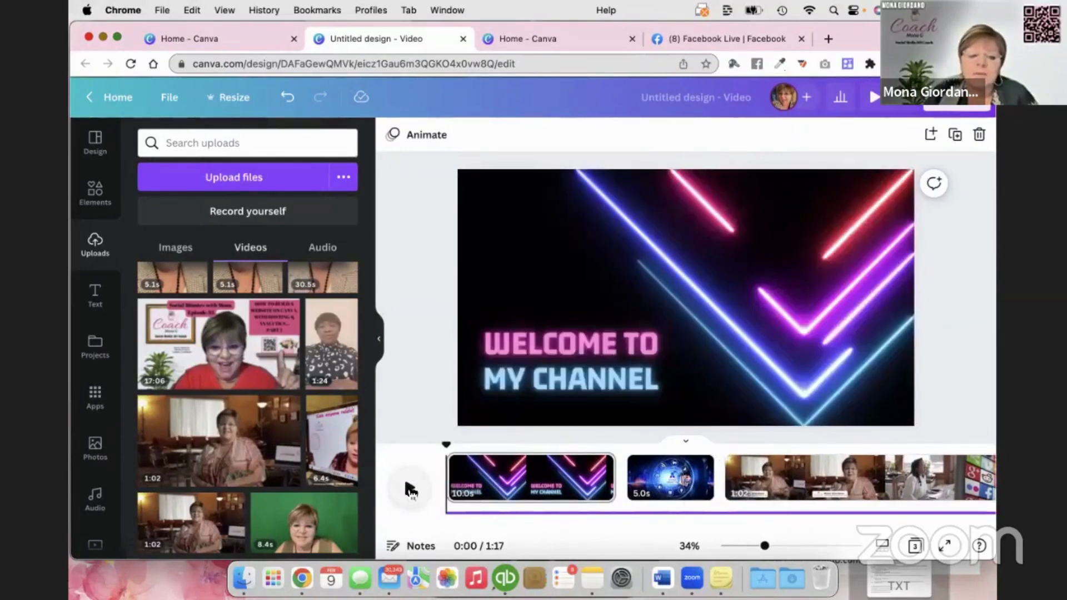
pyautogui.click(411, 490)
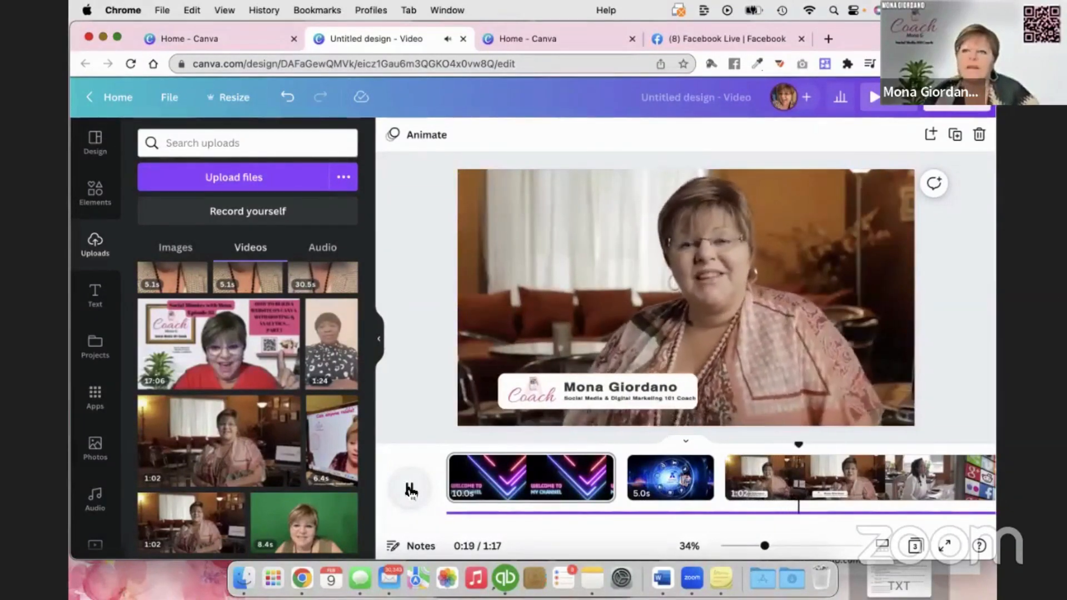
pyautogui.click(411, 489)
pyautogui.hscroll(5, 411, 489)
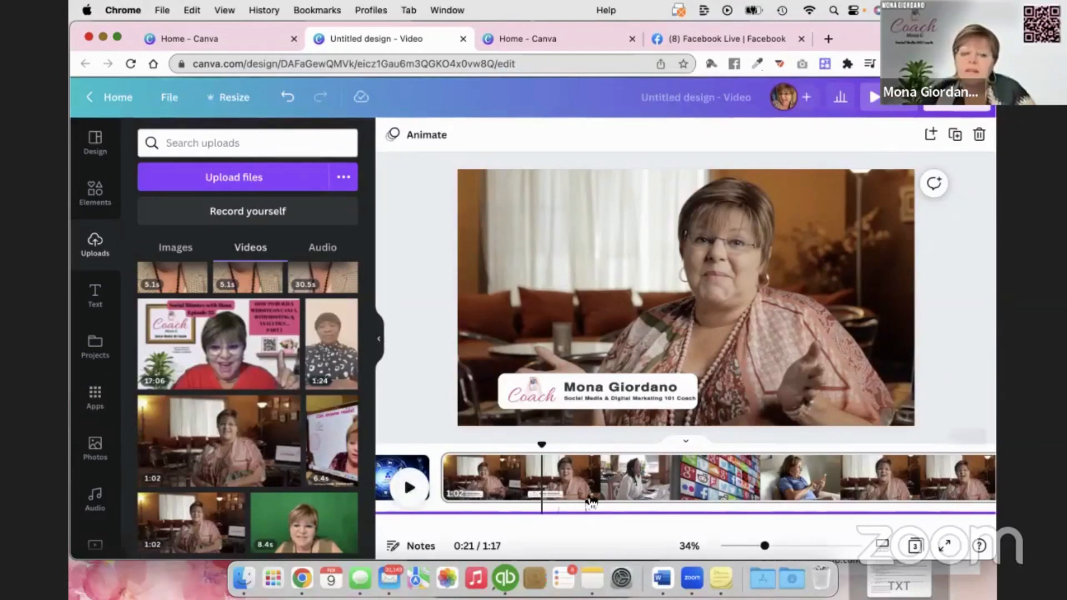
# - Trim the end of the background music track back to about 15.5 seconds, just past the start of the presenter video
pyautogui.hscroll(5, 589, 498)
pyautogui.hscroll(5, 591, 495)
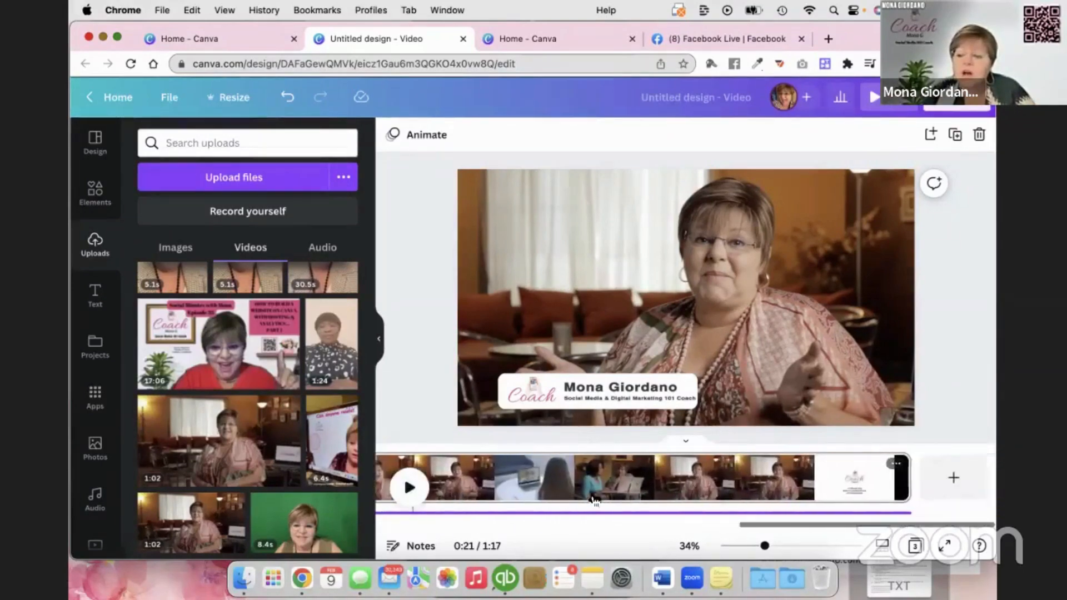
pyautogui.click(908, 513)
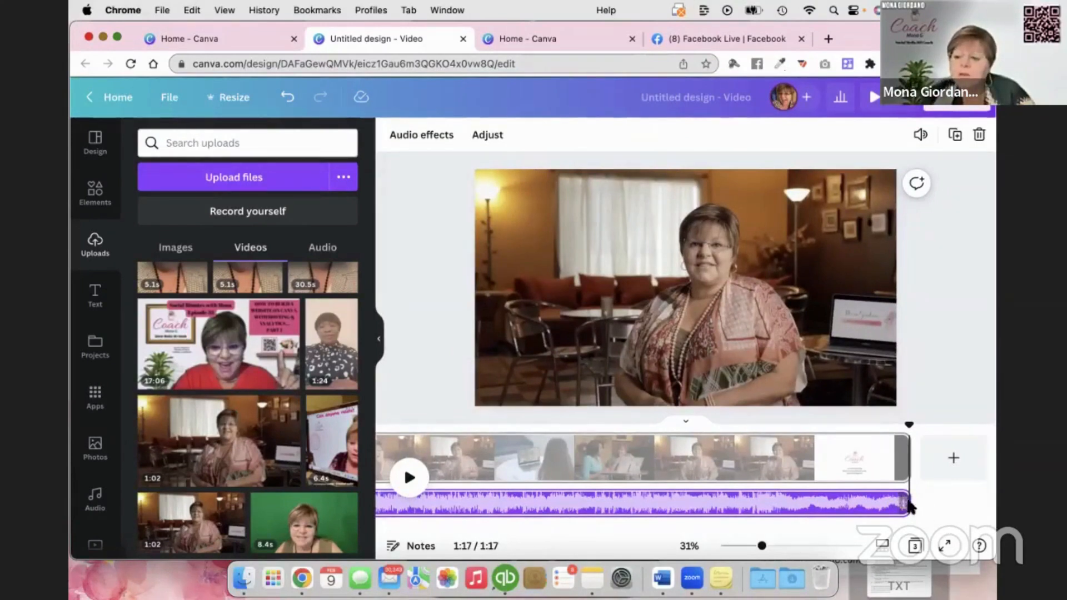
pyautogui.moveTo(899, 503); pyautogui.dragTo(398, 512)
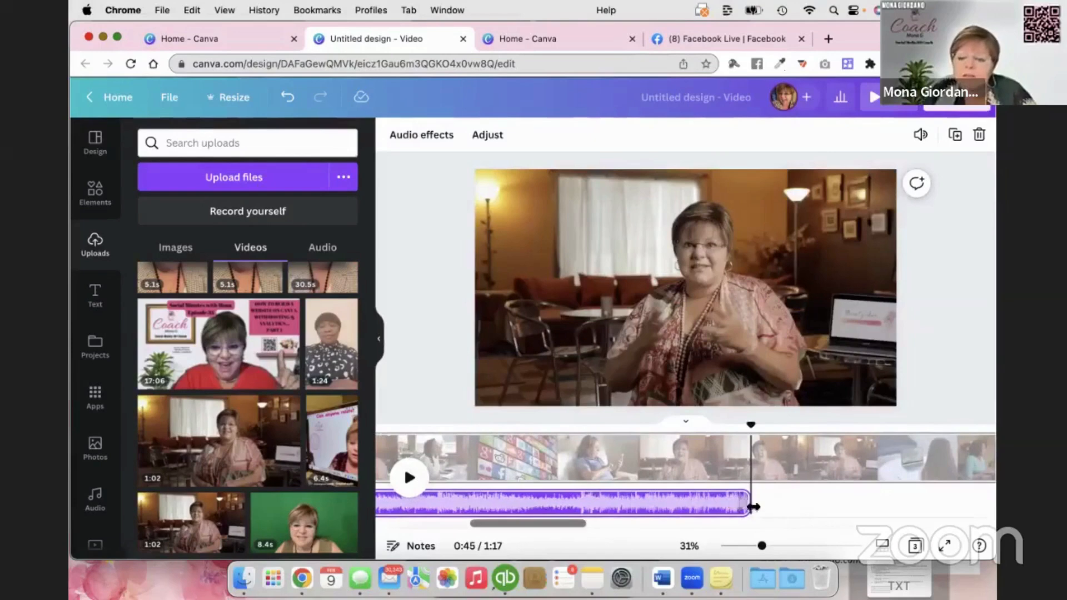
pyautogui.moveTo(748, 504); pyautogui.dragTo(452, 520)
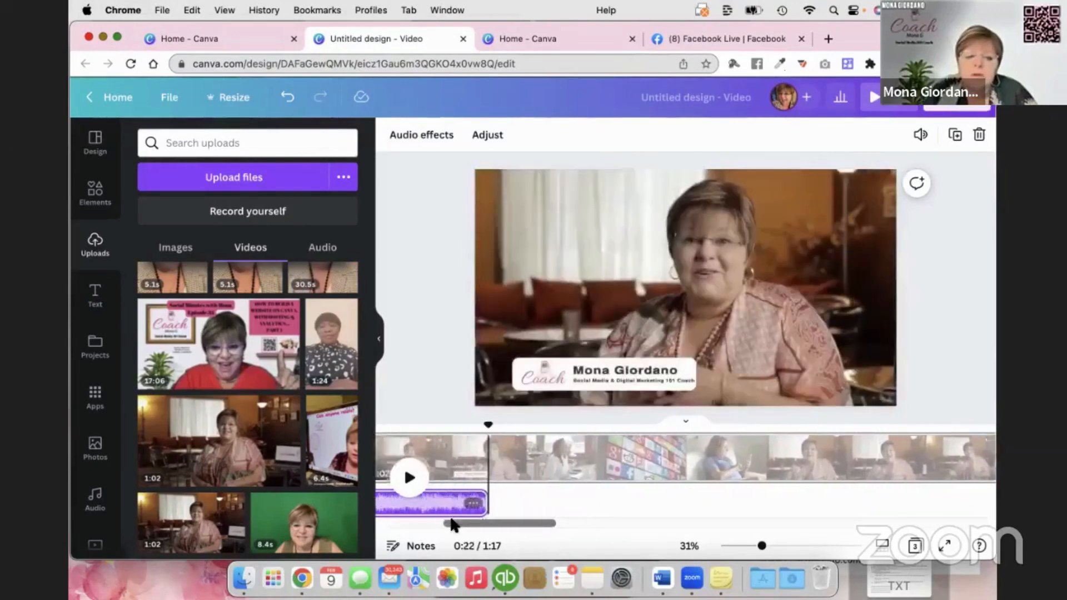
pyautogui.moveTo(692, 505); pyautogui.dragTo(579, 504)
# - Play the design to check how the trimmed music ends as the presenter video begins
pyautogui.click(478, 477)
pyautogui.click(412, 478)
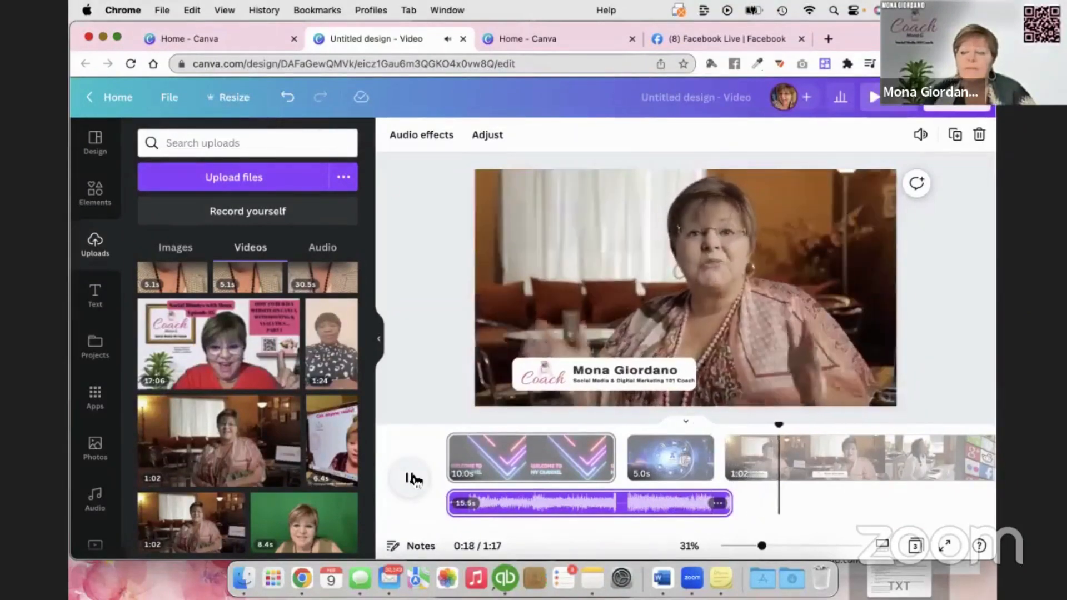
pyautogui.click(404, 479)
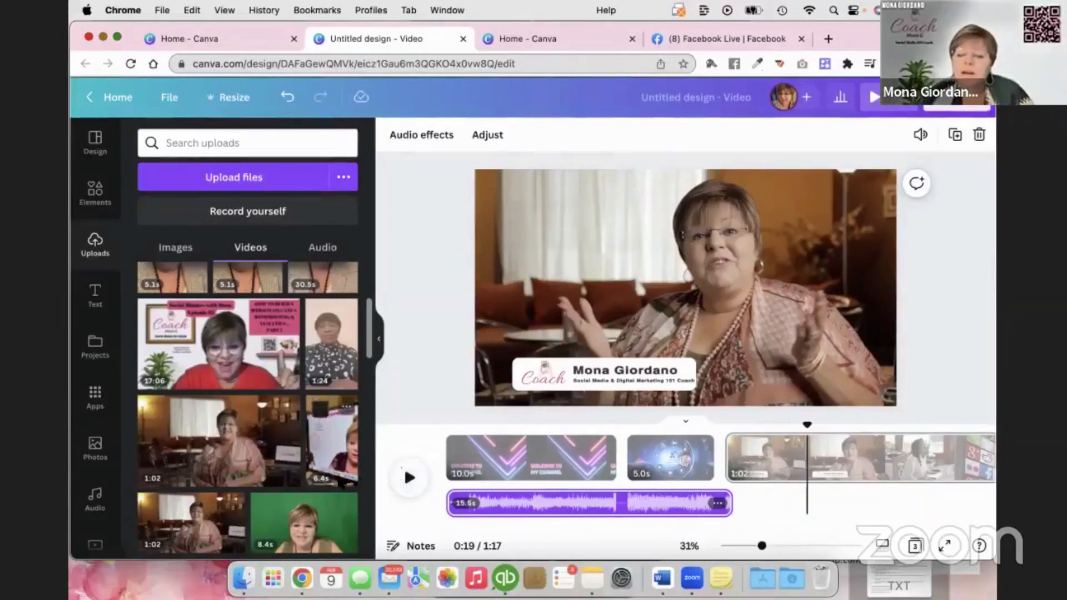
# - Add a Color Wipe transition between the digital marketing page and the presenter video page
pyautogui.moveTo(728, 457)
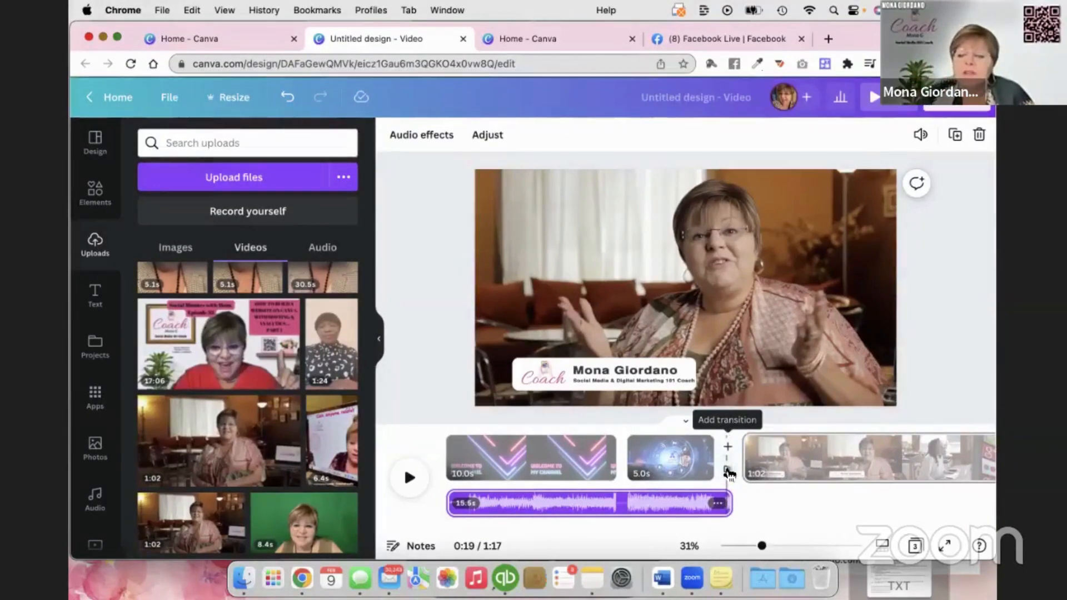
pyautogui.click(729, 471)
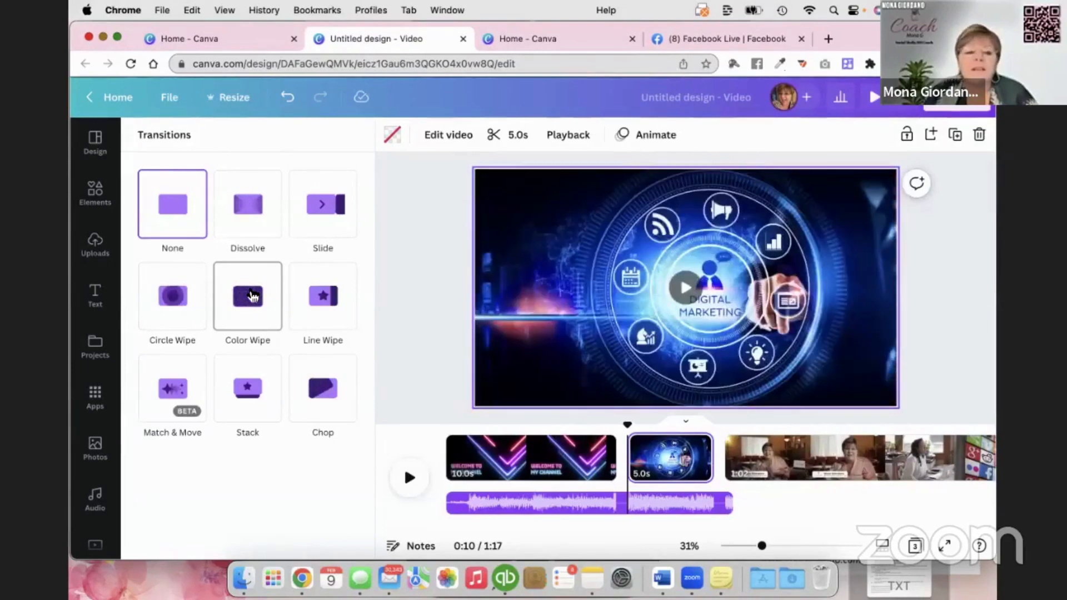
pyautogui.click(251, 295)
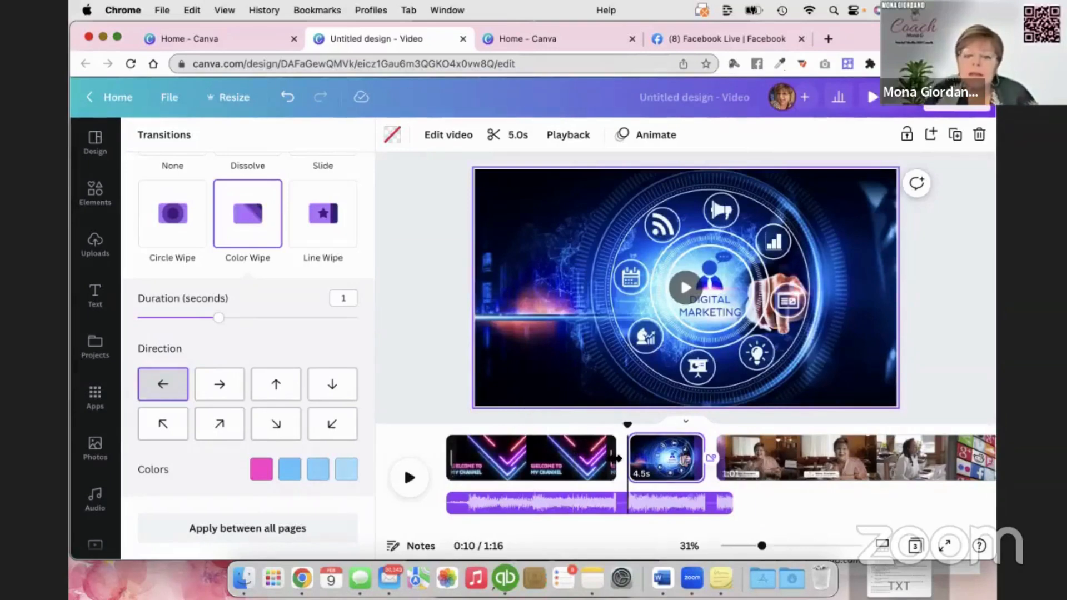
# - Shorten the welcome page to 3.5 seconds and the digital marketing page to 3.0 seconds
pyautogui.moveTo(617, 457); pyautogui.dragTo(505, 465)
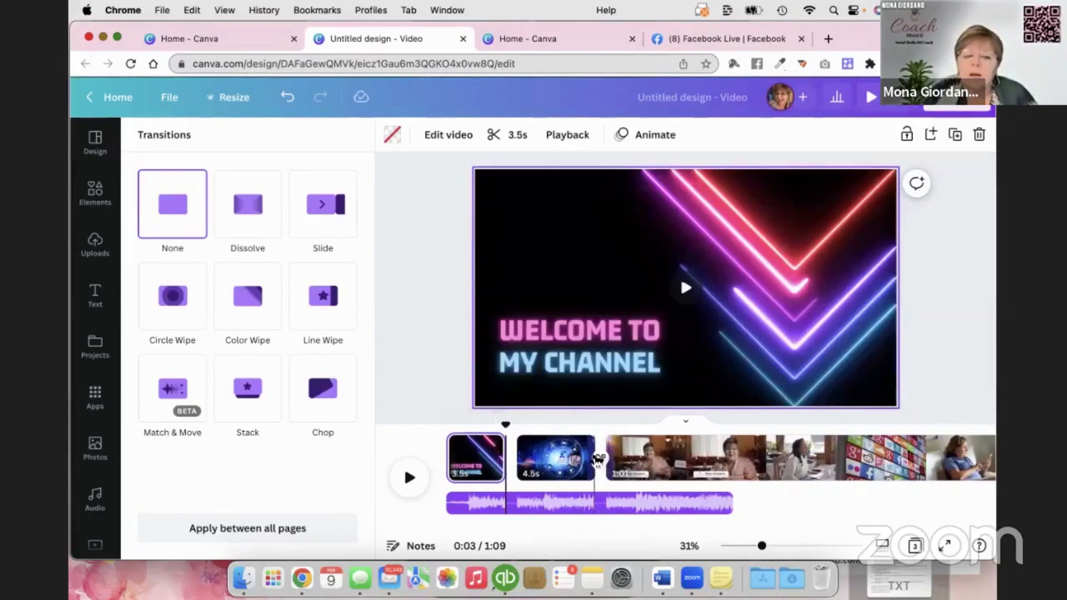
pyautogui.click(594, 456)
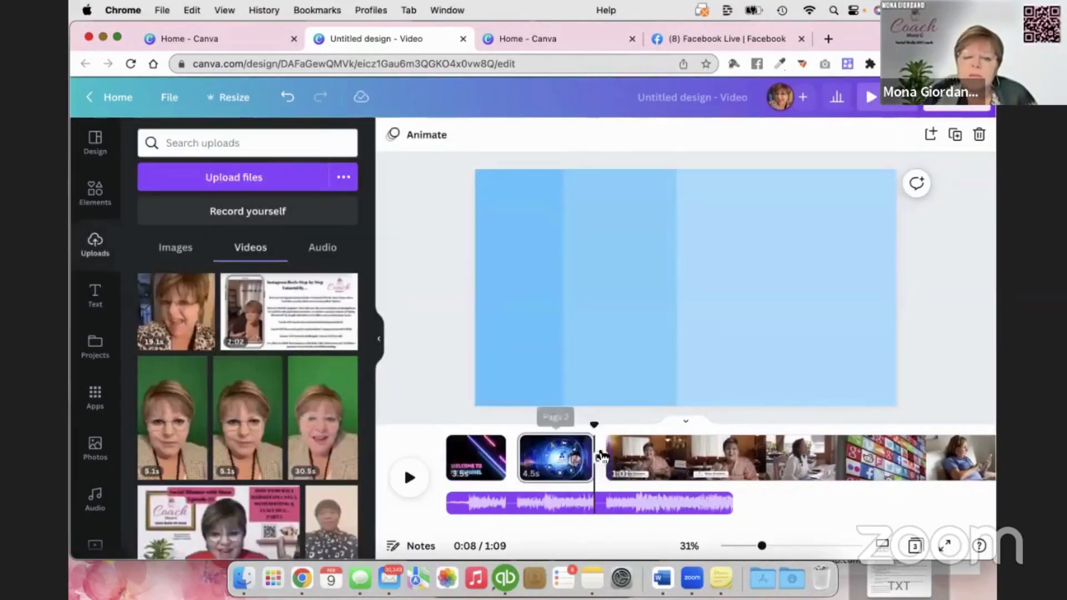
pyautogui.moveTo(596, 447); pyautogui.dragTo(568, 452)
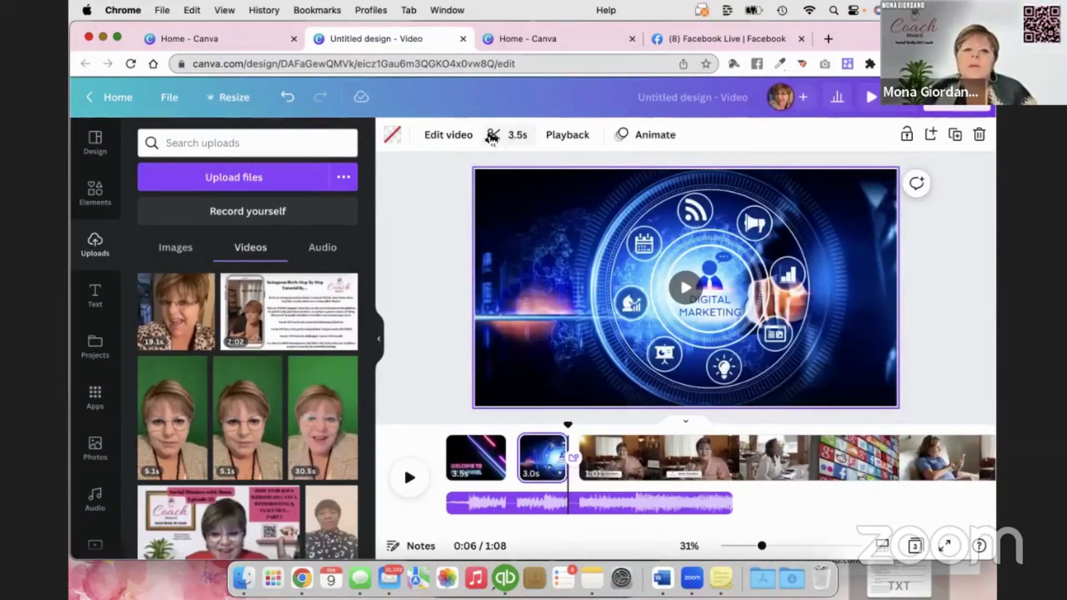
# - Trim the end of the digital marketing clip so that it lasts 3.0 seconds
pyautogui.click(517, 138)
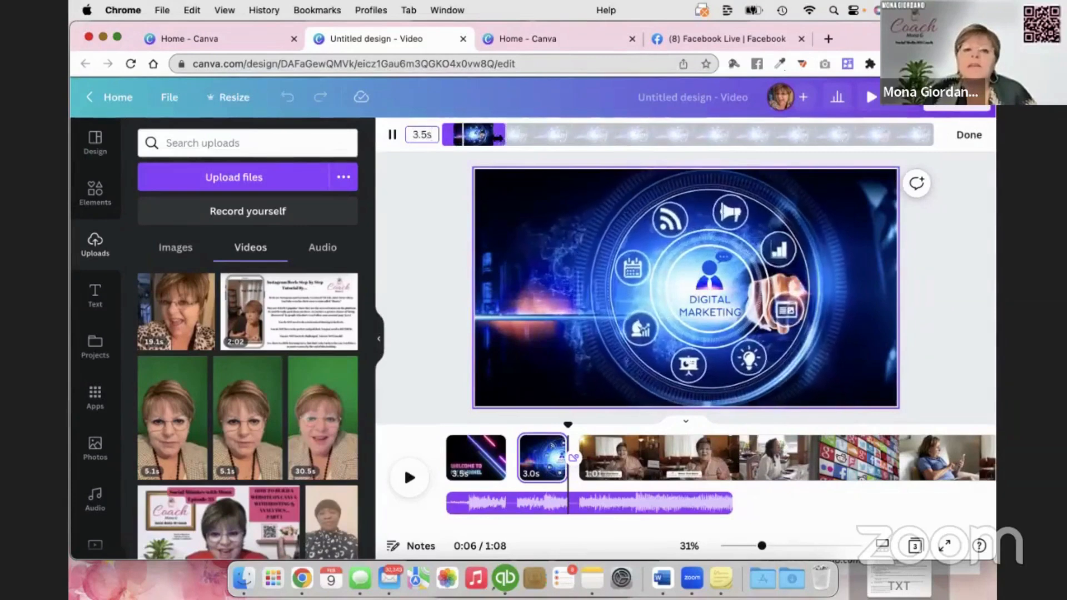
pyautogui.moveTo(503, 138)
pyautogui.mouseDown()
pyautogui.moveTo(787, 135)
pyautogui.moveTo(484, 134)
pyautogui.moveTo(494, 133)
pyautogui.mouseUp()
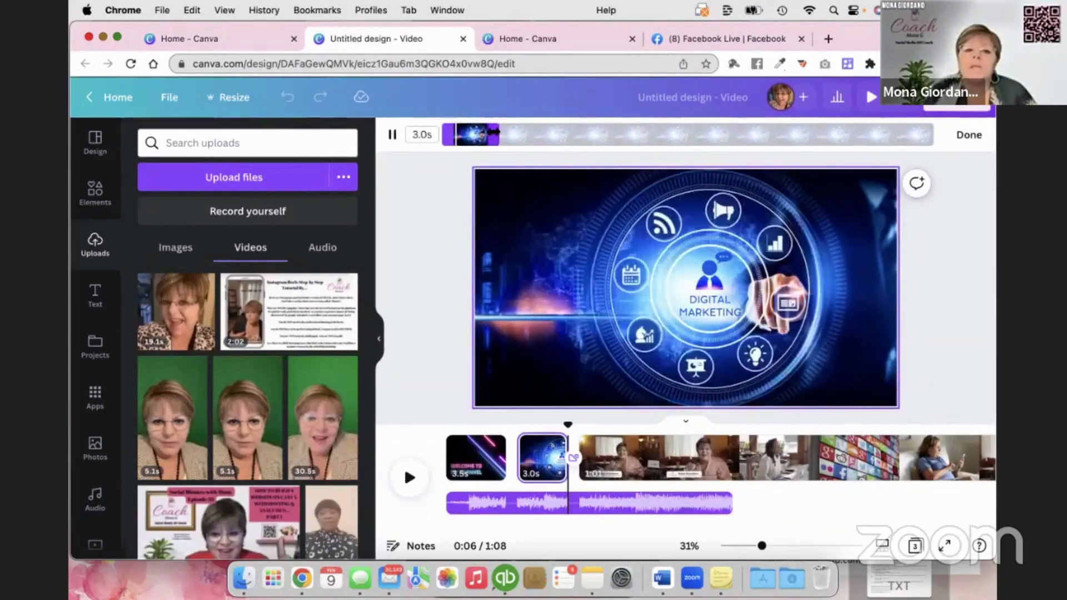
pyautogui.click(439, 204)
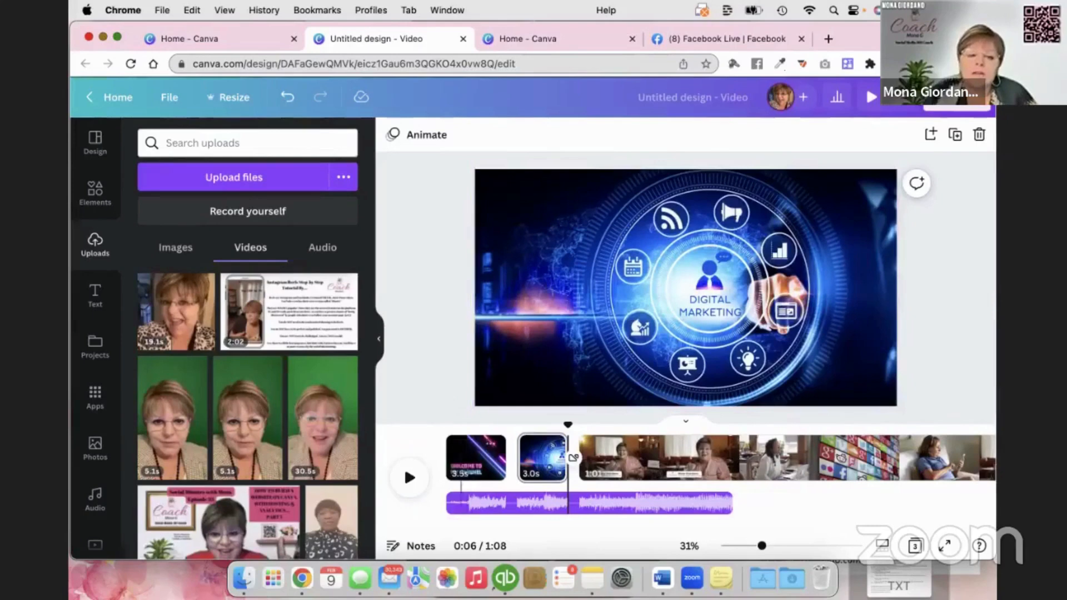
# - Return to the start of the welcome page and look through the MG - Brand Folder for a branding design
pyautogui.click(443, 441)
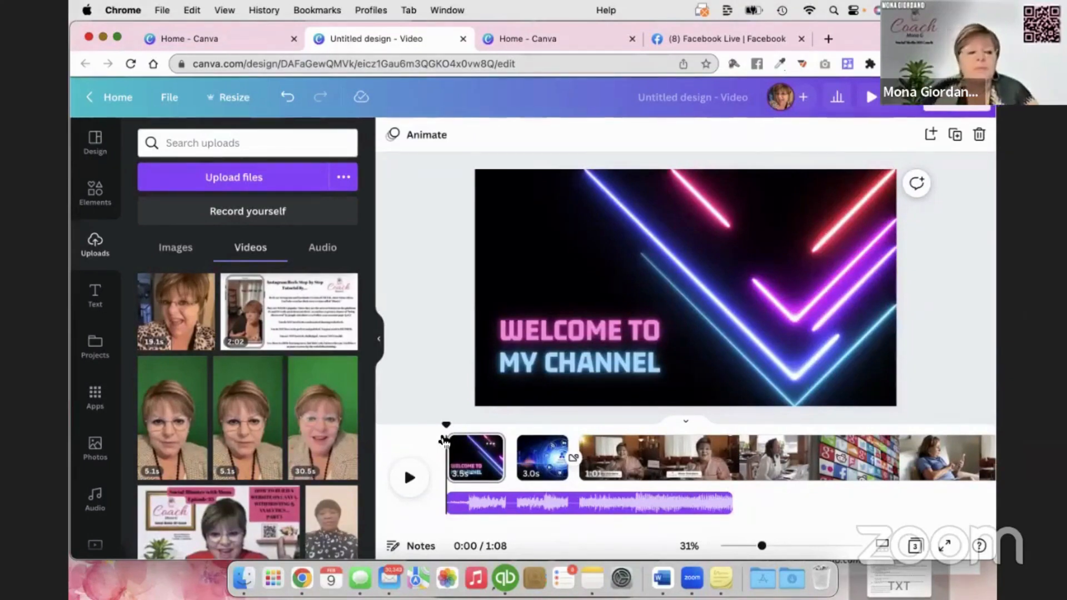
pyautogui.scroll(-10, 103, 364)
pyautogui.scroll(-5, 103, 365)
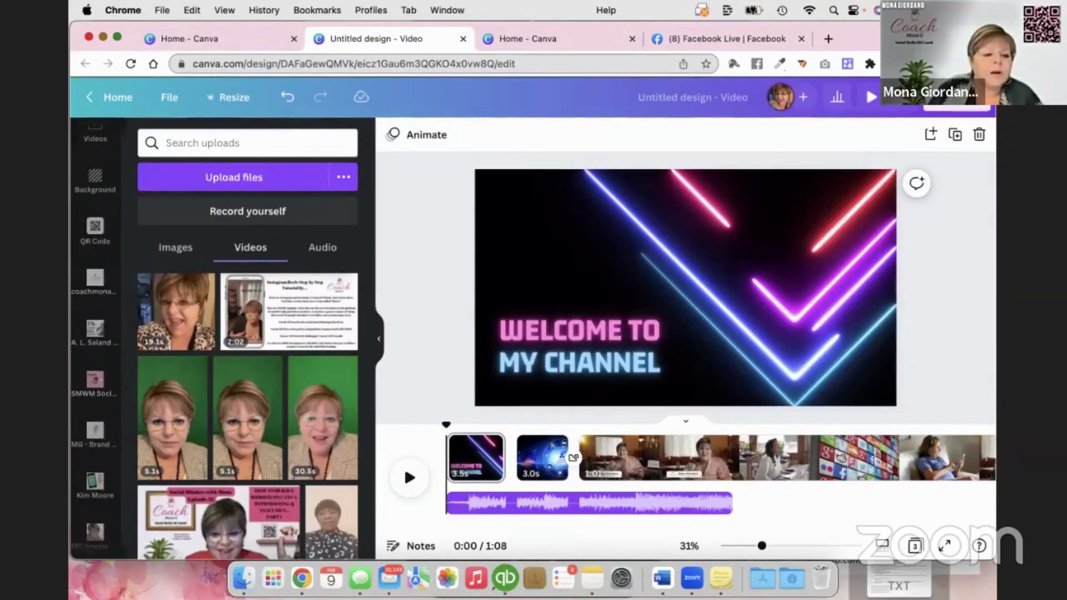
pyautogui.click(93, 432)
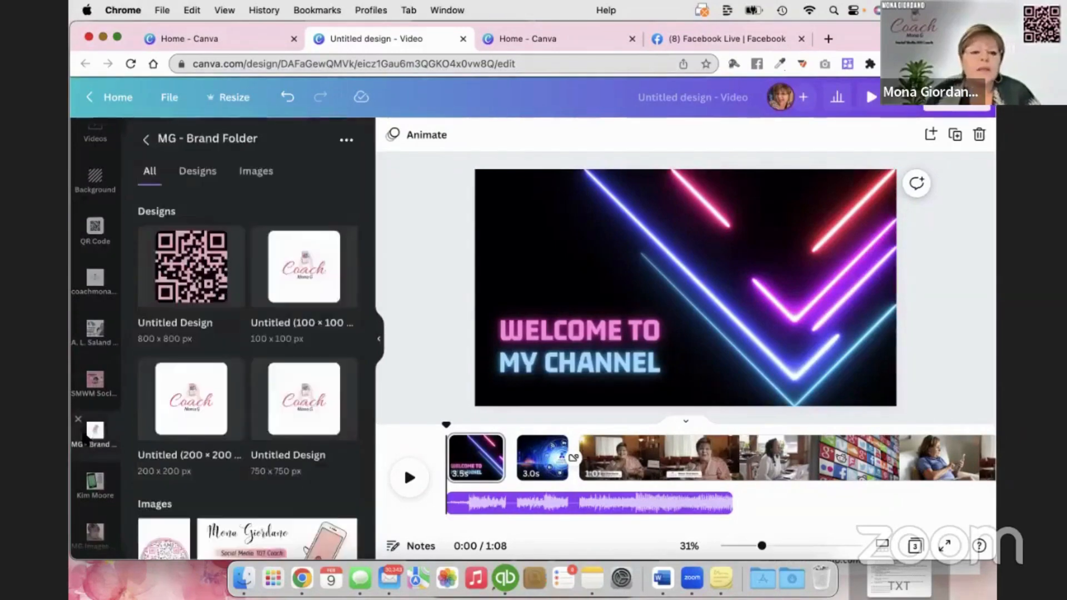
pyautogui.scroll(-10, 214, 373)
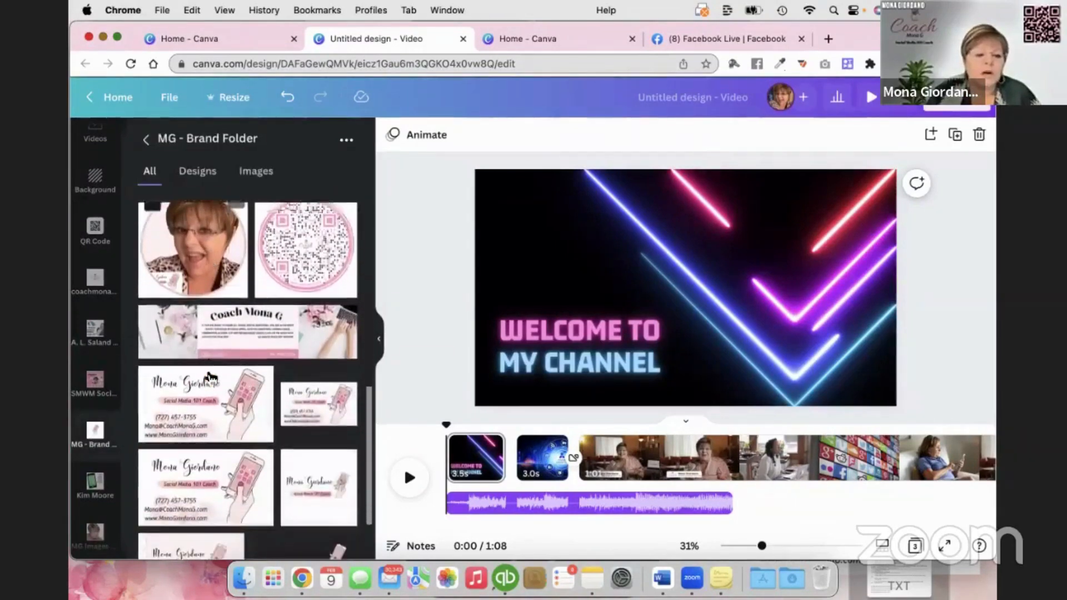
pyautogui.scroll(-4, 211, 378)
pyautogui.scroll(7, 211, 378)
pyautogui.scroll(6, 210, 378)
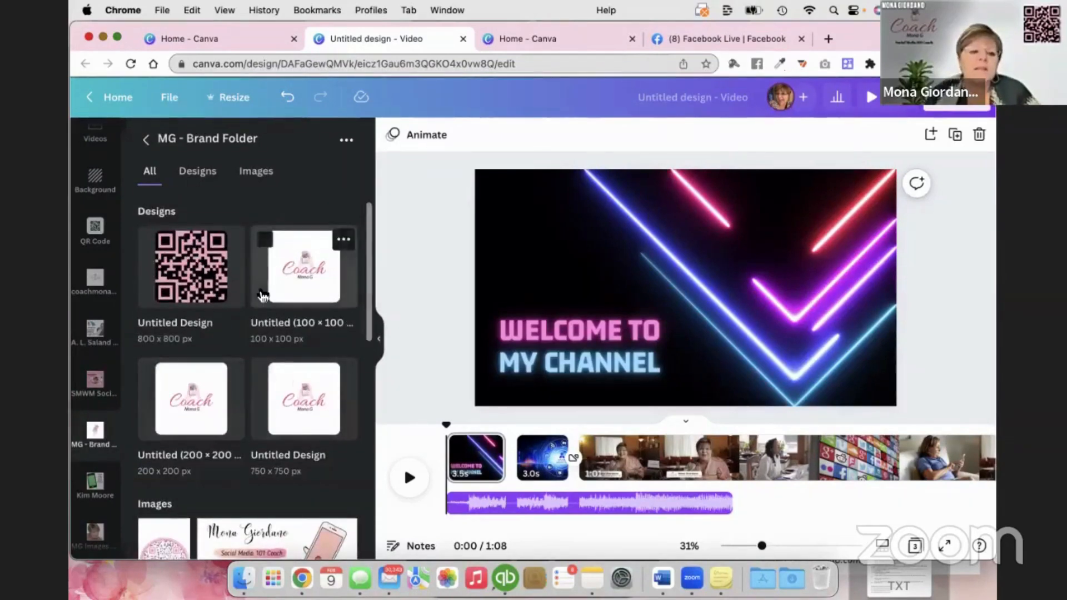
# - Try the 800 × 800 px QR code design from the brand folder on the first page, and undo it
pyautogui.click(187, 285)
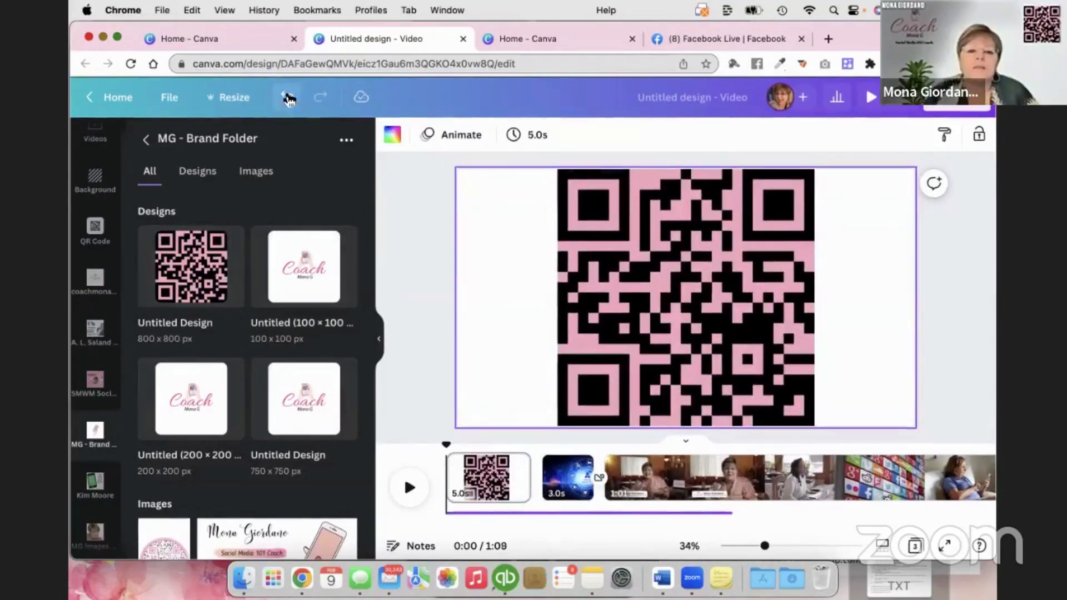
pyautogui.click(288, 98)
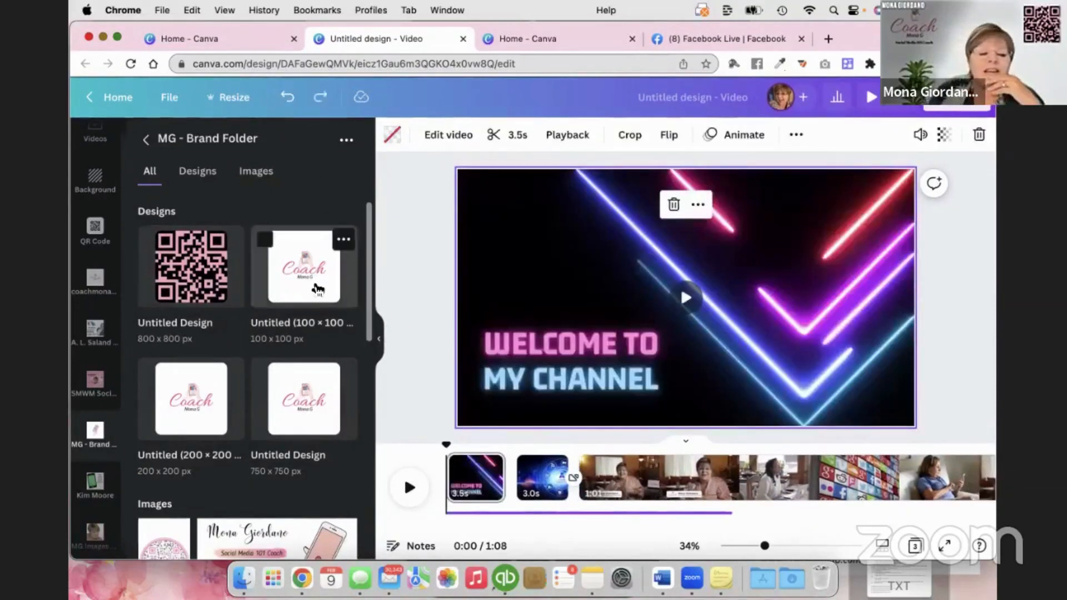
# - Apply the 100 × 100 px Coach logo design to the first page, shorten it to 1.5 seconds and play the design
pyautogui.click(315, 286)
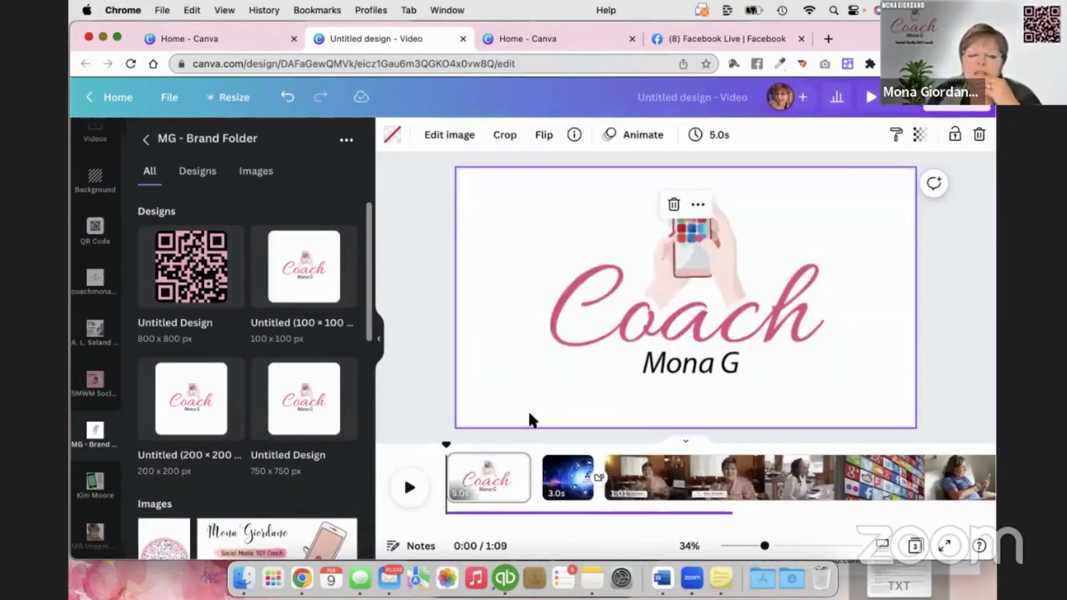
pyautogui.moveTo(527, 474); pyautogui.dragTo(470, 476)
pyautogui.click(437, 461)
pyautogui.click(412, 488)
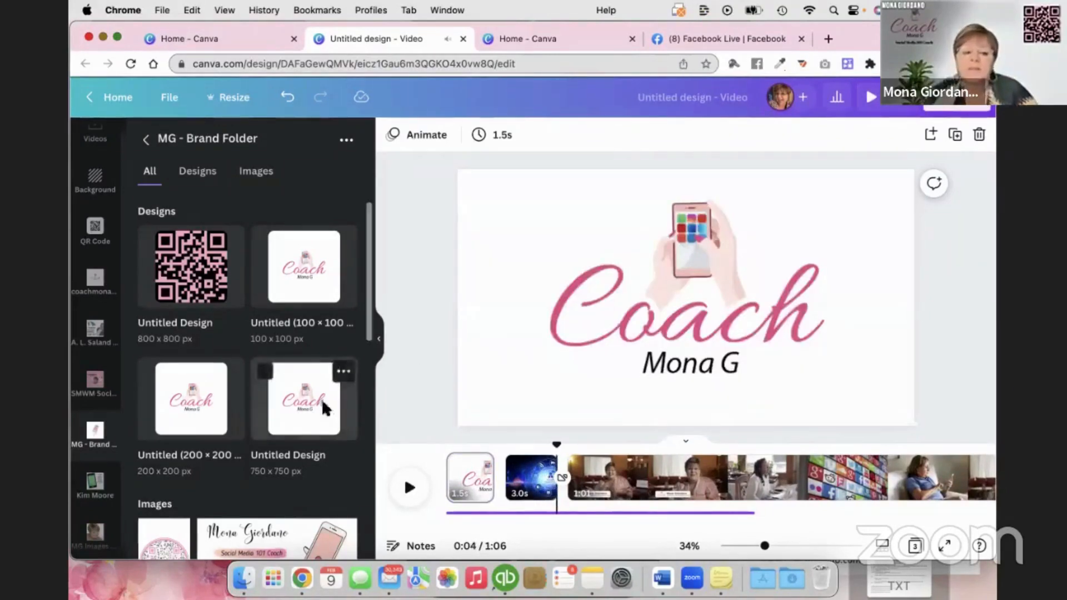
# - Undo the logo page's shortening and the logo design to restore the neon welcome page
pyautogui.click(473, 477)
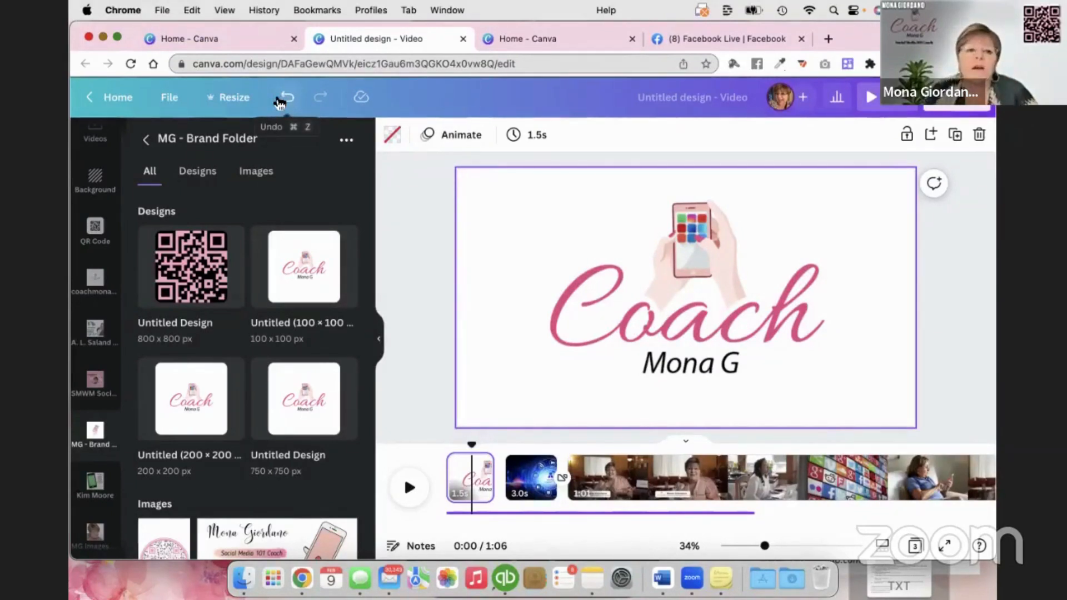
pyautogui.click(286, 98)
pyautogui.click(284, 99)
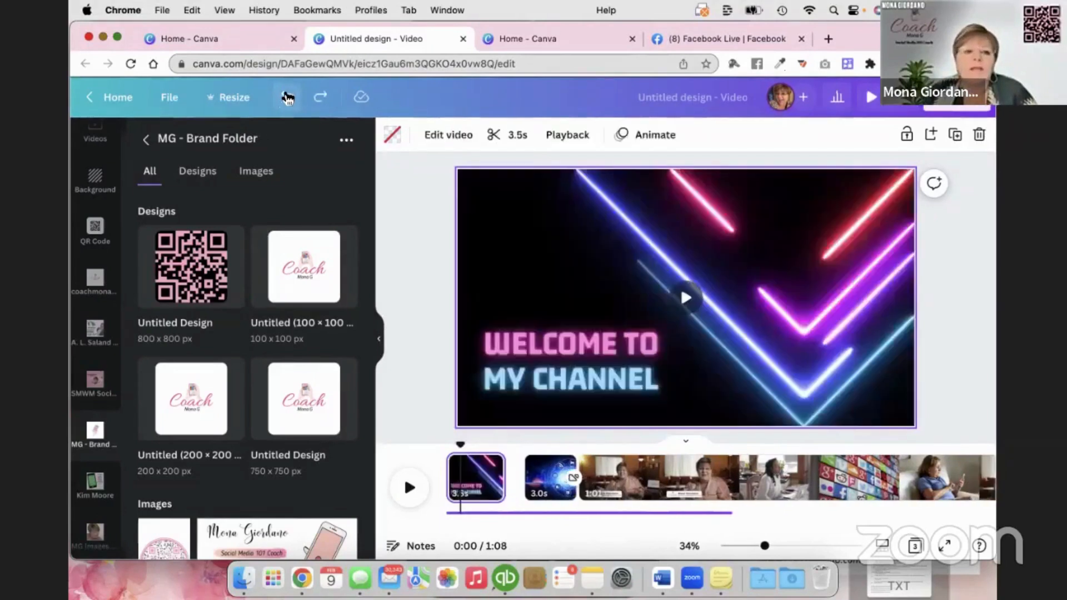
# - Browse the brand folder and open the coachmonag website images folder to look for other branding images
pyautogui.moveTo(742, 303)
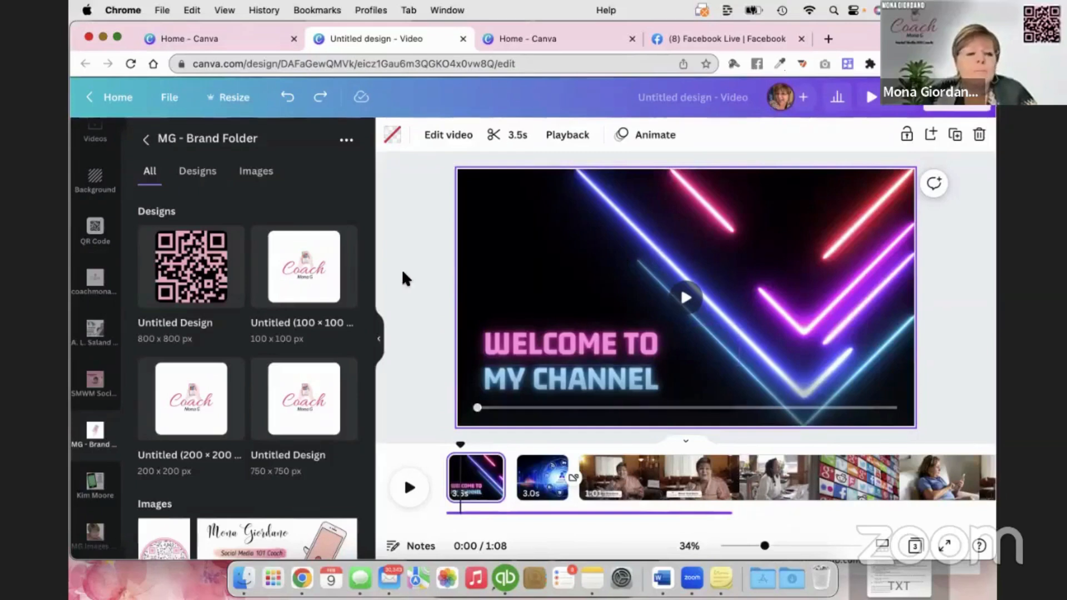
pyautogui.scroll(-3, 178, 278)
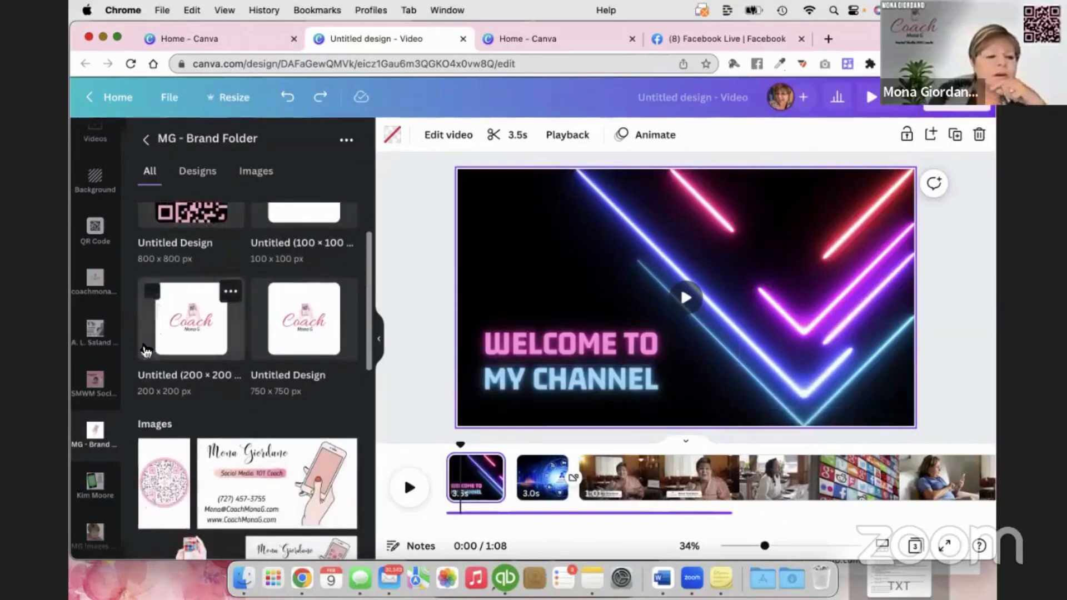
pyautogui.scroll(3, 98, 430)
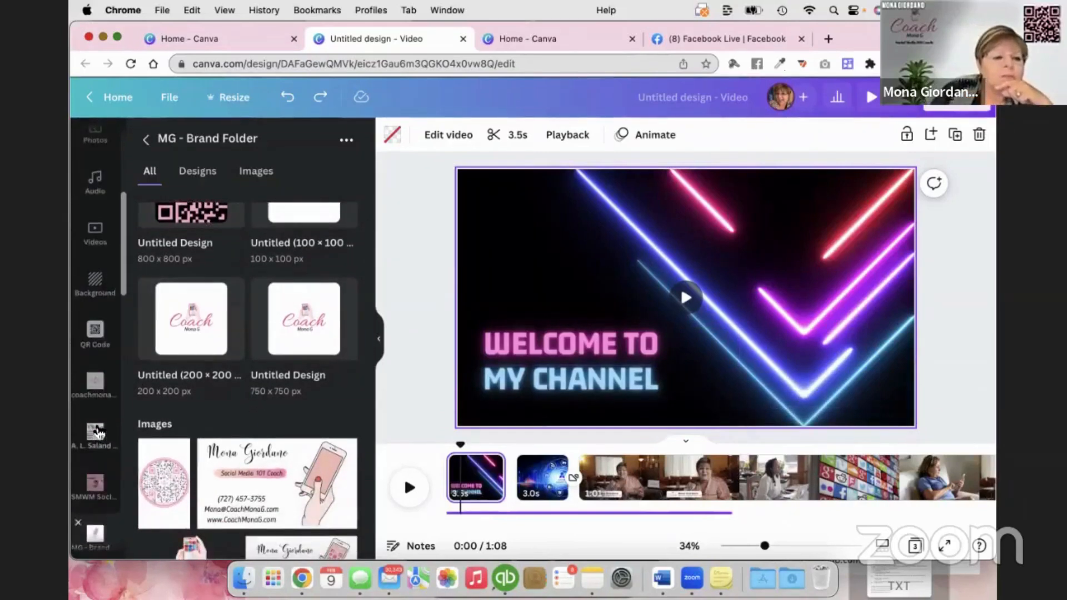
pyautogui.scroll(-2, 99, 433)
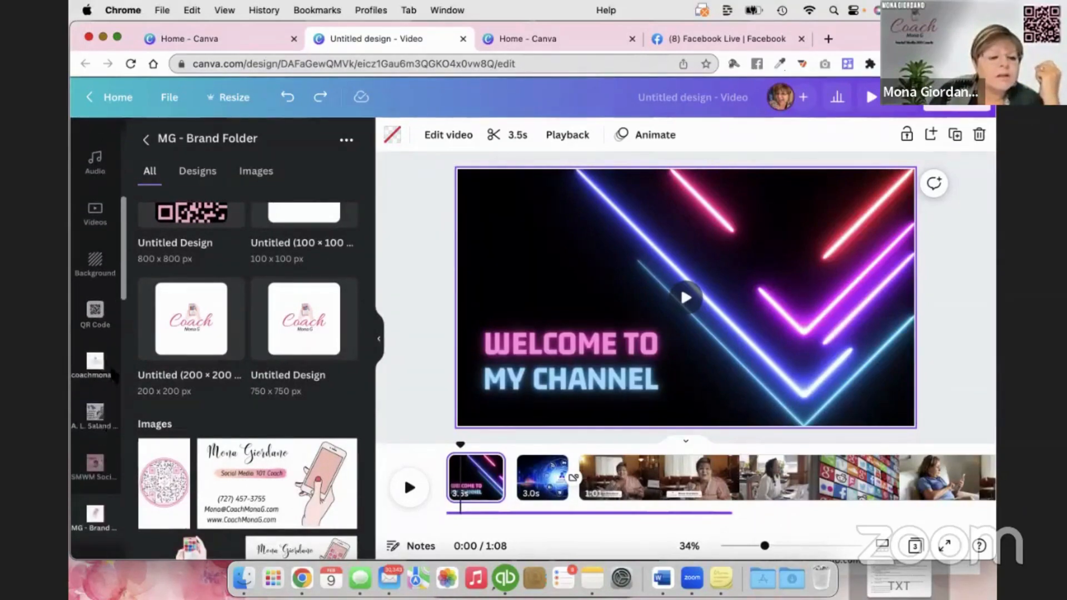
pyautogui.scroll(-3, 99, 432)
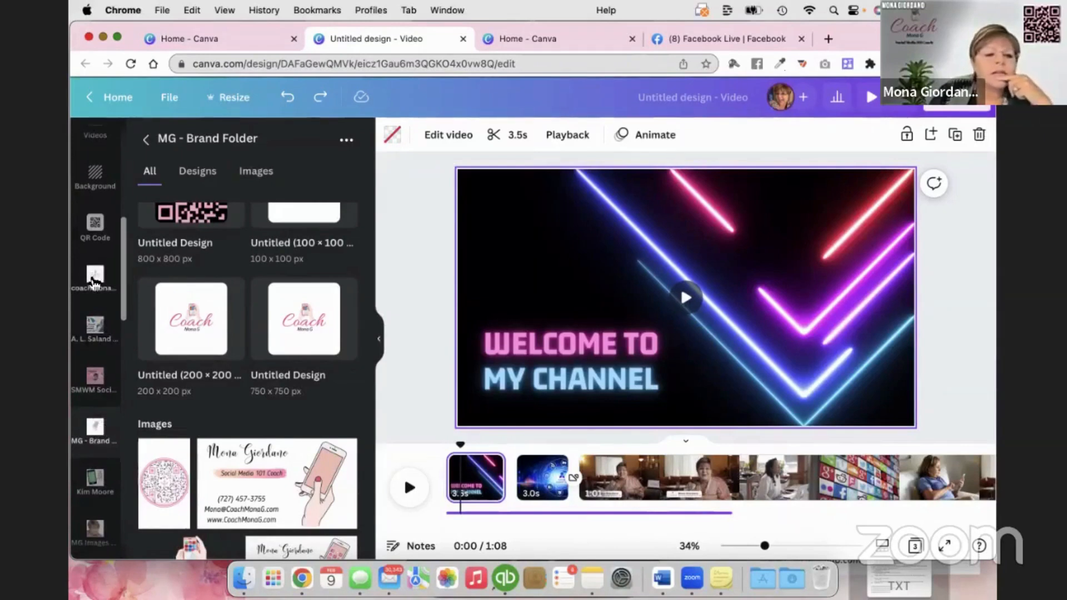
pyautogui.click(111, 281)
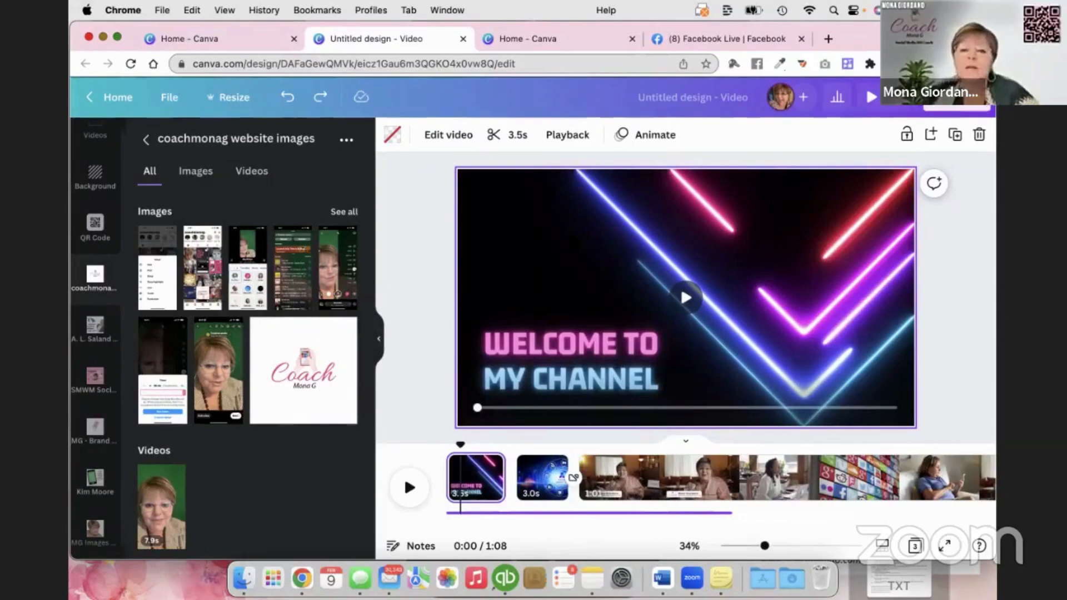
pyautogui.press('t')
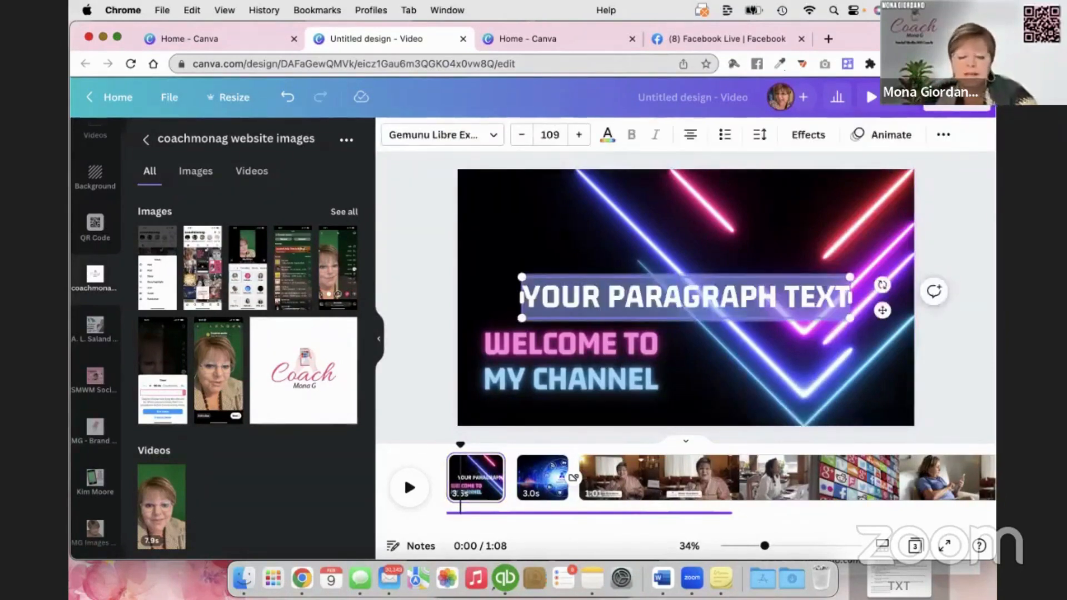
pyautogui.write('@')
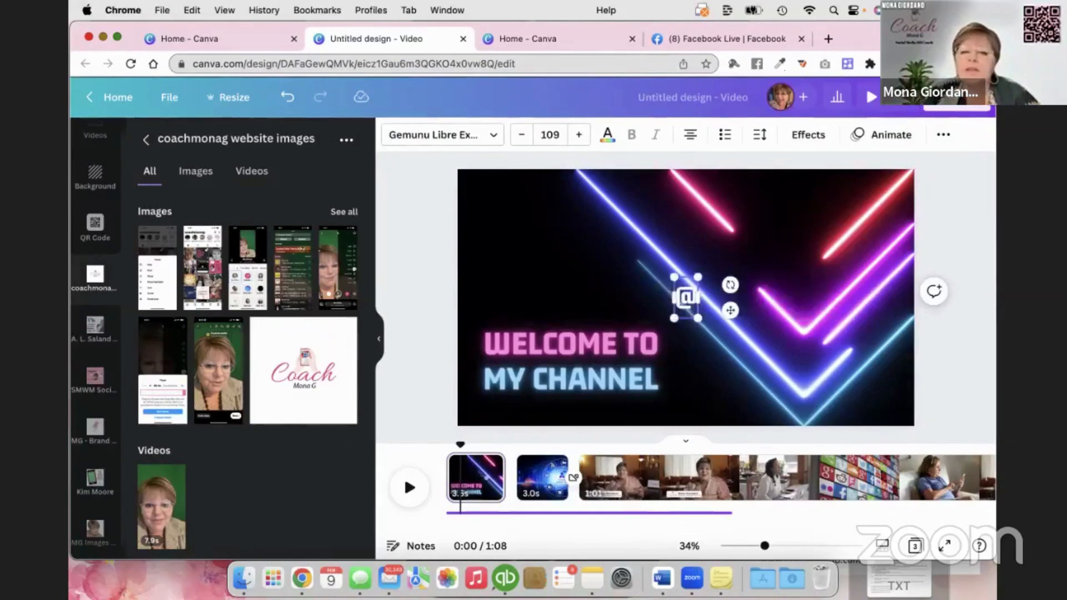
pyautogui.write('COACHMONAG')
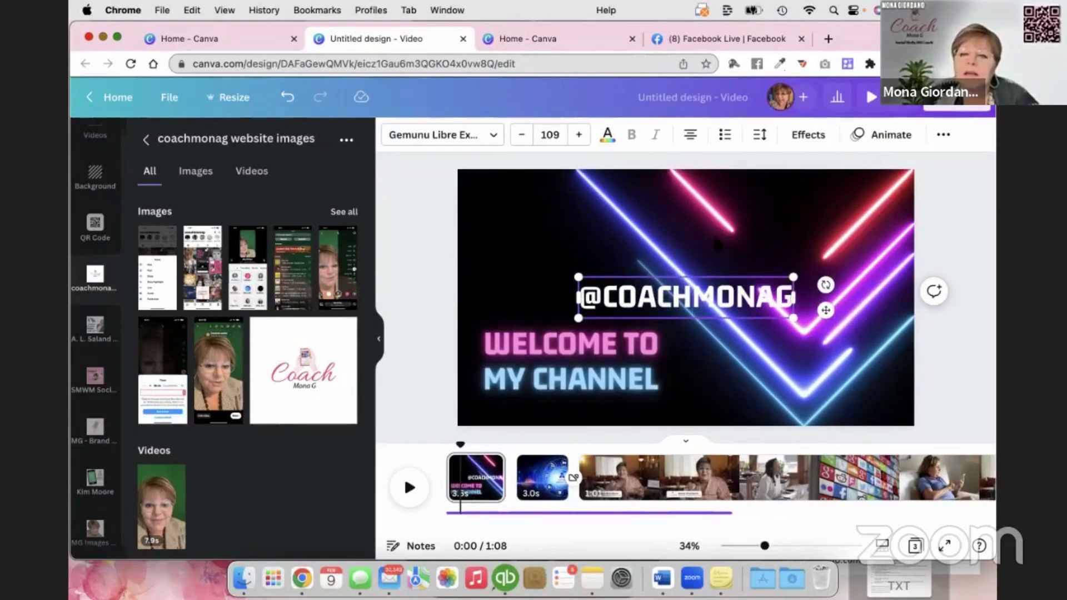
pyautogui.click(684, 278)
pyautogui.click(725, 297)
pyautogui.moveTo(725, 296); pyautogui.dragTo(619, 273)
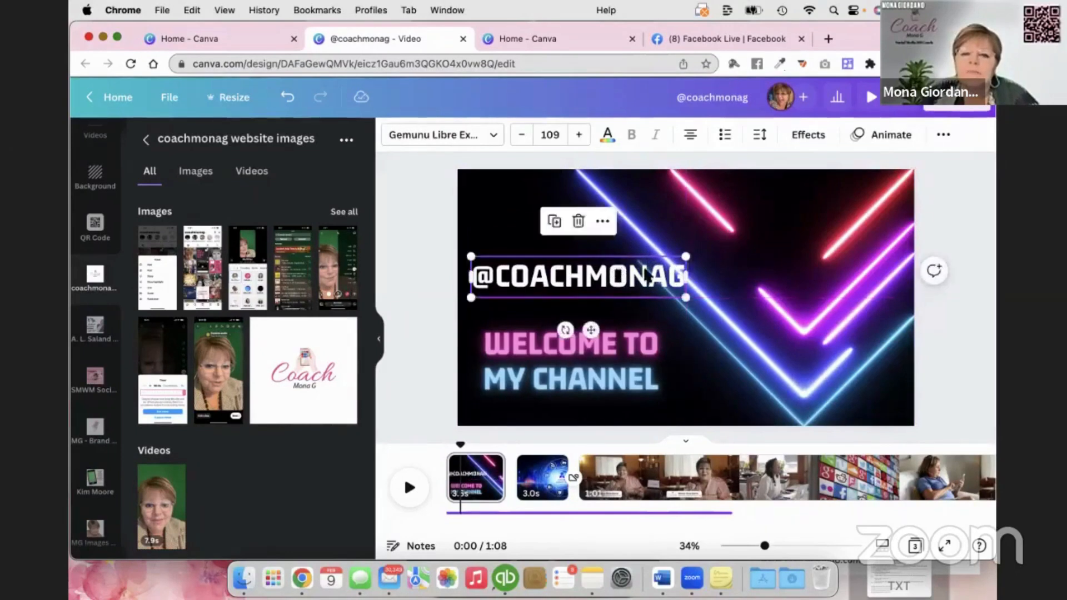
pyautogui.moveTo(685, 297); pyautogui.dragTo(705, 310)
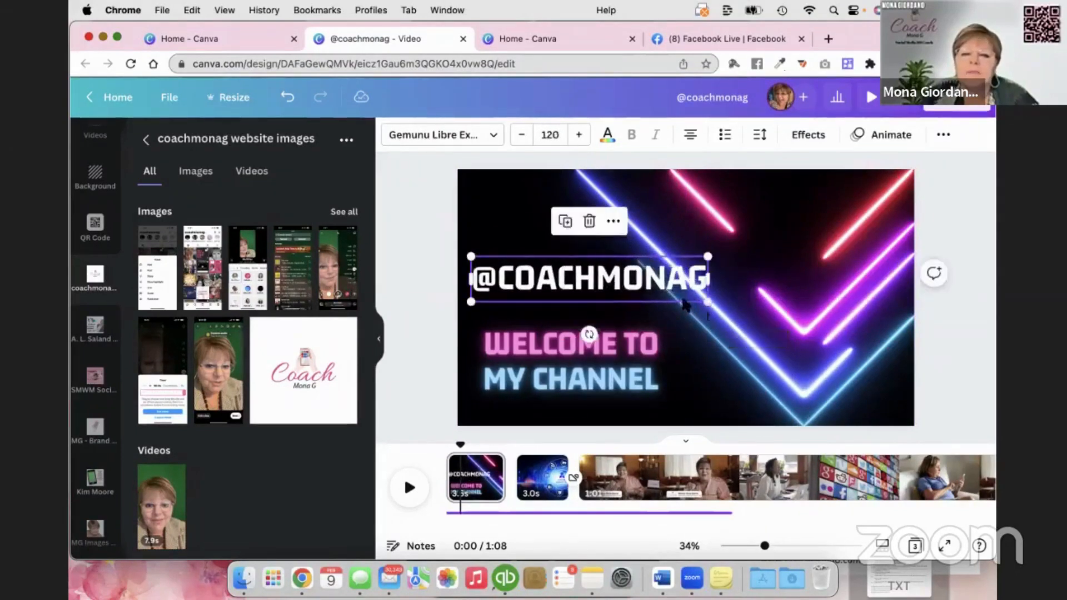
pyautogui.moveTo(625, 278); pyautogui.dragTo(633, 295)
pyautogui.click(801, 373)
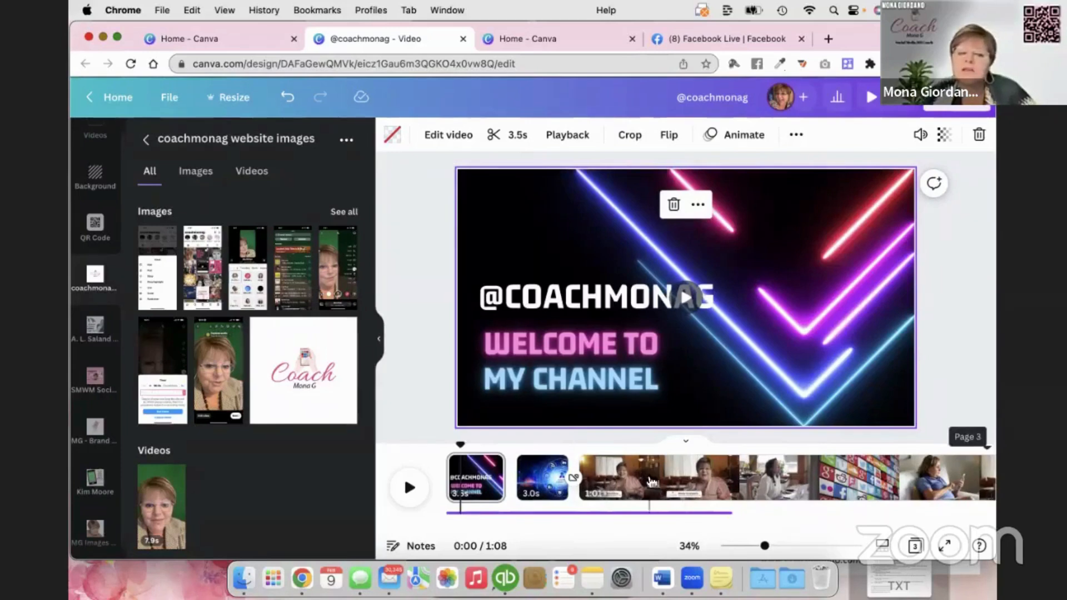
# - Look through the timeline to its end and play the design from the welcome page
pyautogui.hscroll(5, 678, 481)
pyautogui.hscroll(5, 680, 481)
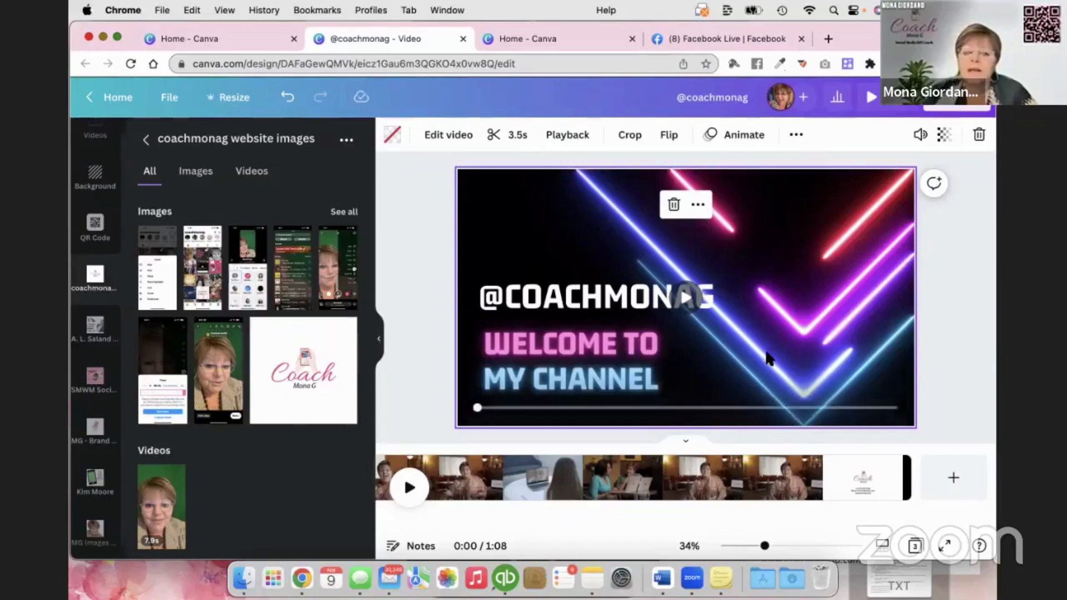
pyautogui.press('space')
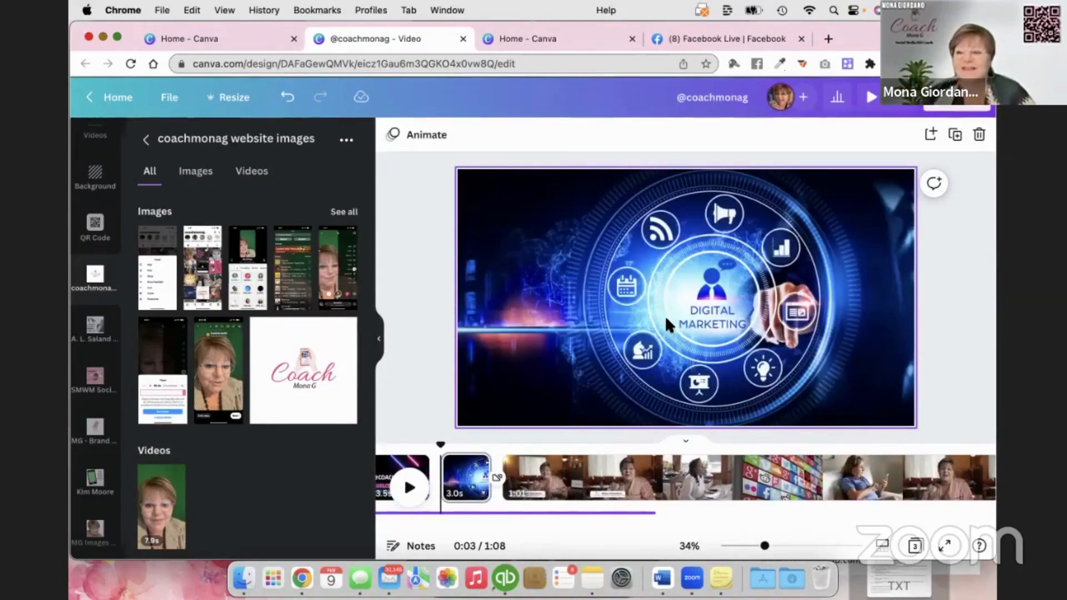
# - Download all three pages as a 1080p MP4 video and check for the file in the Downloads folder
pyautogui.click(961, 107)
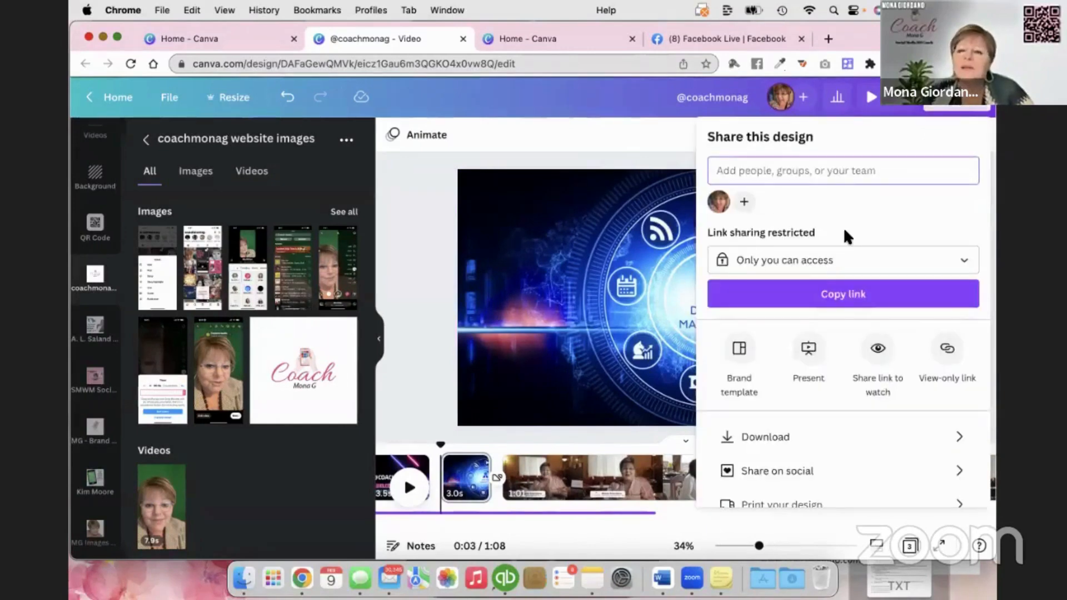
pyautogui.scroll(-2, 844, 233)
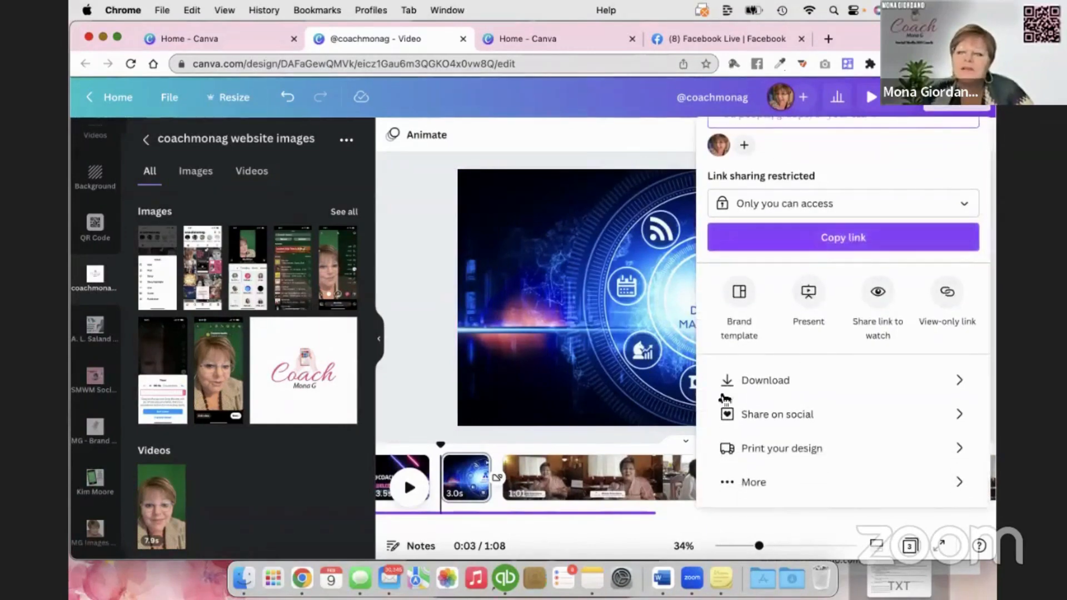
pyautogui.click(754, 379)
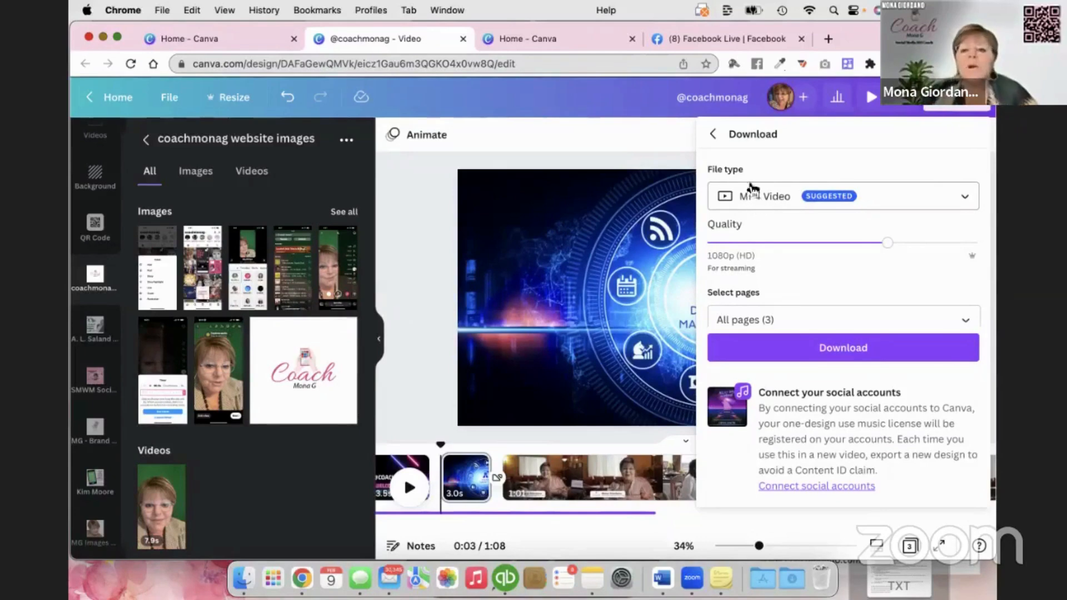
pyautogui.click(786, 198)
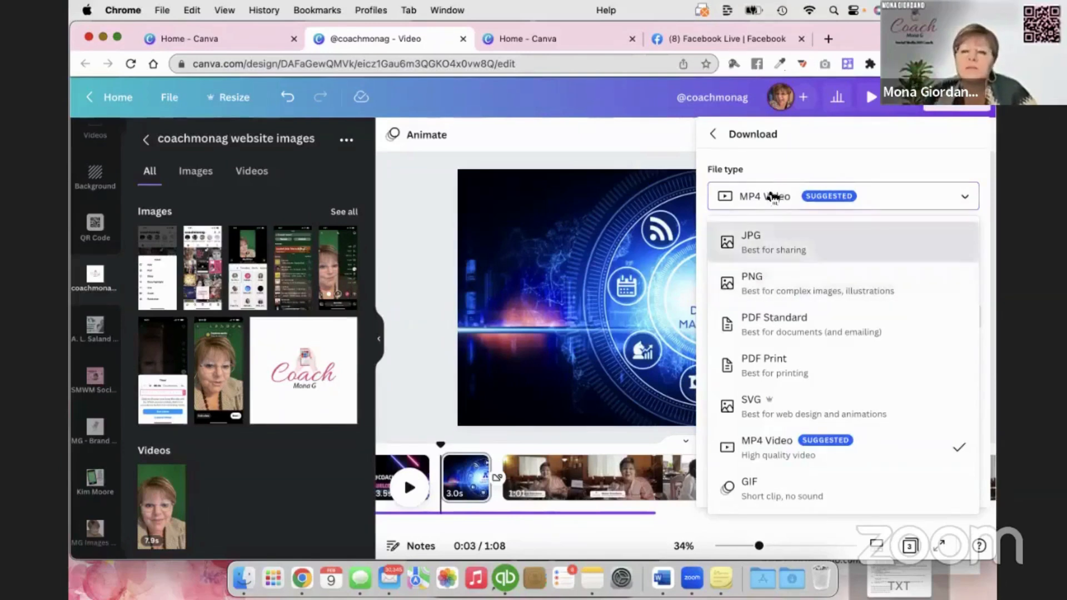
pyautogui.click(753, 201)
pyautogui.click(755, 202)
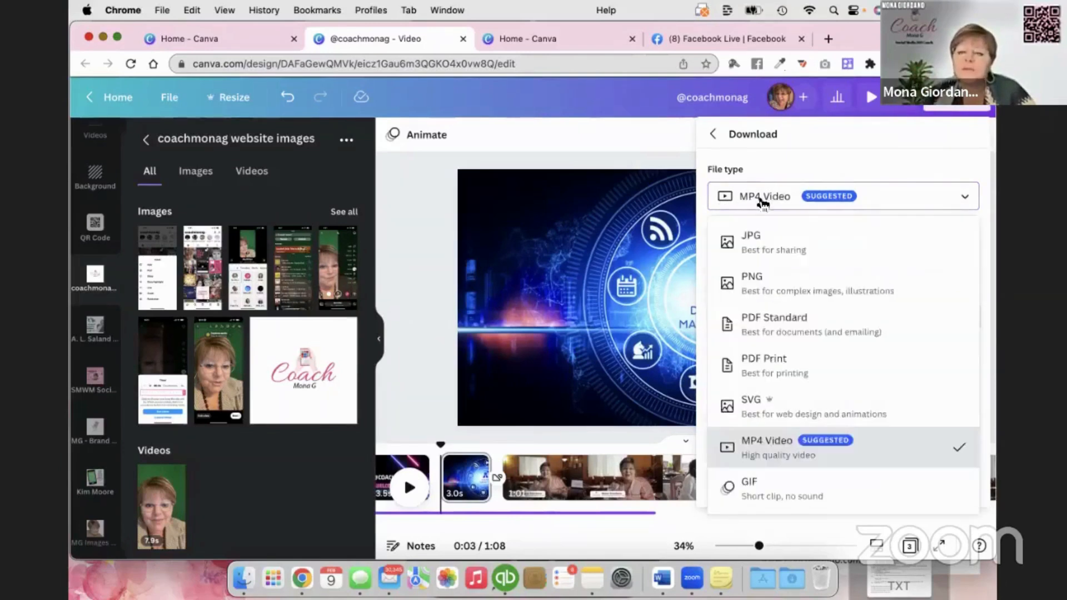
pyautogui.click(784, 200)
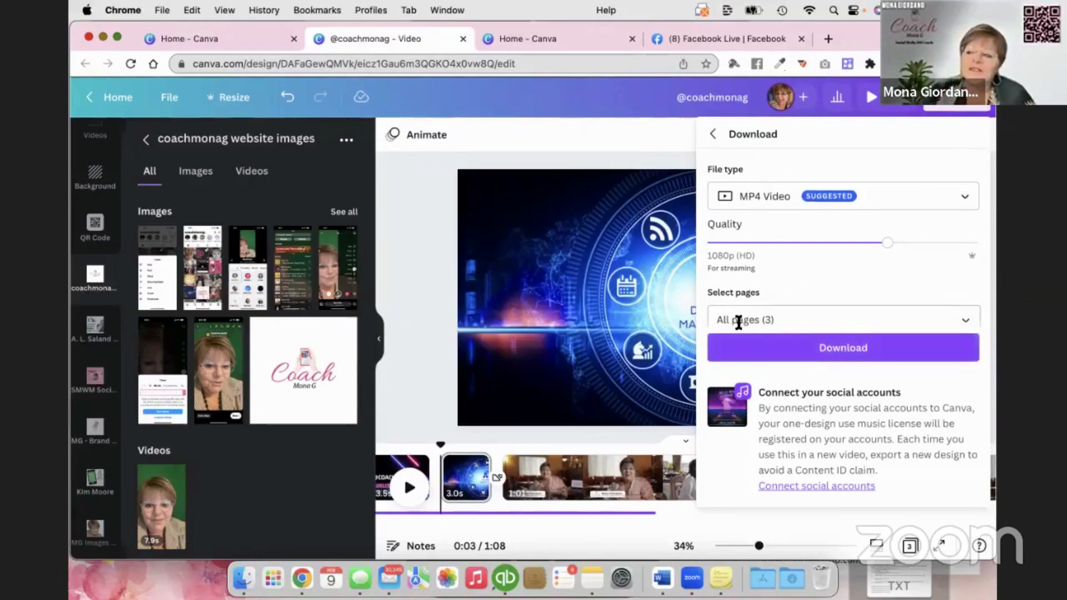
pyautogui.click(840, 349)
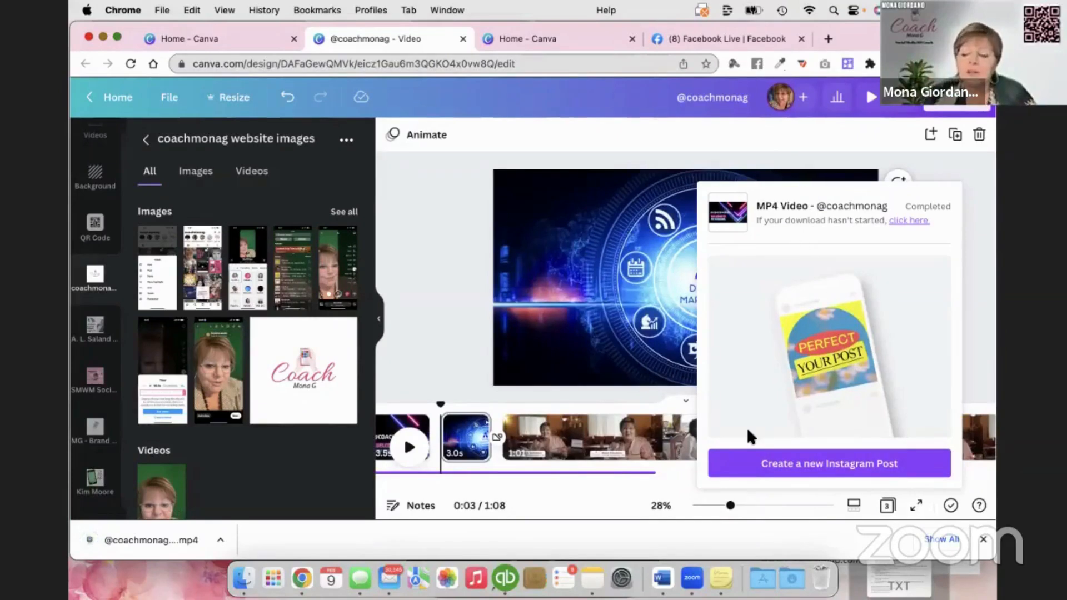
pyautogui.click(794, 580)
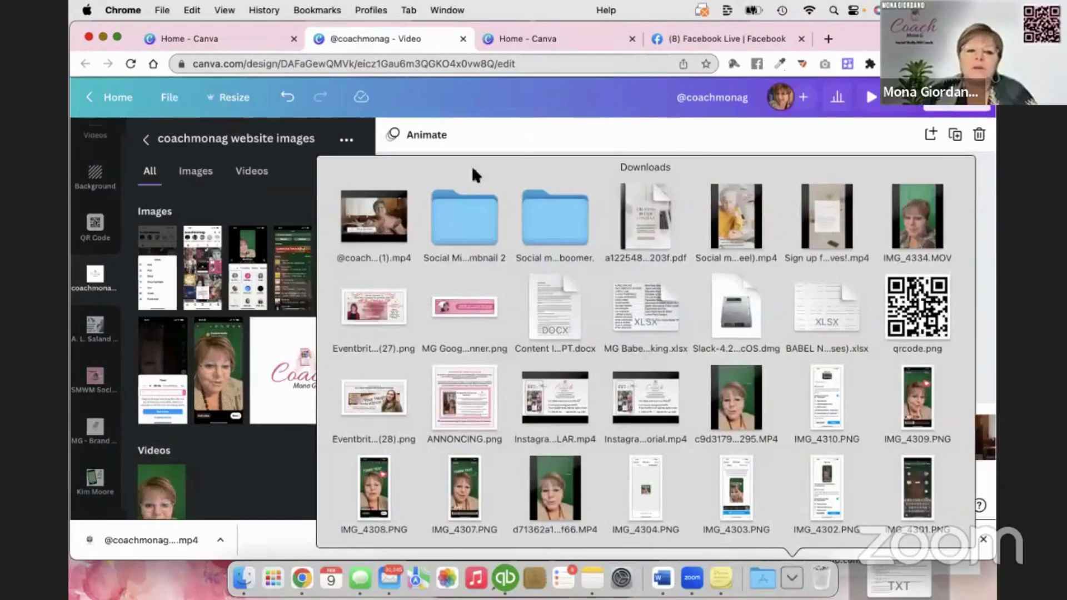
pyautogui.click(547, 107)
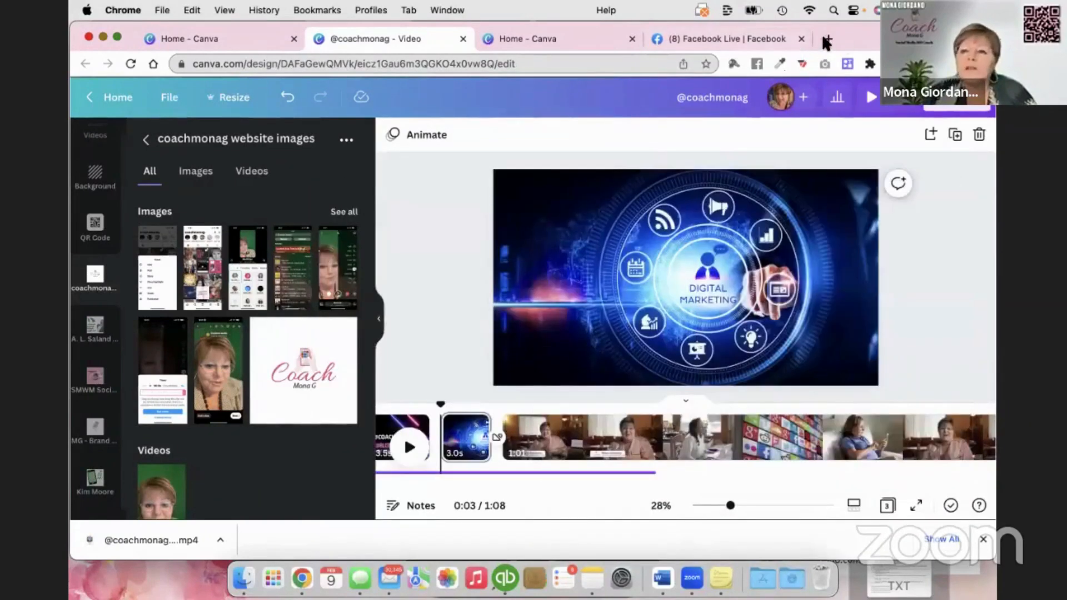
# - Open YouTube (youtube.com) in a new browser tab and go to the account's own channel page
pyautogui.click(828, 38)
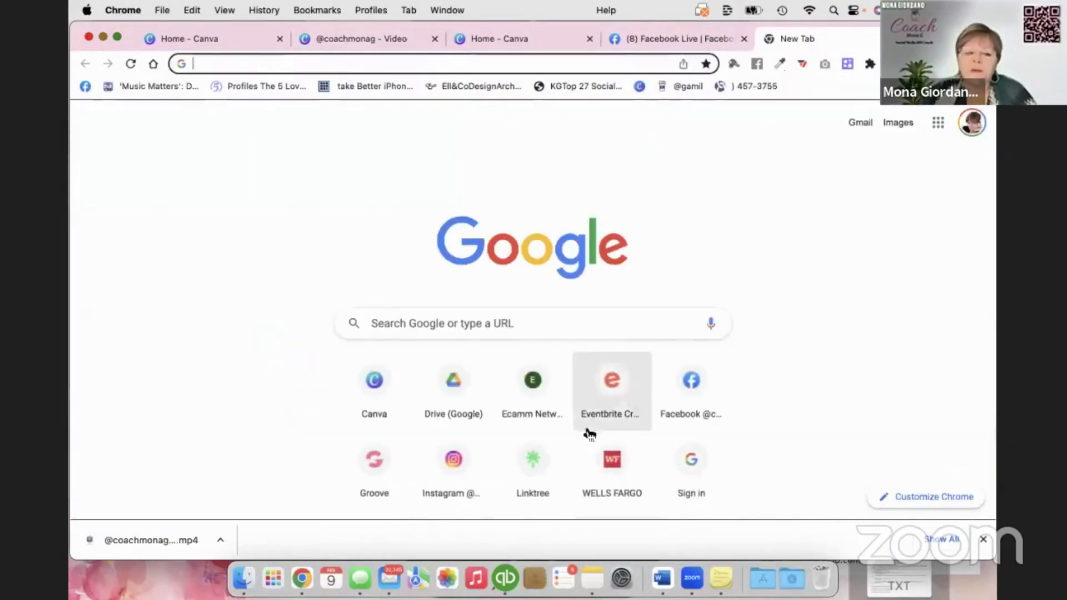
pyautogui.write('youtube.com')
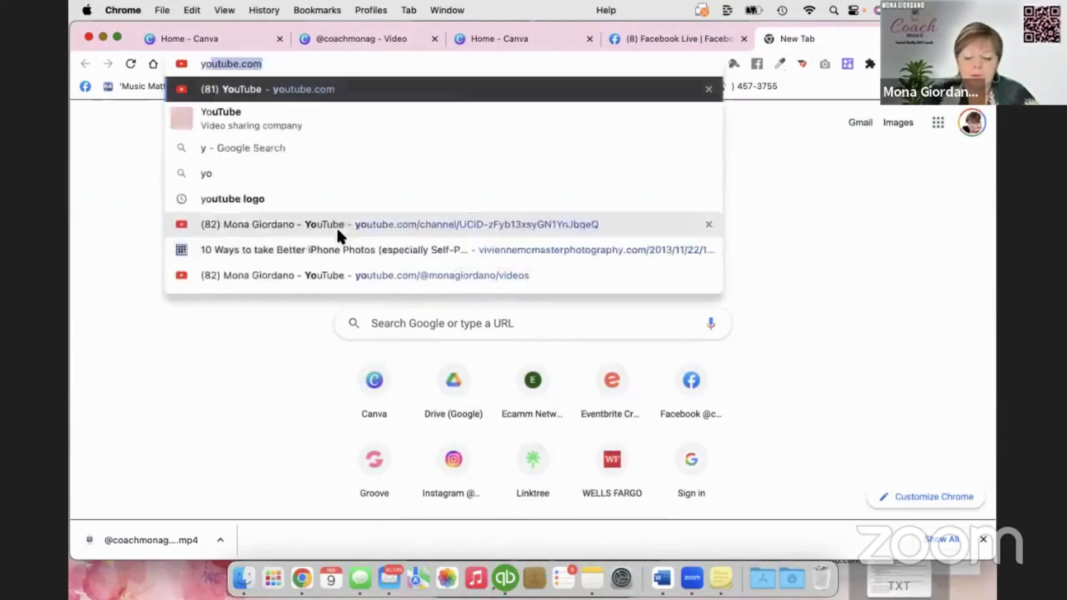
pyautogui.press('Return')
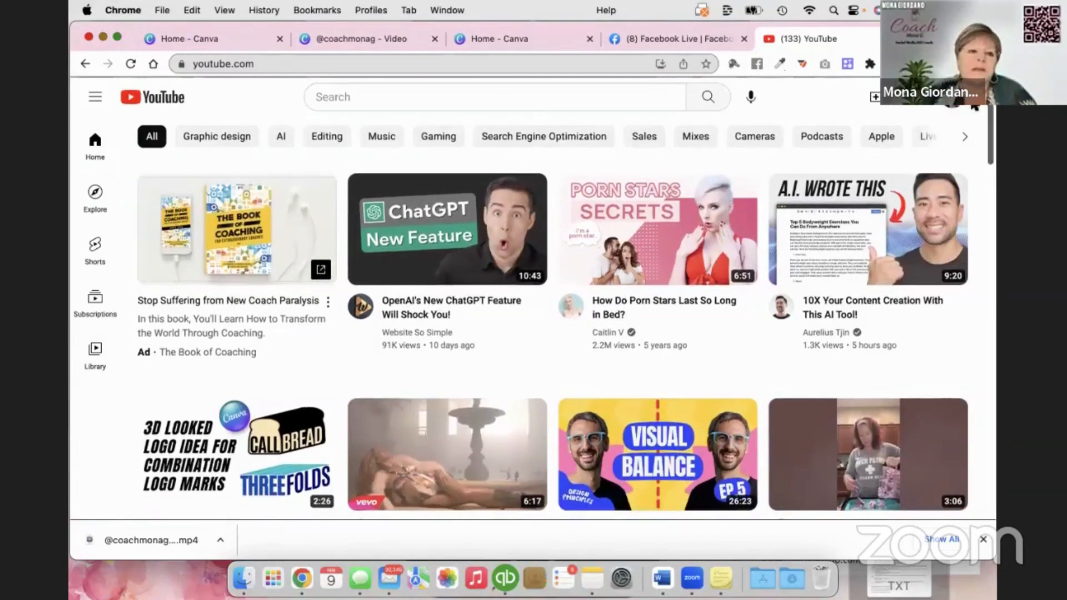
pyautogui.click(953, 98)
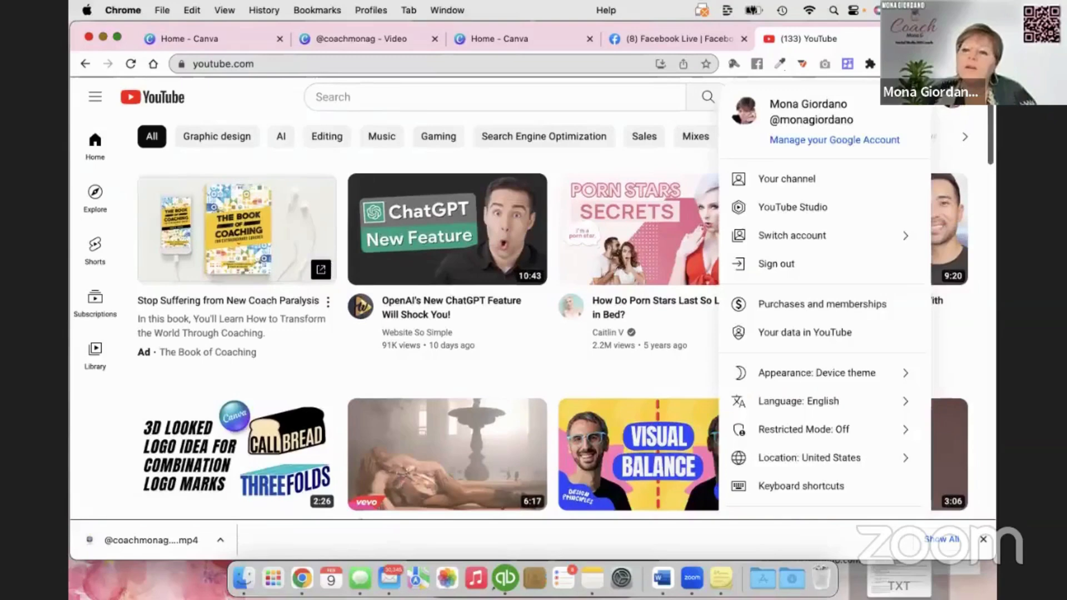
pyautogui.click(782, 178)
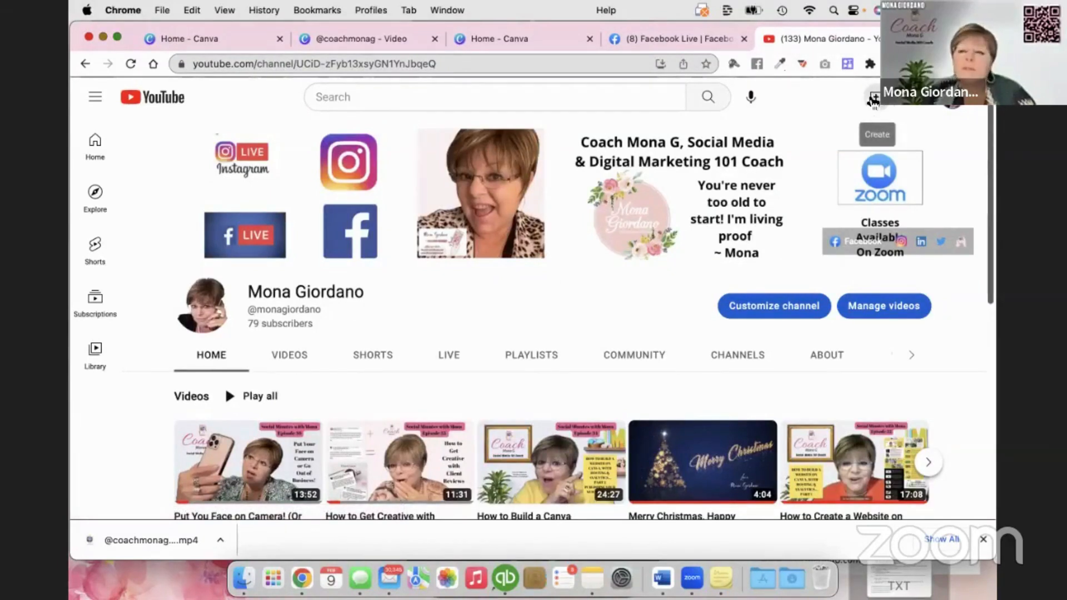
pyautogui.click(872, 101)
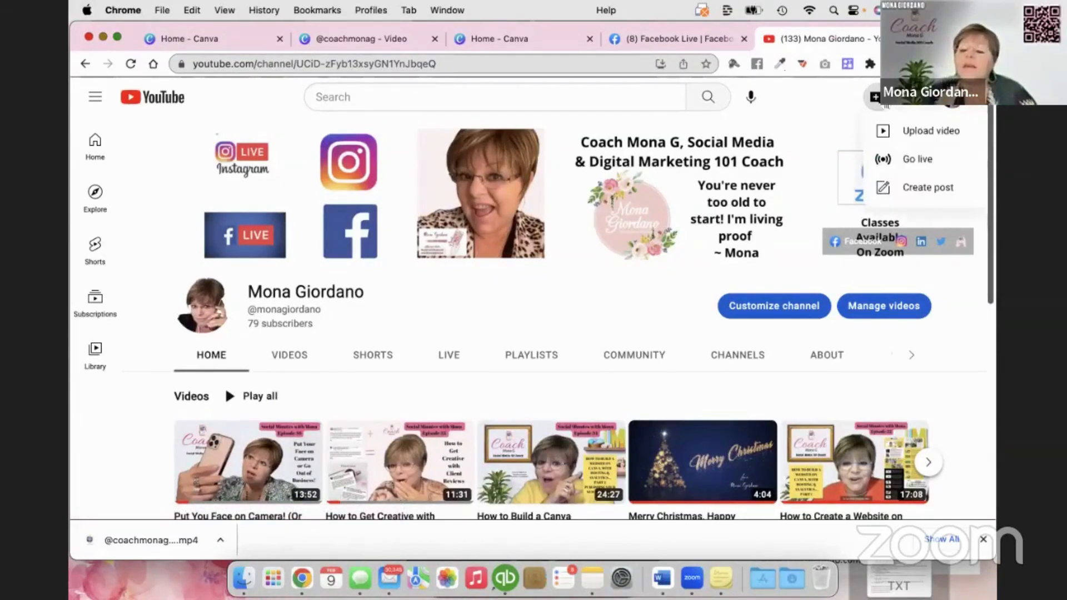
pyautogui.click(915, 132)
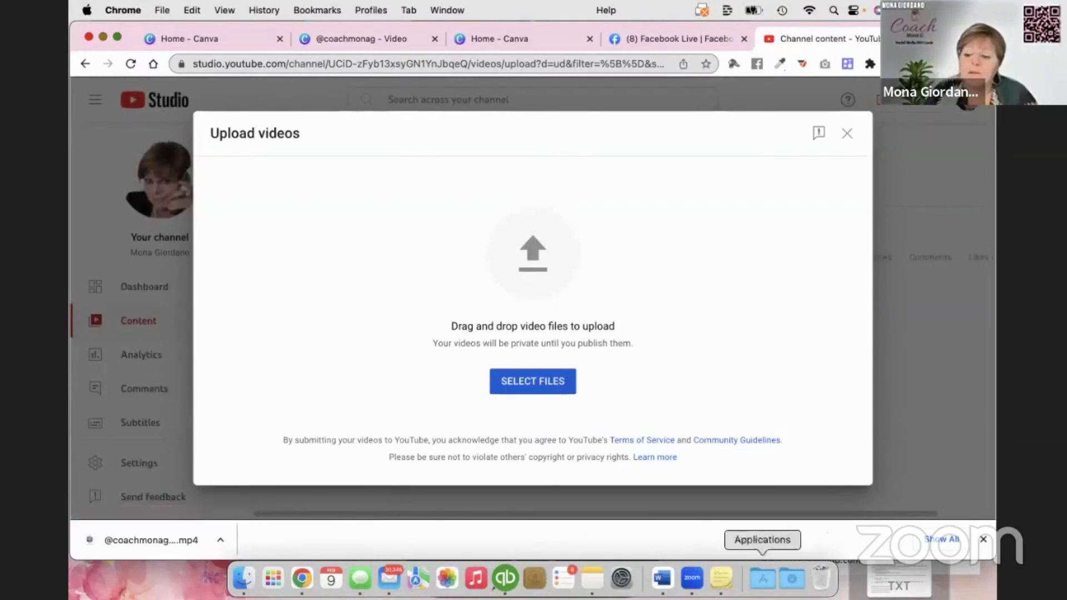
pyautogui.click(792, 579)
pyautogui.moveTo(374, 217); pyautogui.dragTo(559, 275)
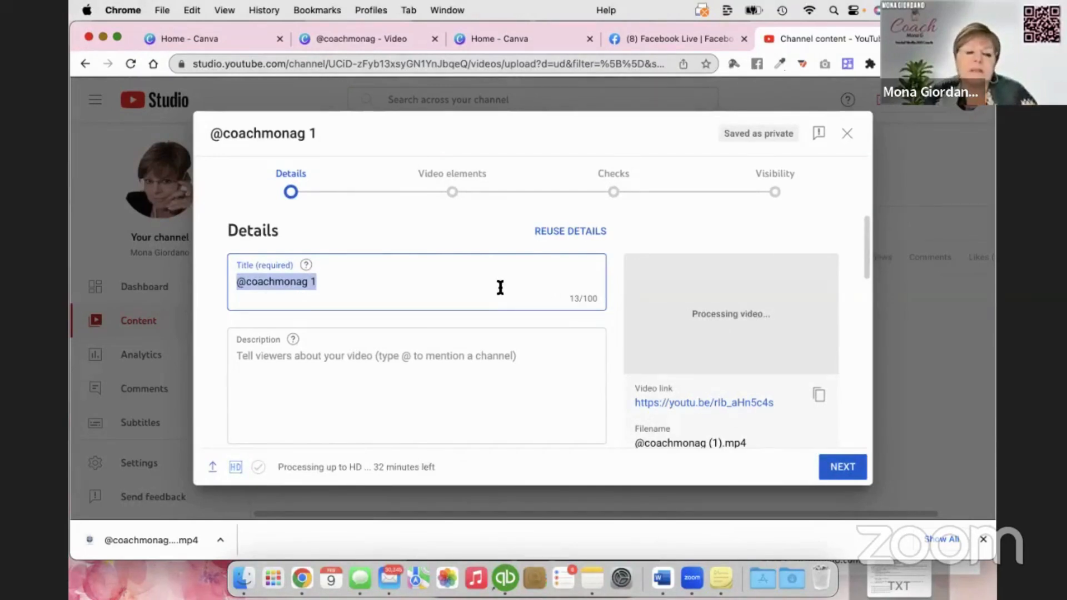
# - Title the uploaded video "Sample Video Made in Canva"
pyautogui.write('Sample Video ')
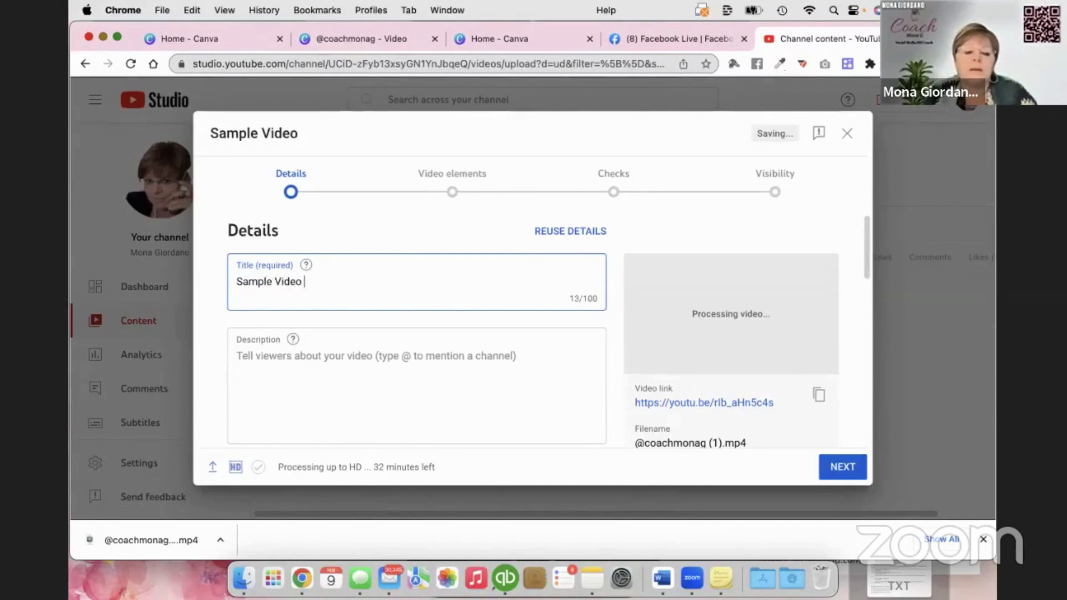
pyautogui.write('Made i')
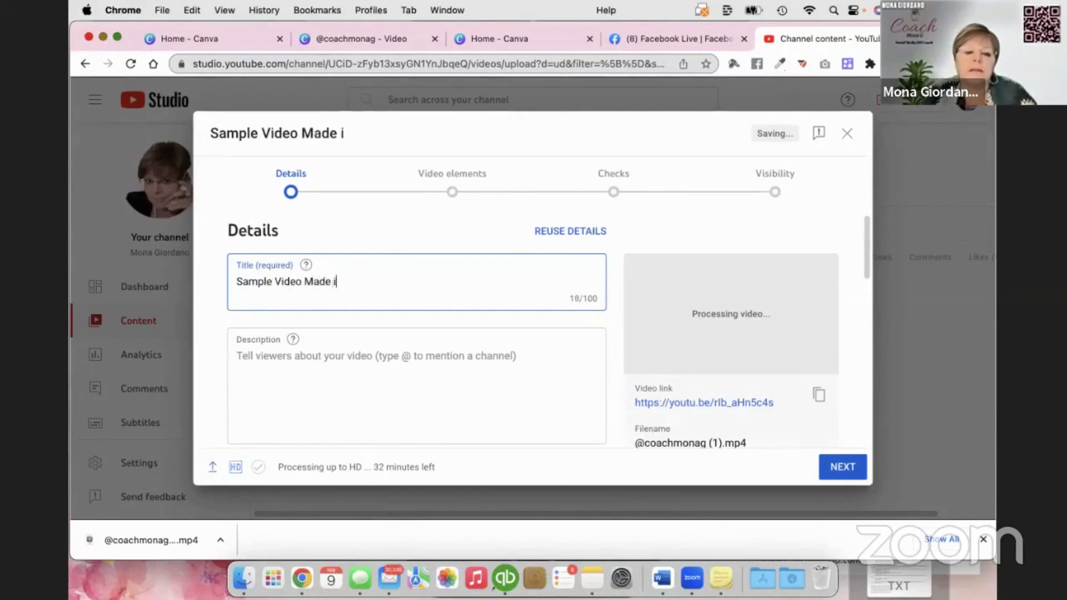
pyautogui.write('n Canva')
pyautogui.click(445, 362)
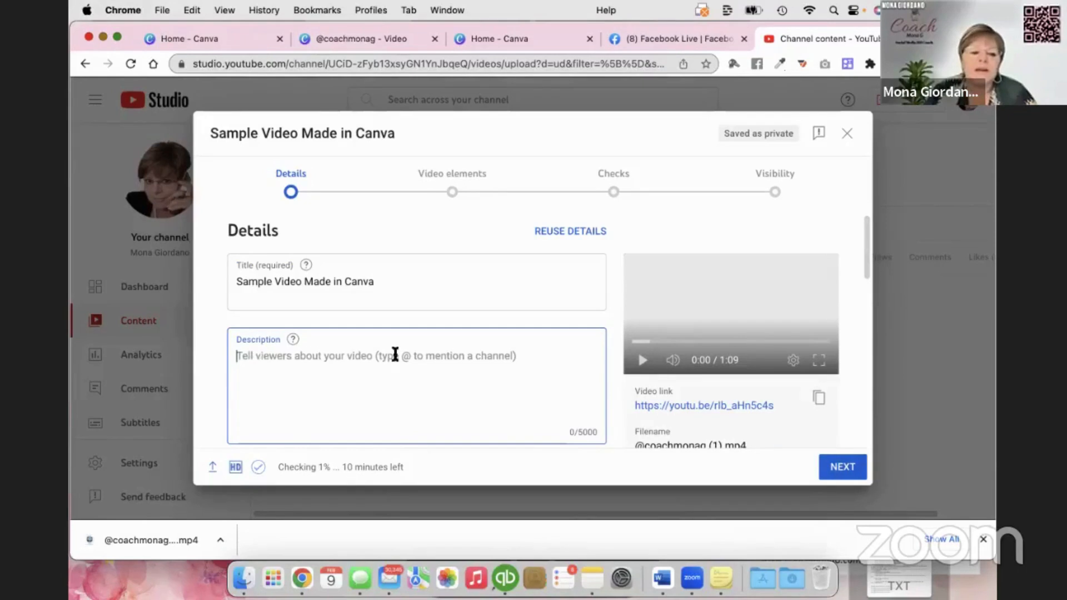
# - Try to upload a custom thumbnail for the video, using two different screenshots from the Desktop folder
pyautogui.scroll(-4, 381, 361)
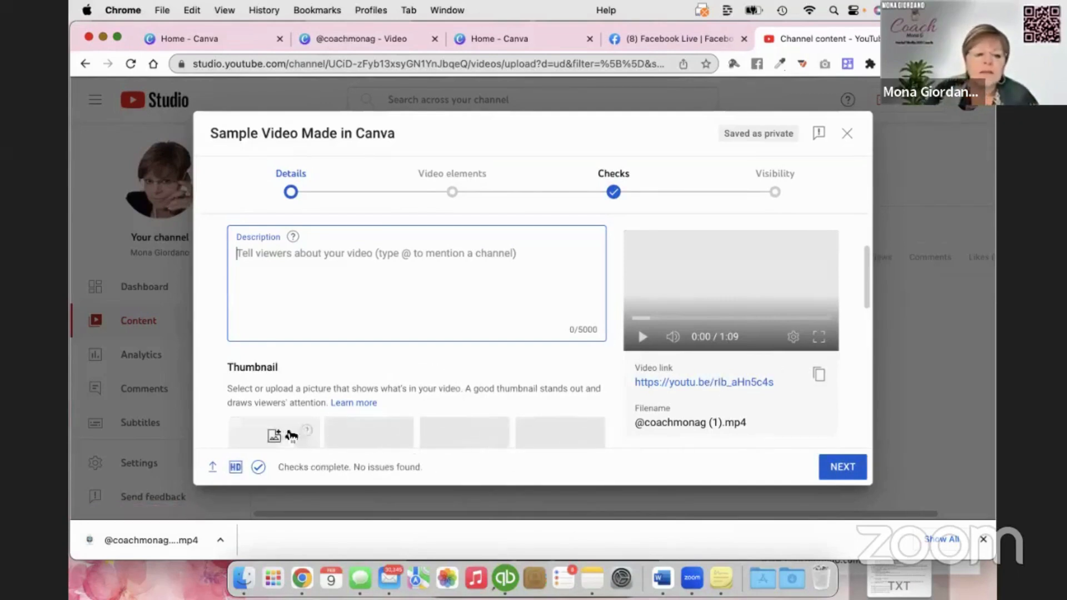
pyautogui.scroll(-3, 379, 357)
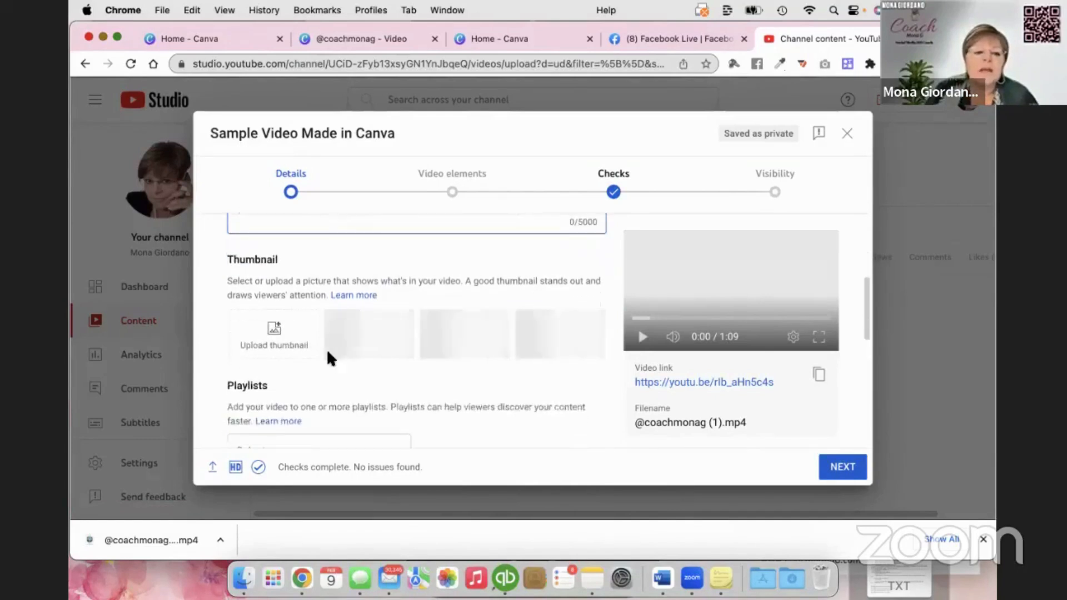
pyautogui.click(275, 331)
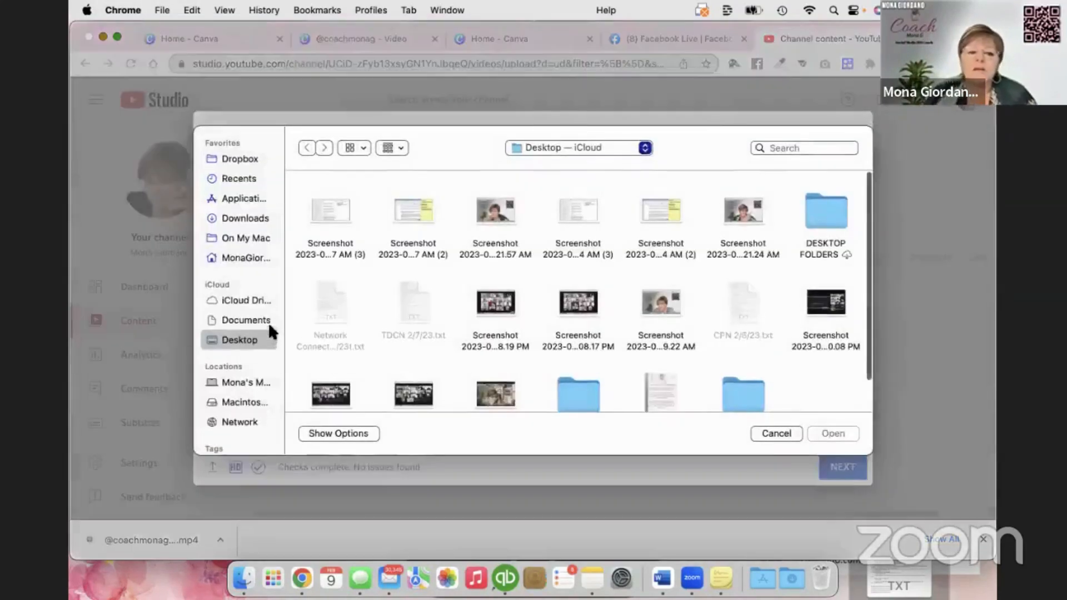
pyautogui.click(495, 215)
pyautogui.click(849, 435)
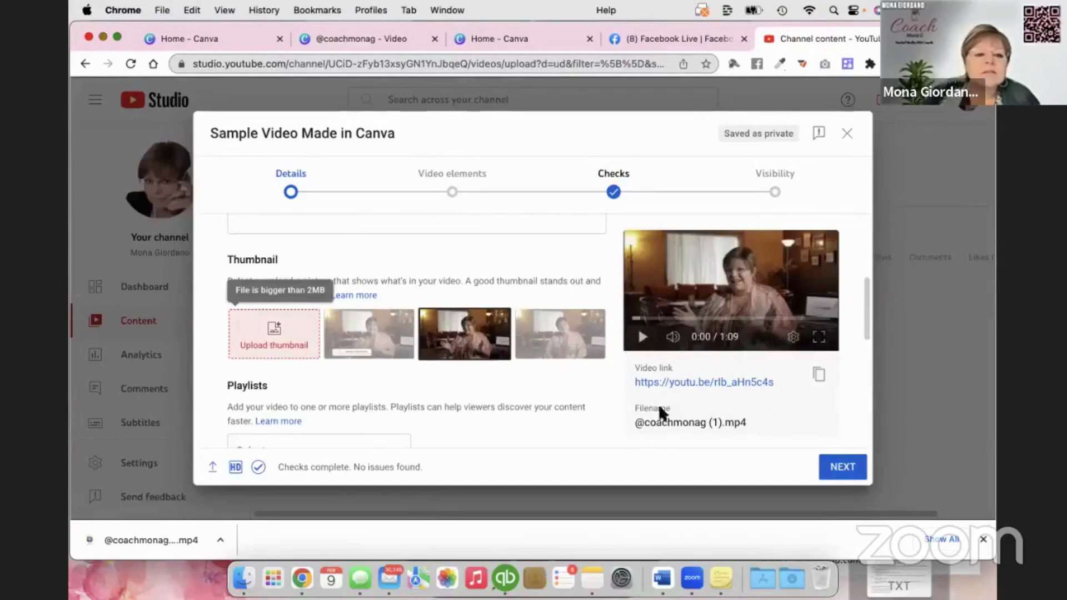
pyautogui.click(275, 332)
pyautogui.scroll(-2, 649, 231)
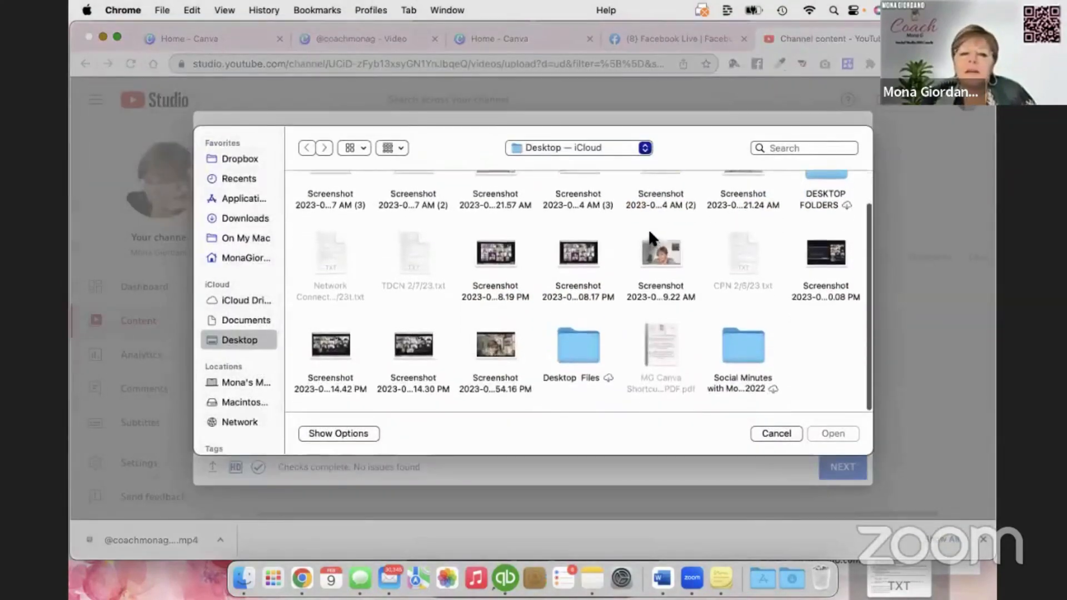
pyautogui.click(493, 346)
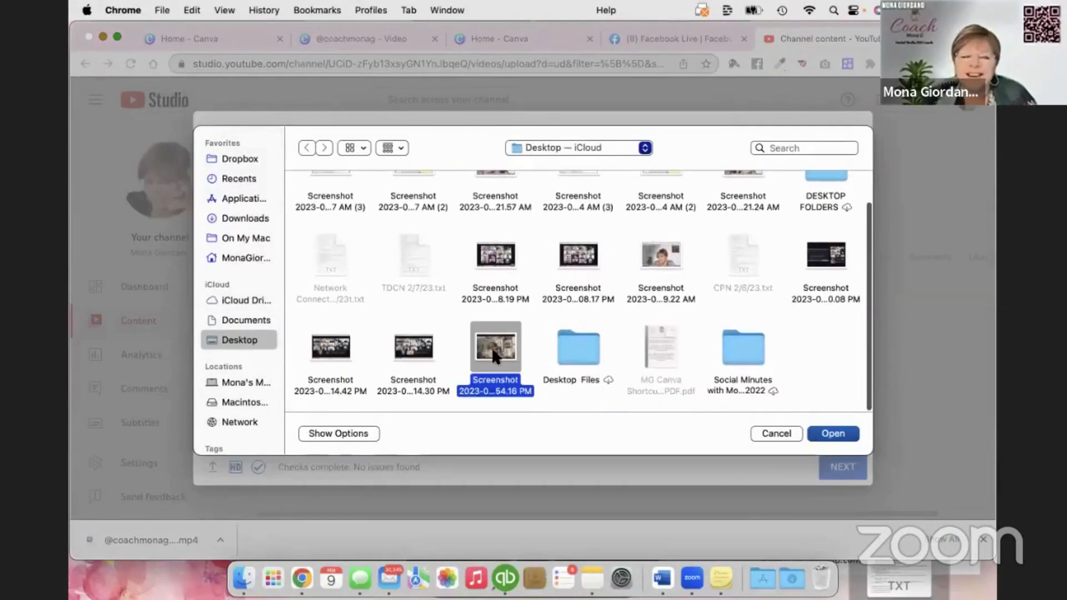
pyautogui.click(834, 434)
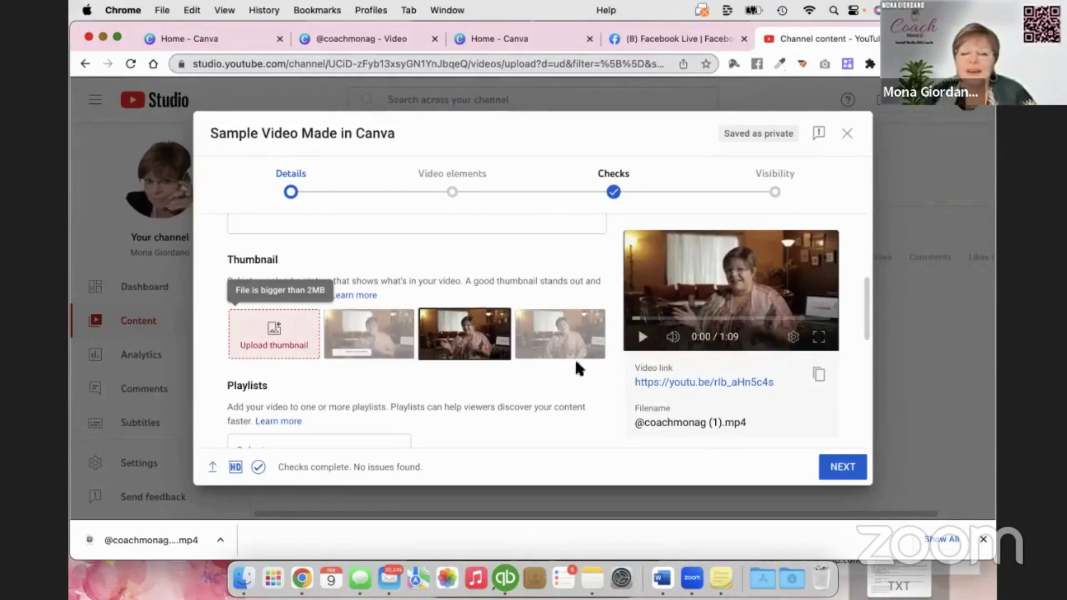
# - Continue the upload past the details and video elements stages to the checks, adding no subtitles, end screen or cards
pyautogui.click(845, 470)
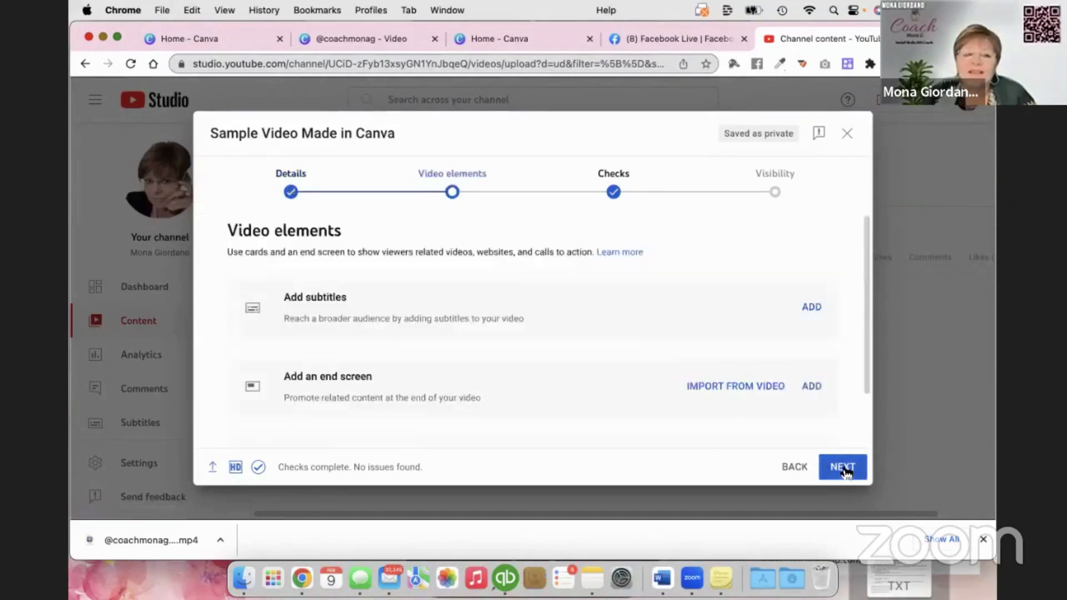
pyautogui.scroll(-2, 349, 296)
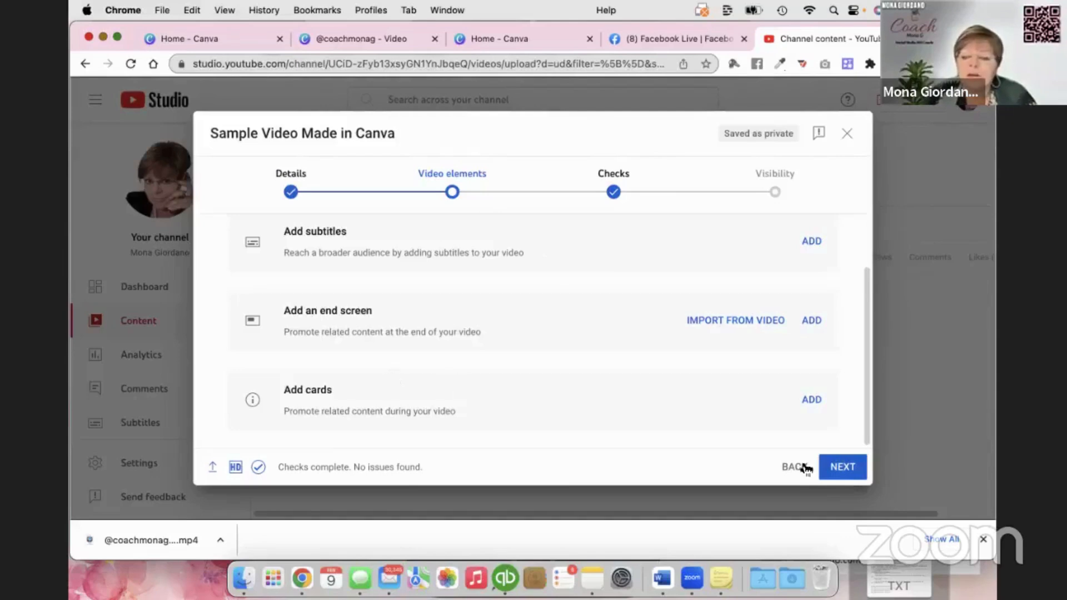
pyautogui.click(845, 469)
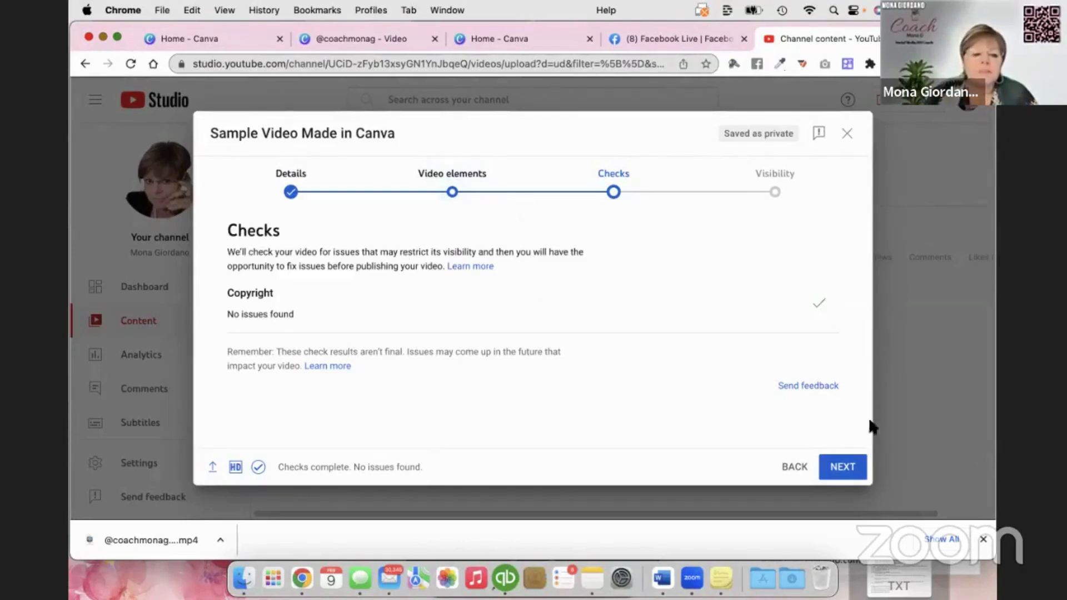
# - Advance the upload to the visibility stage and review its save or publish options, scheduling option and pre-publish guidance
pyautogui.click(845, 472)
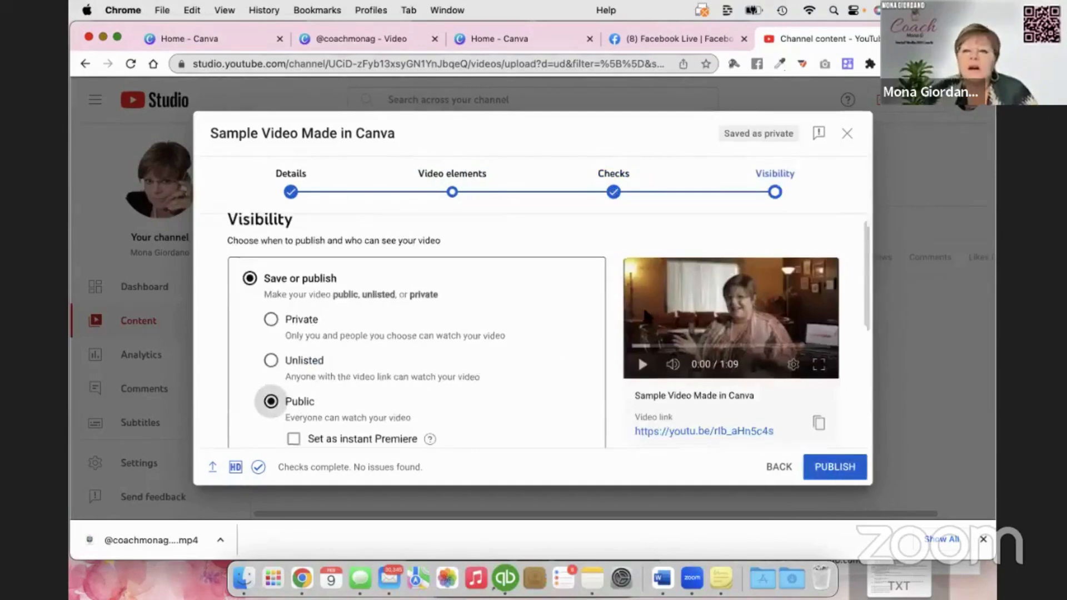
pyautogui.scroll(-2, 543, 328)
pyautogui.scroll(2, 531, 312)
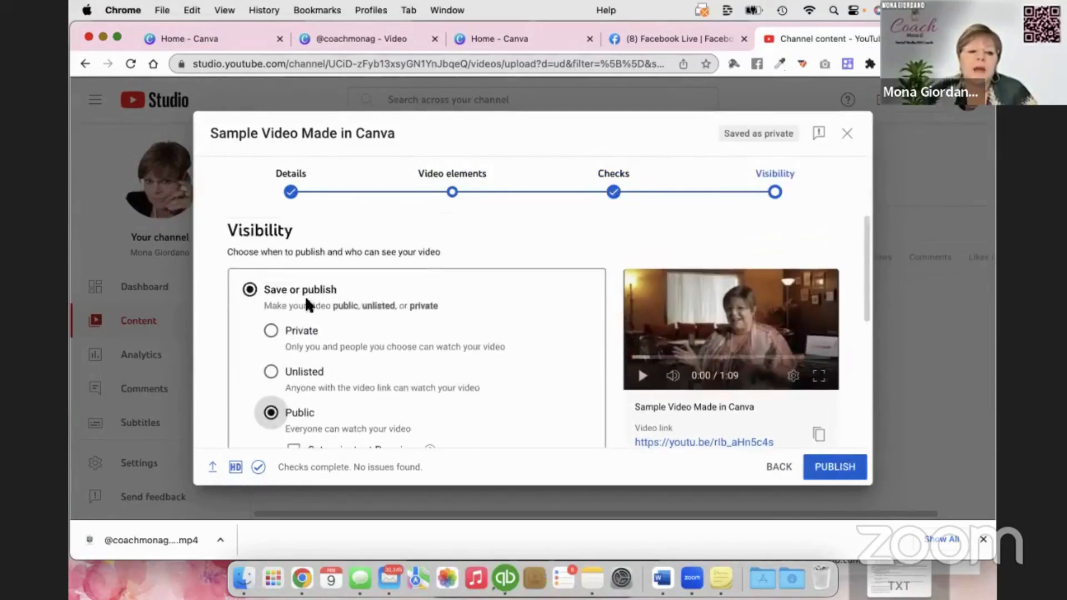
pyautogui.scroll(-1, 312, 306)
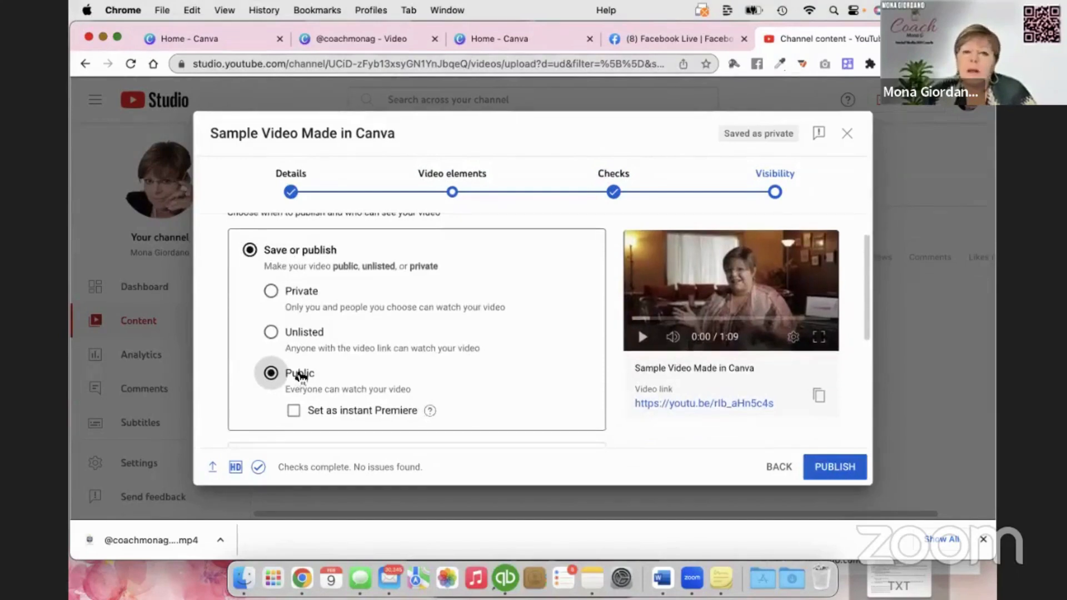
pyautogui.scroll(-2, 301, 377)
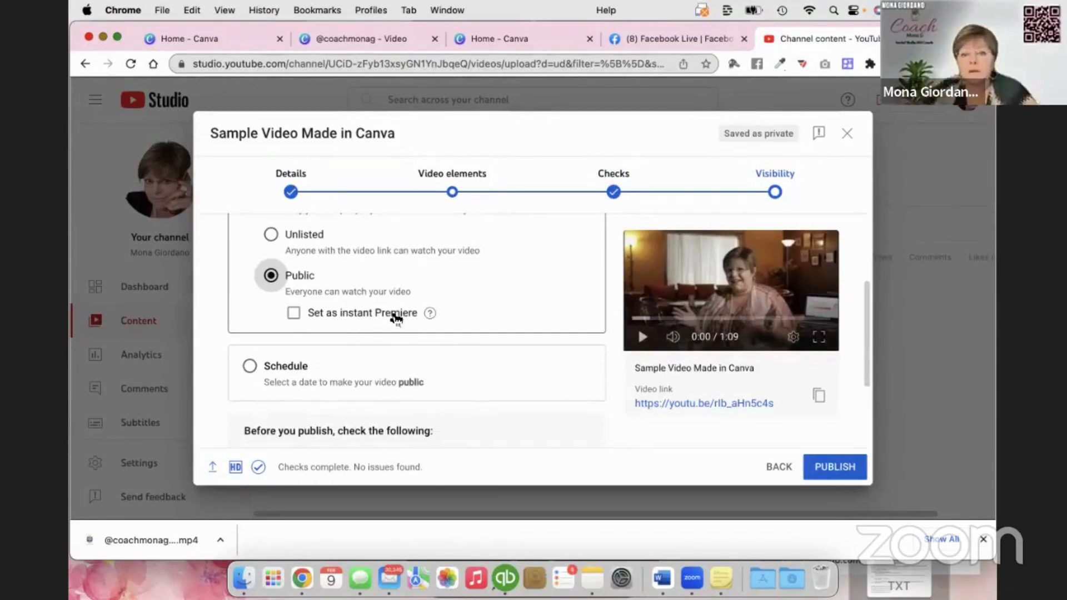
pyautogui.scroll(-3, 396, 318)
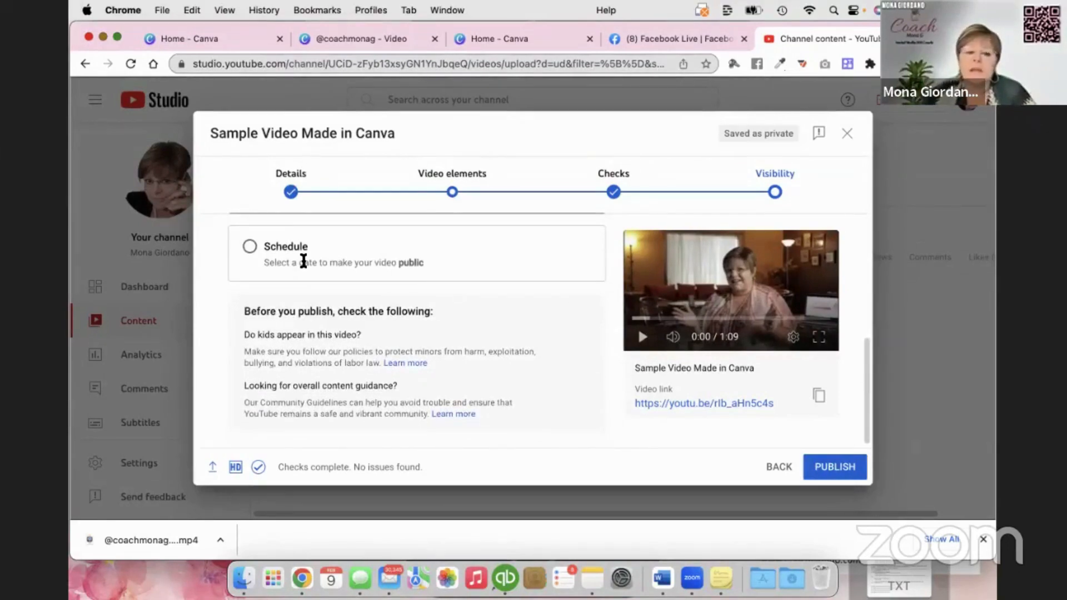
pyautogui.scroll(-1, 303, 261)
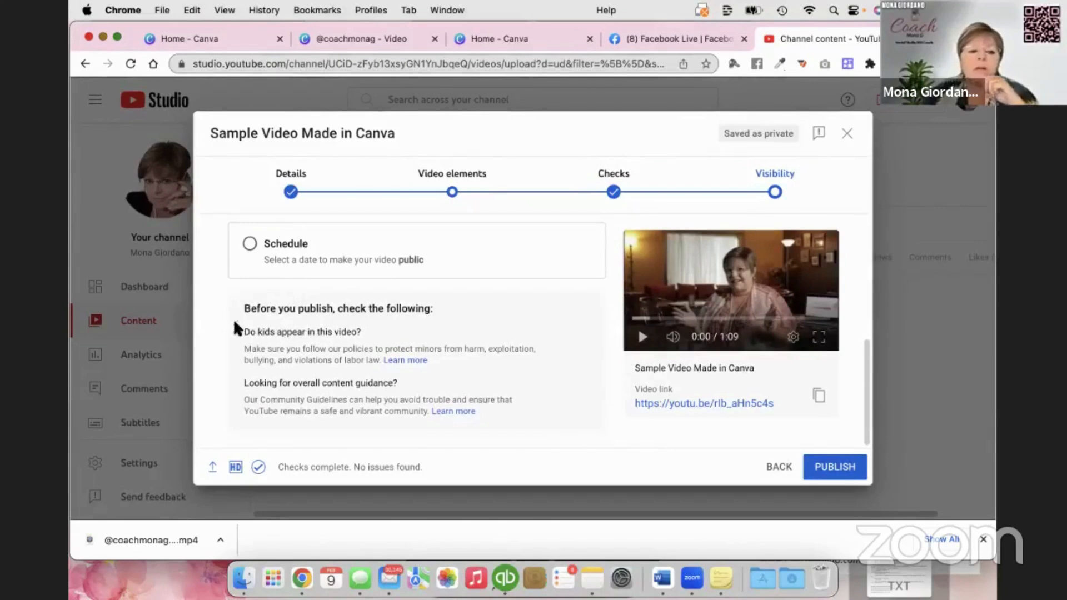